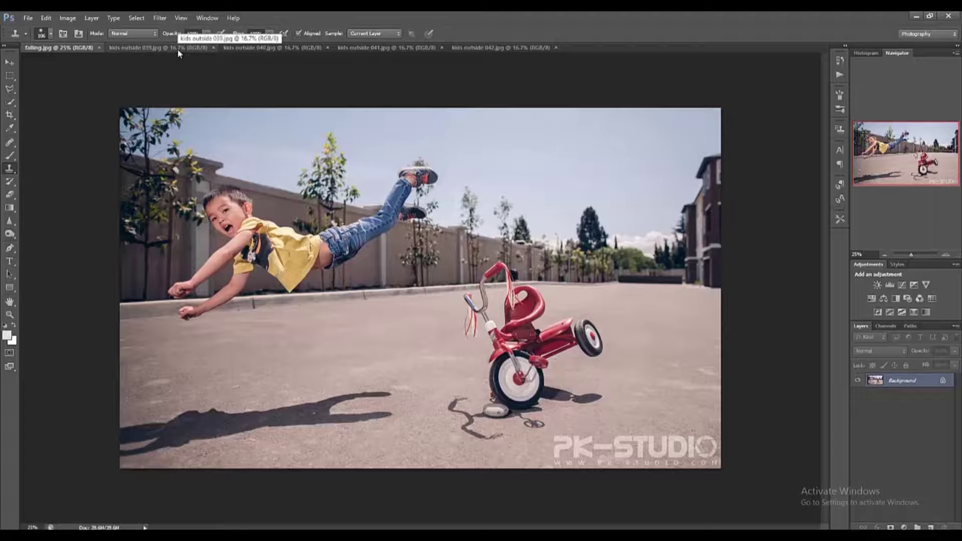
Examine kids outside 039.jpg up close, focusing on where the adult's hands and arms support the child.
{"action": "left_click", "coordinate": [177, 48]}
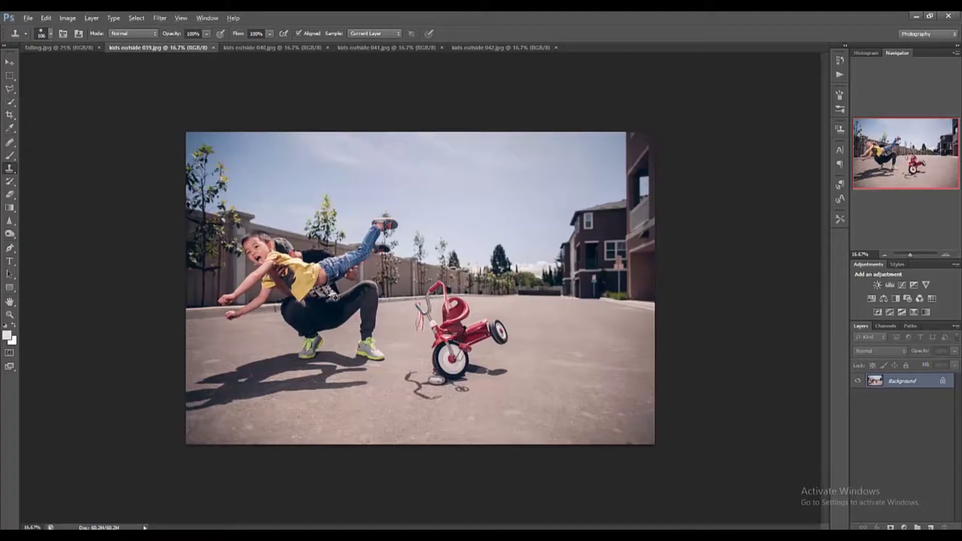
{"action": "scroll", "coordinate": [333, 297], "scroll_direction": "up", "scroll_amount": 1}
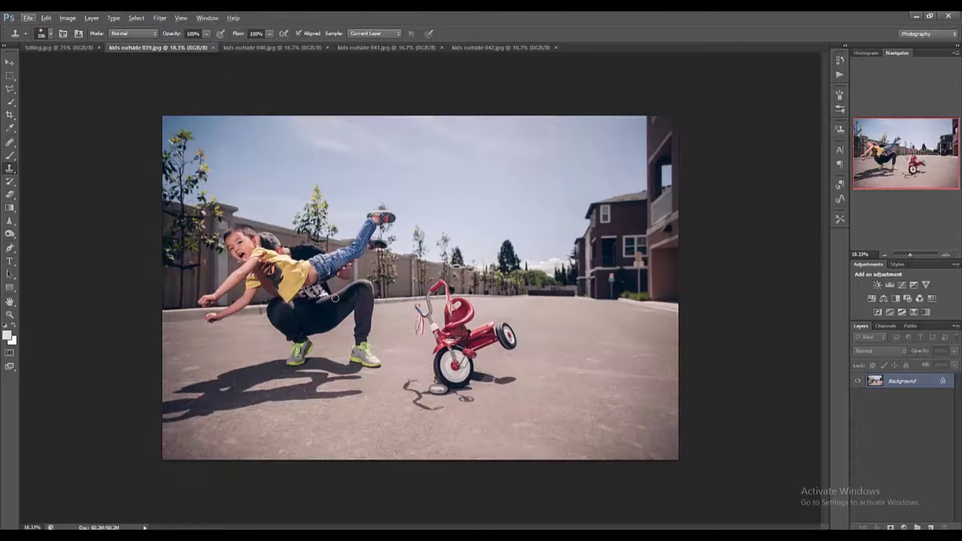
{"action": "scroll", "coordinate": [341, 327], "scroll_direction": "up", "scroll_amount": 1}
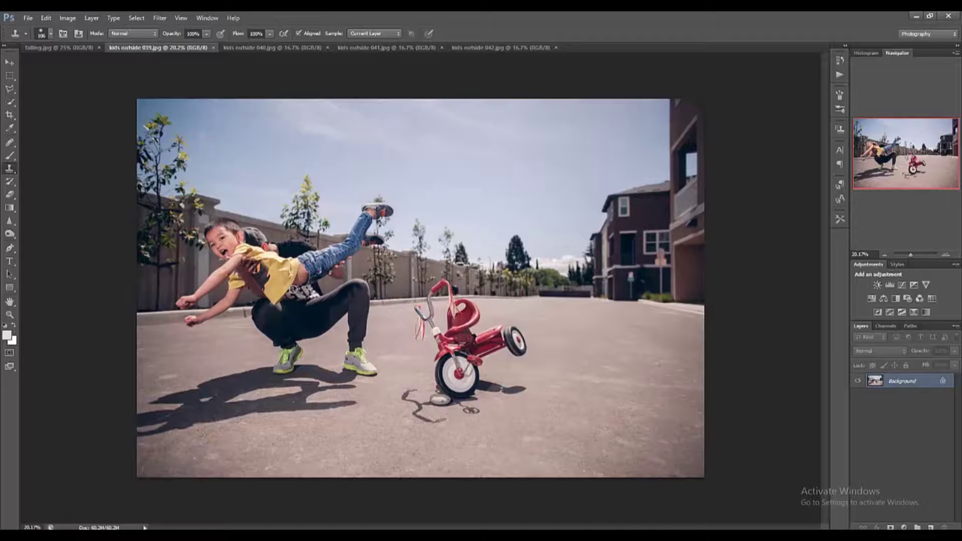
{"action": "left_click", "coordinate": [297, 292]}
{"action": "scroll", "coordinate": [328, 282], "scroll_direction": "up", "scroll_amount": 2}
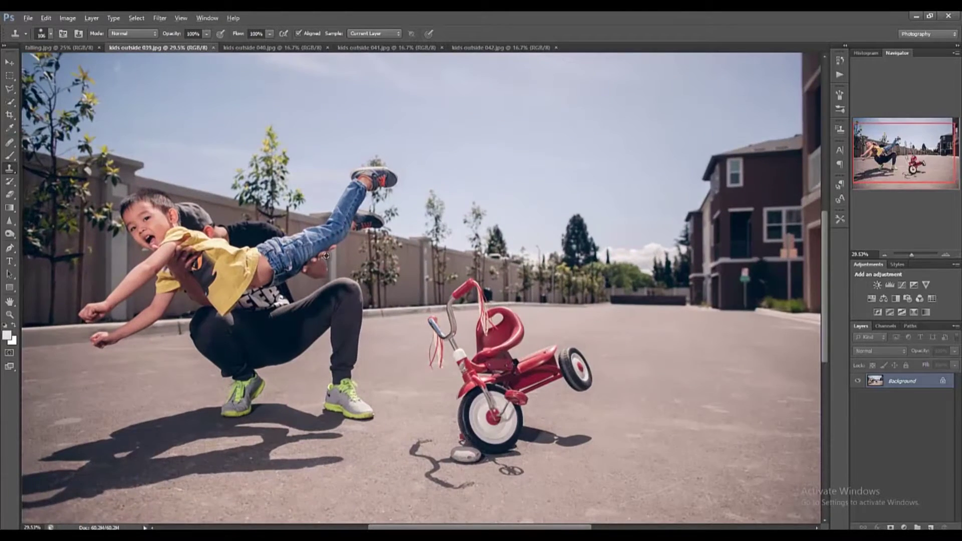
{"action": "scroll", "coordinate": [325, 258], "scroll_direction": "up", "scroll_amount": 1}
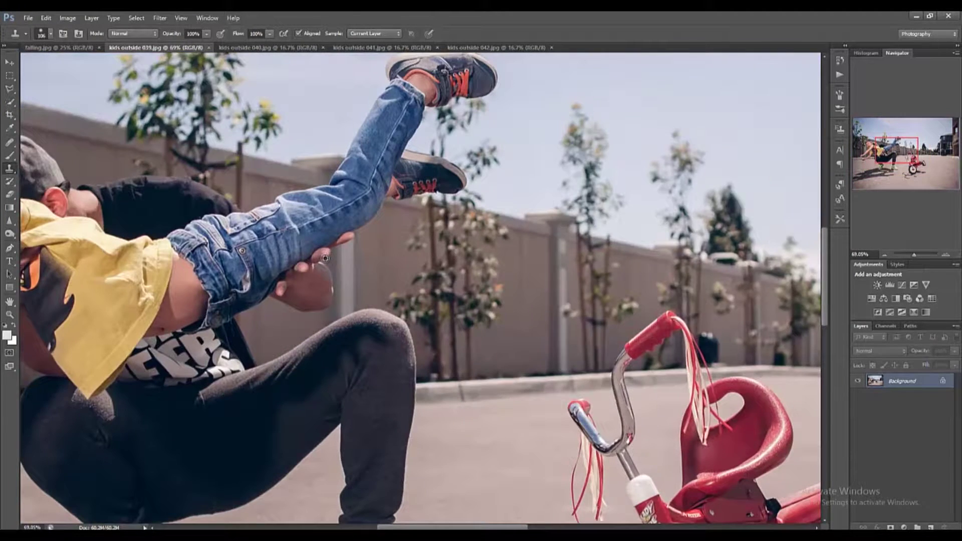
{"action": "scroll", "coordinate": [340, 247], "scroll_direction": "up", "scroll_amount": 1}
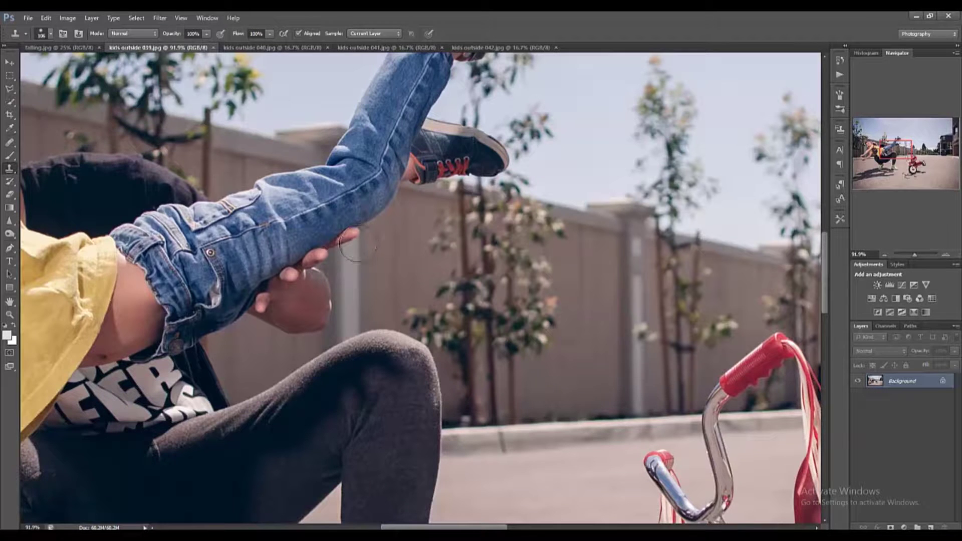
{"action": "scroll", "coordinate": [255, 288], "scroll_direction": "down", "scroll_amount": 3}
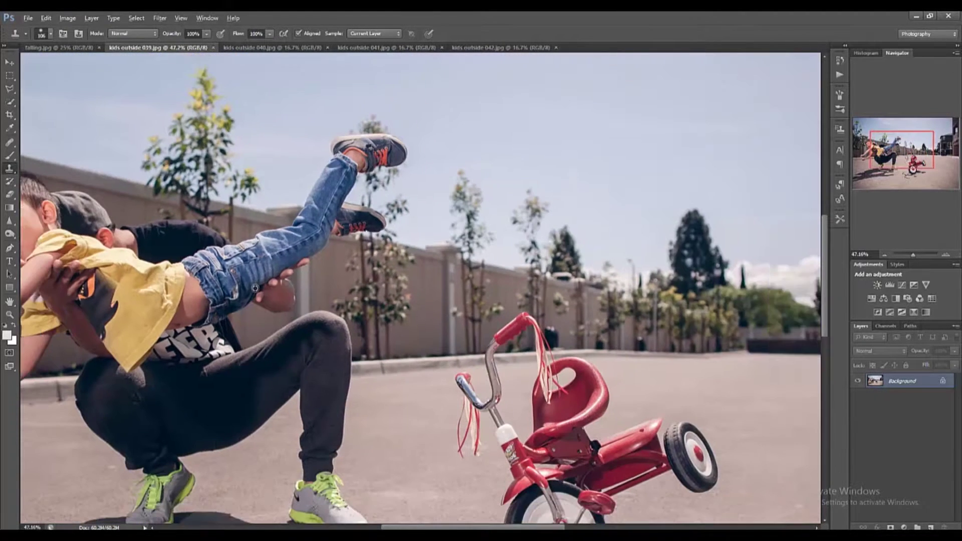
{"action": "scroll", "coordinate": [259, 286], "scroll_direction": "down", "scroll_amount": 1}
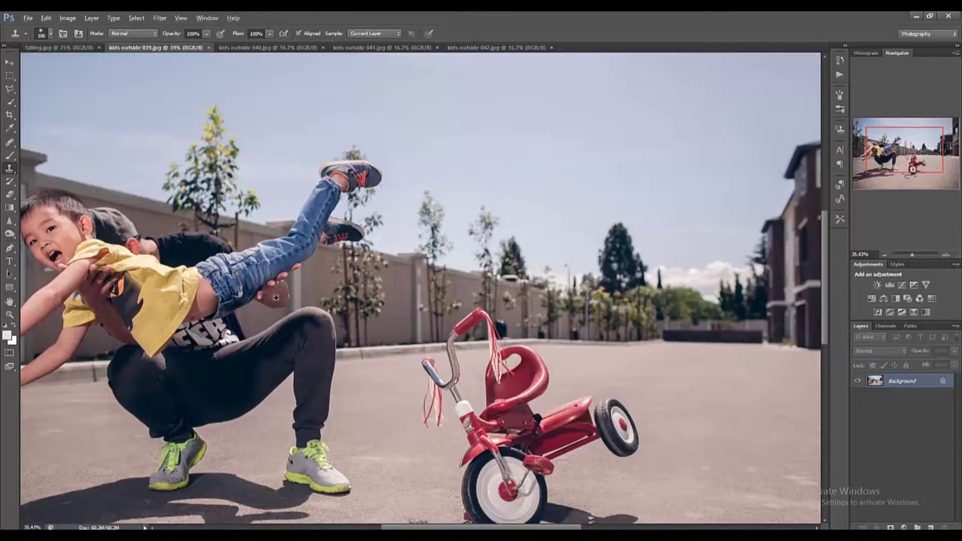
{"action": "scroll", "coordinate": [276, 298], "scroll_direction": "down", "scroll_amount": 2}
{"action": "scroll", "coordinate": [278, 296], "scroll_direction": "up", "scroll_amount": 4}
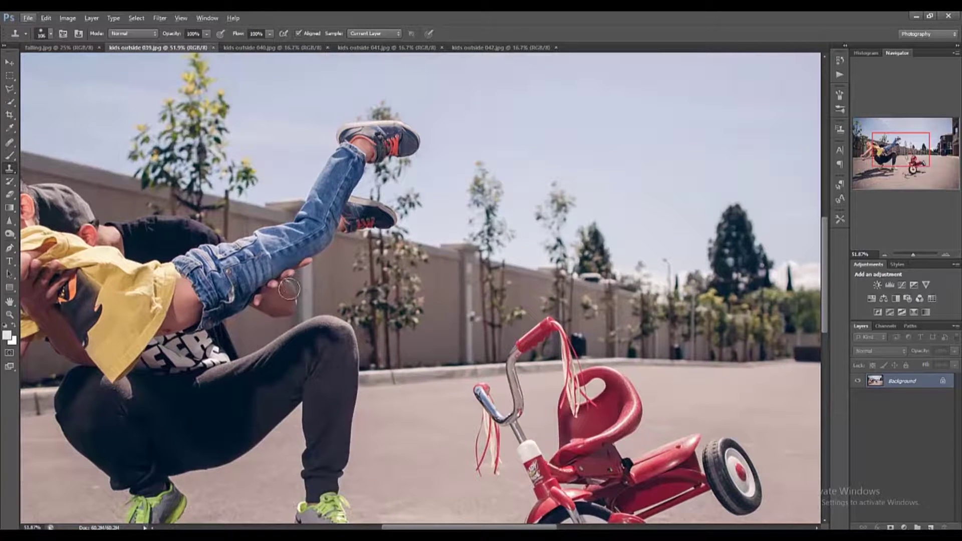
{"action": "scroll", "coordinate": [286, 294], "scroll_direction": "down", "scroll_amount": 1}
{"action": "scroll", "coordinate": [99, 298], "scroll_direction": "up", "scroll_amount": 4}
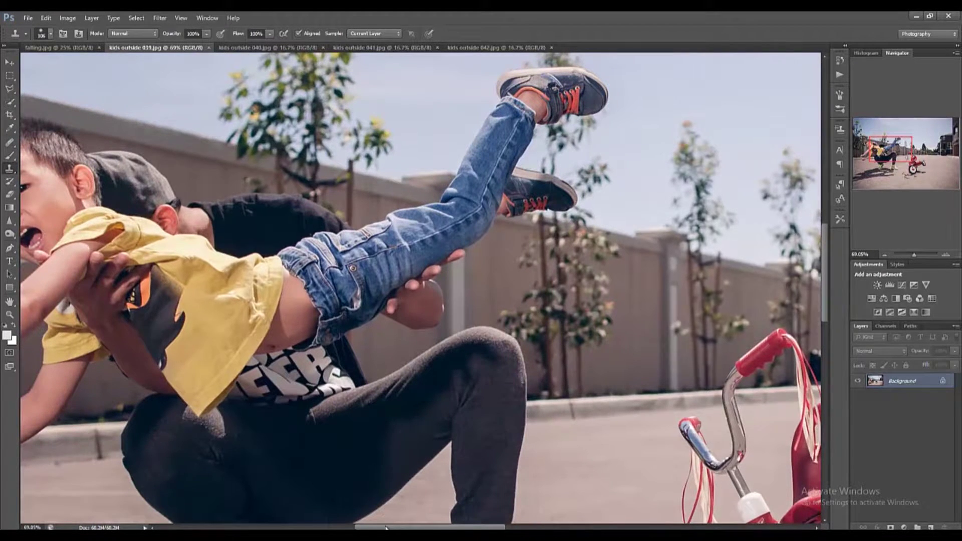
{"action": "left_click_drag", "start_coordinate": [405, 527], "coordinate": [387, 527]}
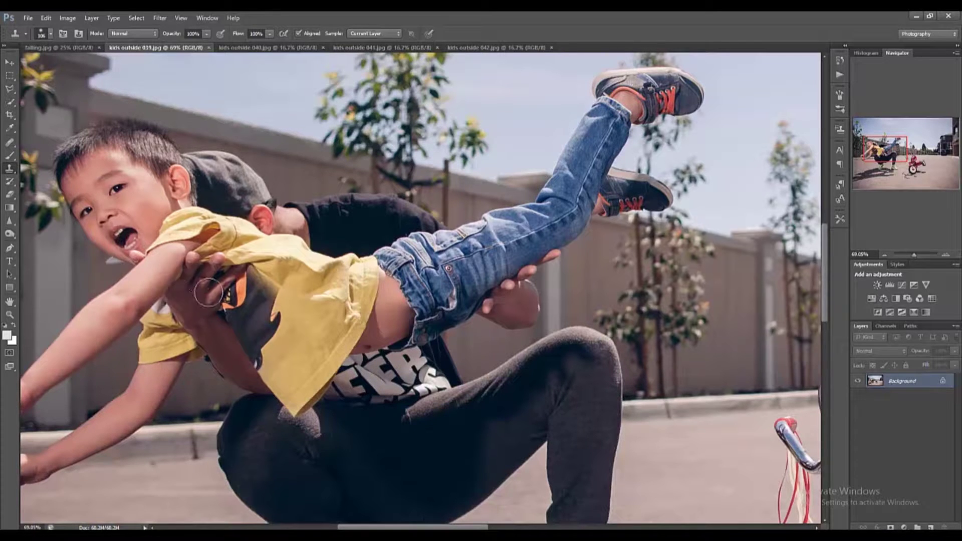
{"action": "scroll", "coordinate": [222, 297], "scroll_direction": "down", "scroll_amount": 2}
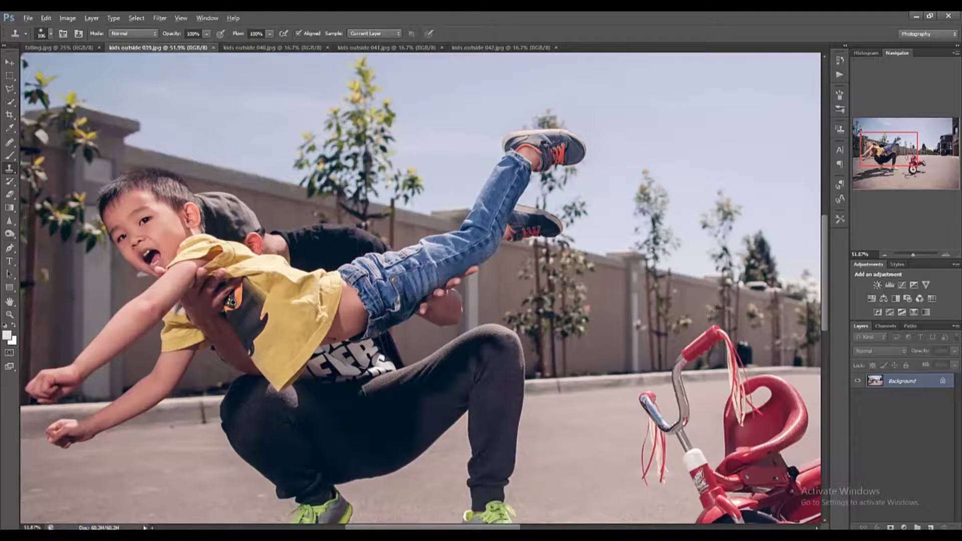
Compare the child's pose and the supporting hands in kids outside 040.jpg with those in kids outside 039.jpg.
{"action": "left_click", "coordinate": [278, 48]}
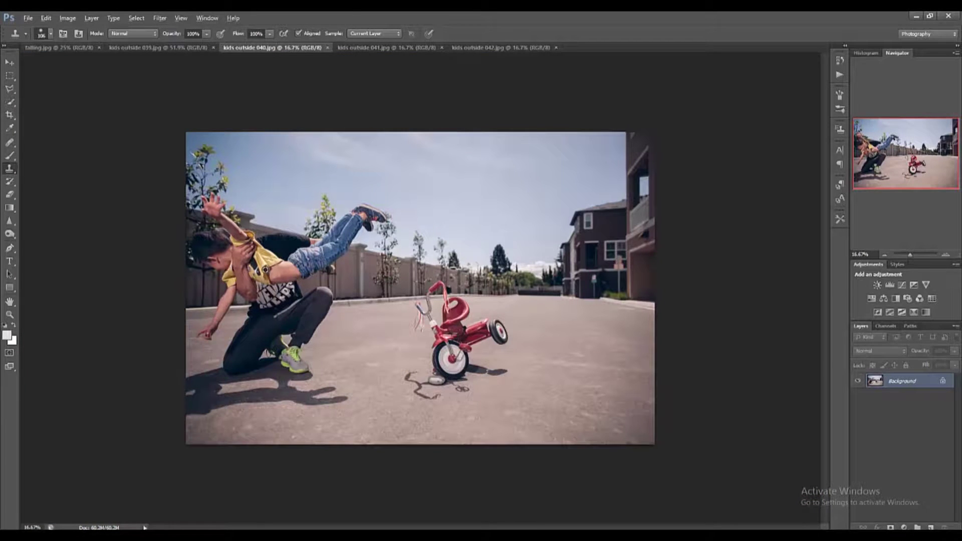
{"action": "scroll", "coordinate": [250, 274], "scroll_direction": "up", "scroll_amount": 10}
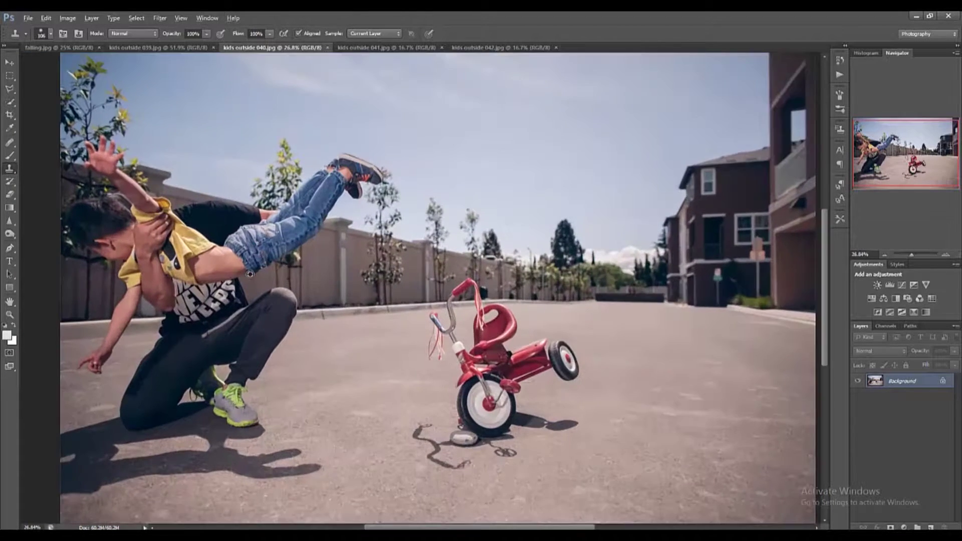
{"action": "scroll", "coordinate": [338, 229], "scroll_direction": "up", "scroll_amount": 1}
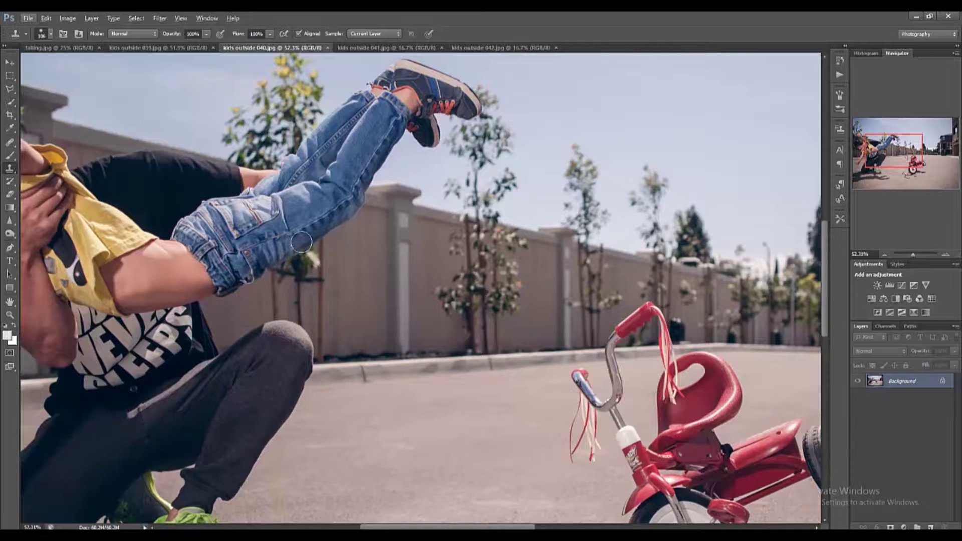
{"action": "left_click", "coordinate": [193, 48]}
{"action": "scroll", "coordinate": [447, 243], "scroll_direction": "up", "scroll_amount": 3}
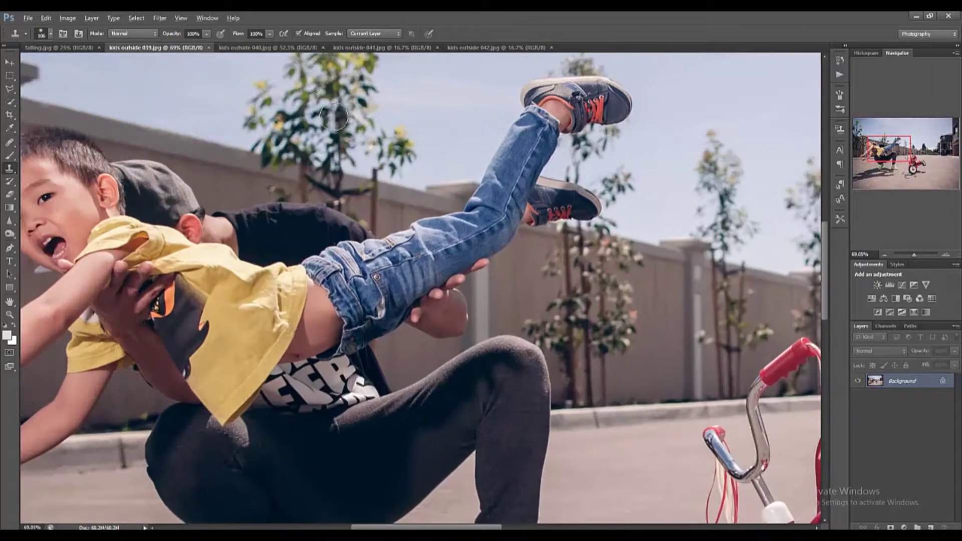
{"action": "left_click", "coordinate": [273, 47]}
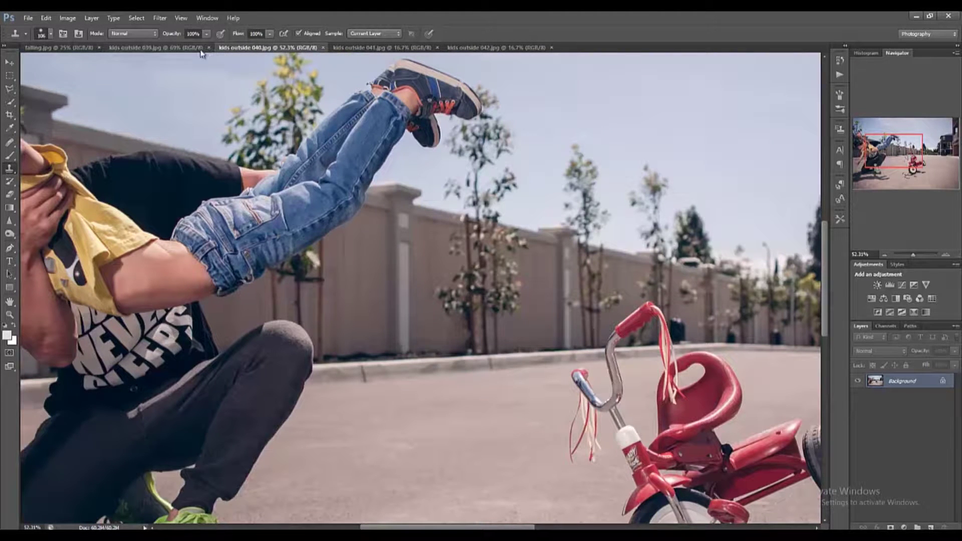
{"action": "left_click", "coordinate": [182, 50]}
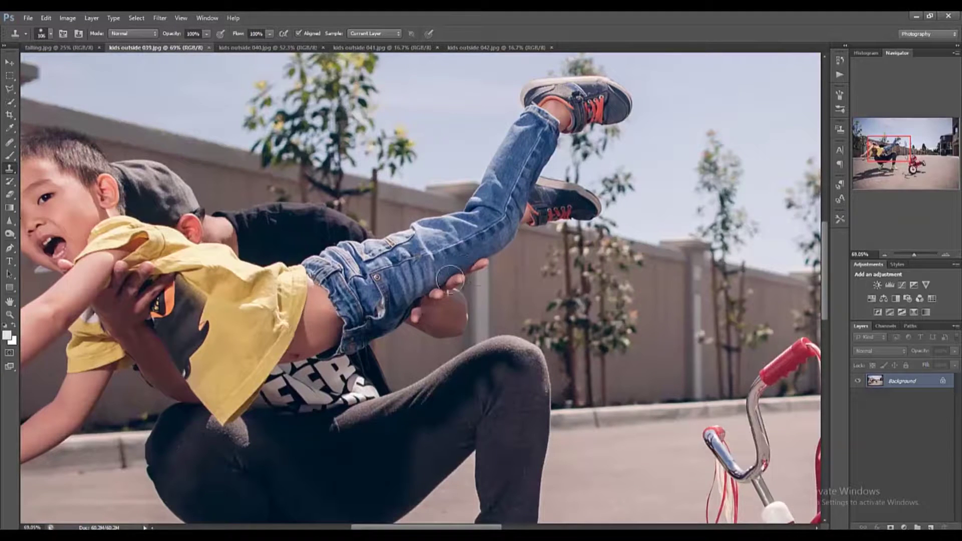
{"action": "left_click", "coordinate": [233, 48]}
{"action": "left_click_drag", "start_coordinate": [507, 527], "coordinate": [447, 527]}
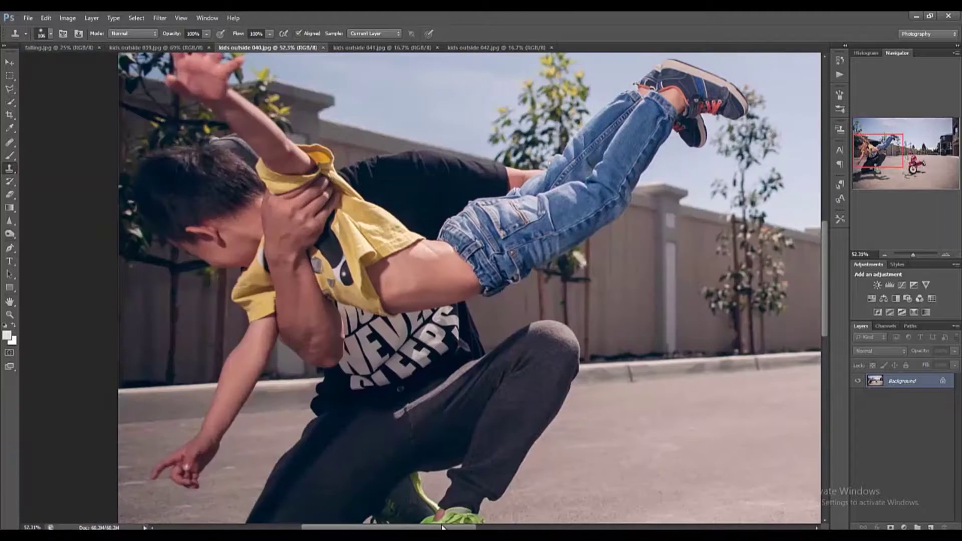
{"action": "left_click", "coordinate": [180, 45]}
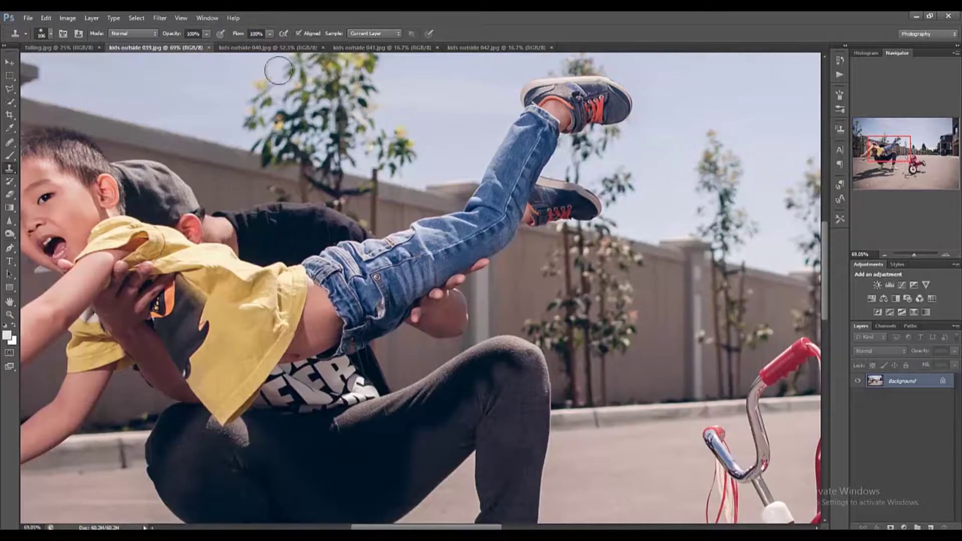
{"action": "left_click", "coordinate": [268, 48]}
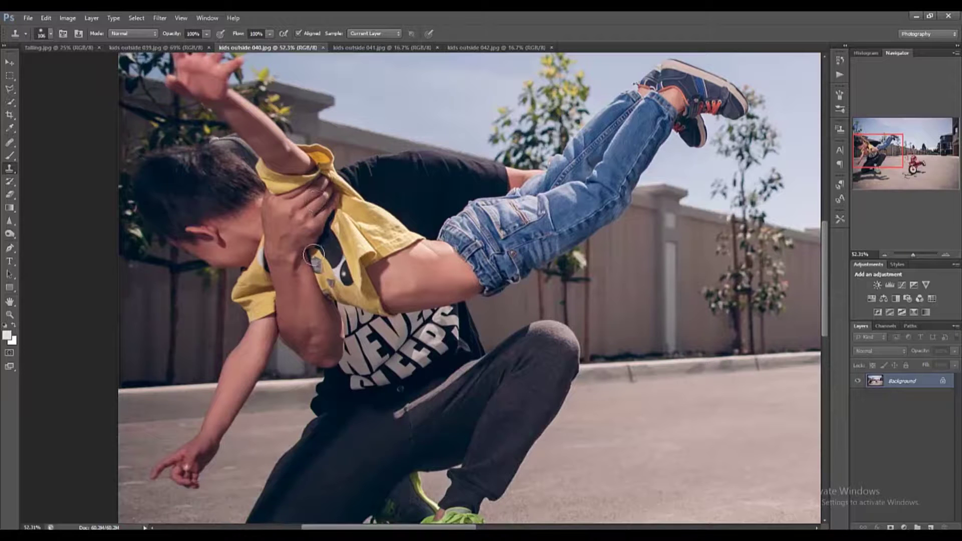
Review kids outside 041.jpg and the pose in kids outside 042.jpg, and return to the full view of kids outside 039.jpg.
{"action": "left_click", "coordinate": [377, 47]}
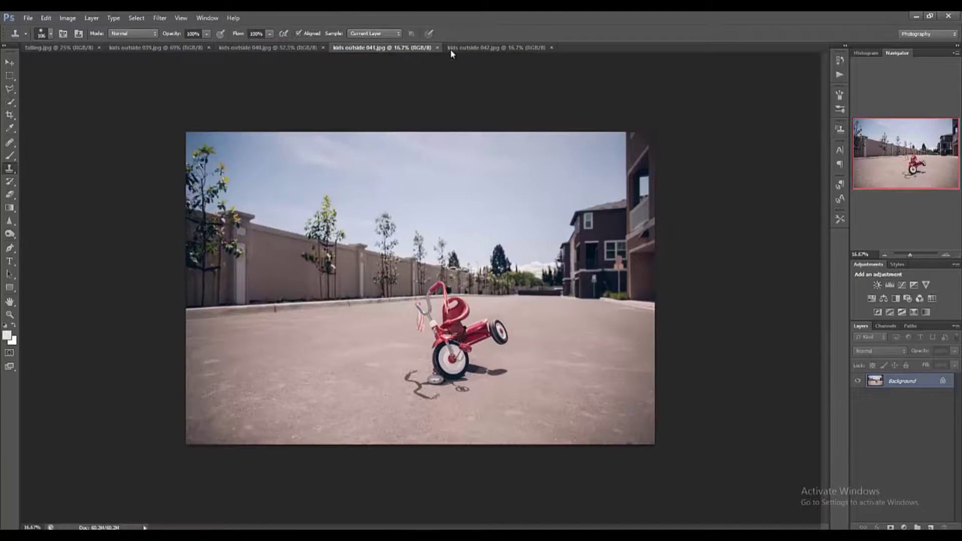
{"action": "left_click", "coordinate": [472, 48]}
{"action": "scroll", "coordinate": [281, 265], "scroll_direction": "up", "scroll_amount": 5}
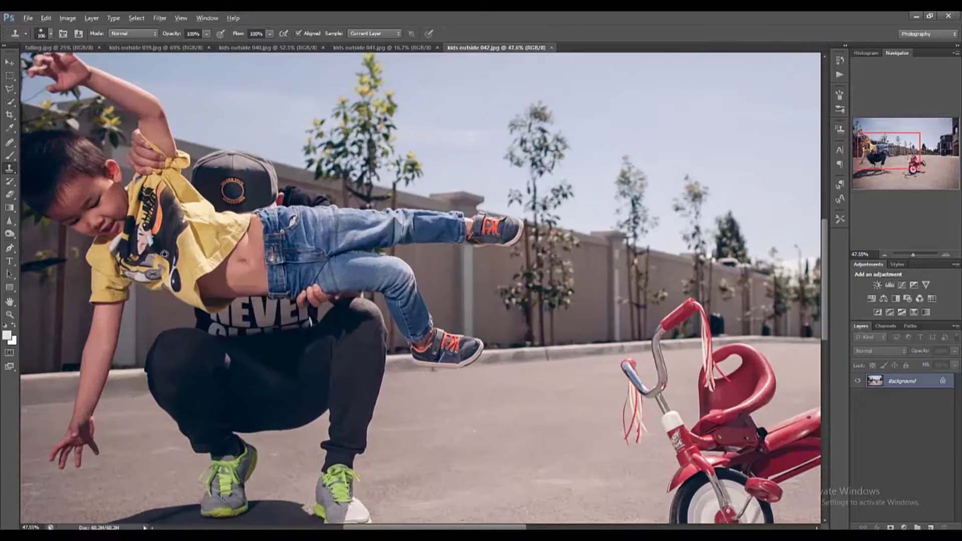
{"action": "left_click", "coordinate": [163, 247], "text": "alt"}
{"action": "left_click", "coordinate": [178, 47]}
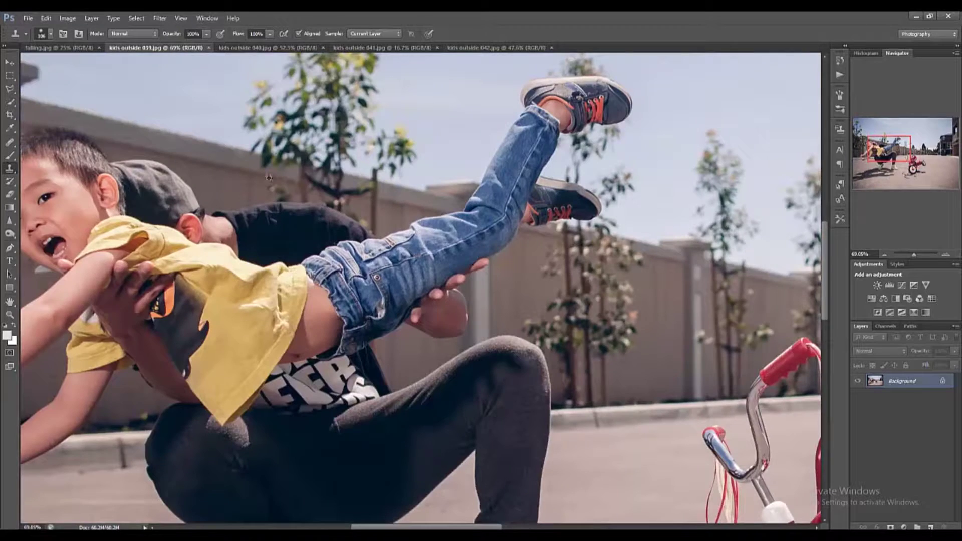
{"action": "key", "text": "ctrl+0"}
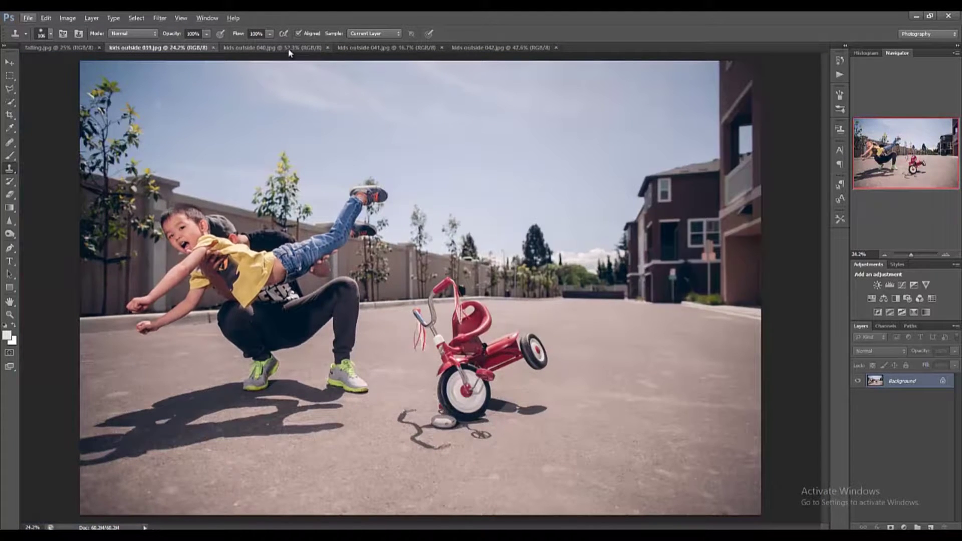
Copy the entire kids outside 041.jpg image and paste it into kids outside 039.jpg as a new layer.
{"action": "left_click", "coordinate": [287, 48]}
{"action": "left_click", "coordinate": [386, 48]}
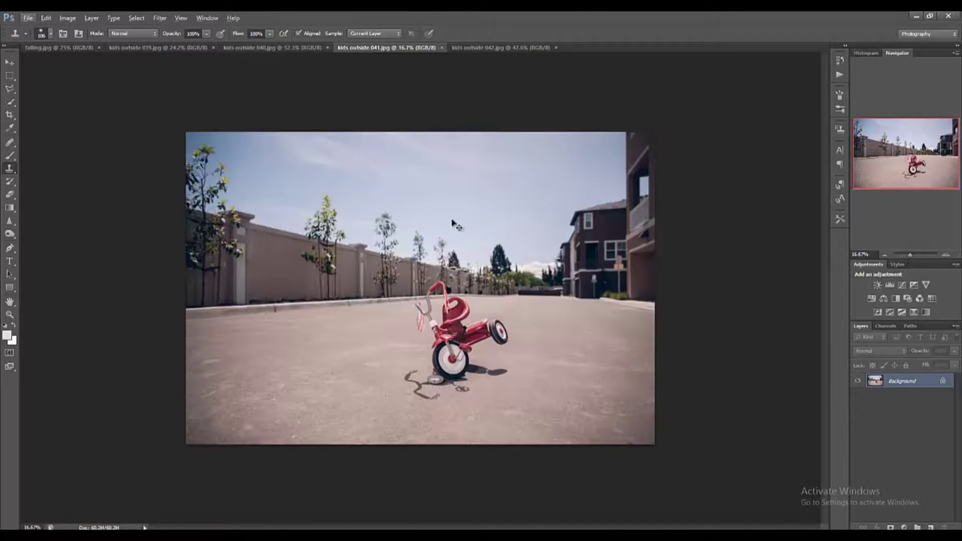
{"action": "key", "text": "ctrl+a"}
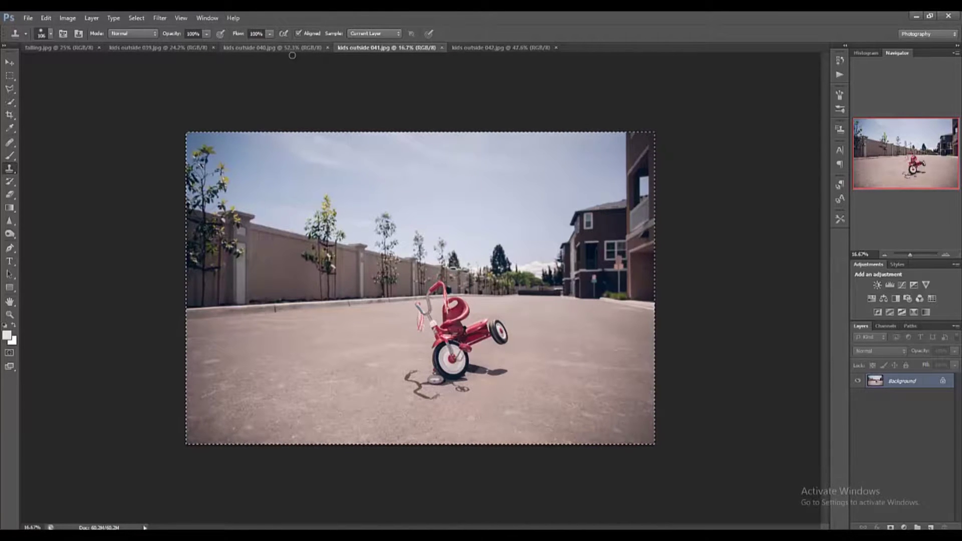
{"action": "left_click", "coordinate": [167, 47]}
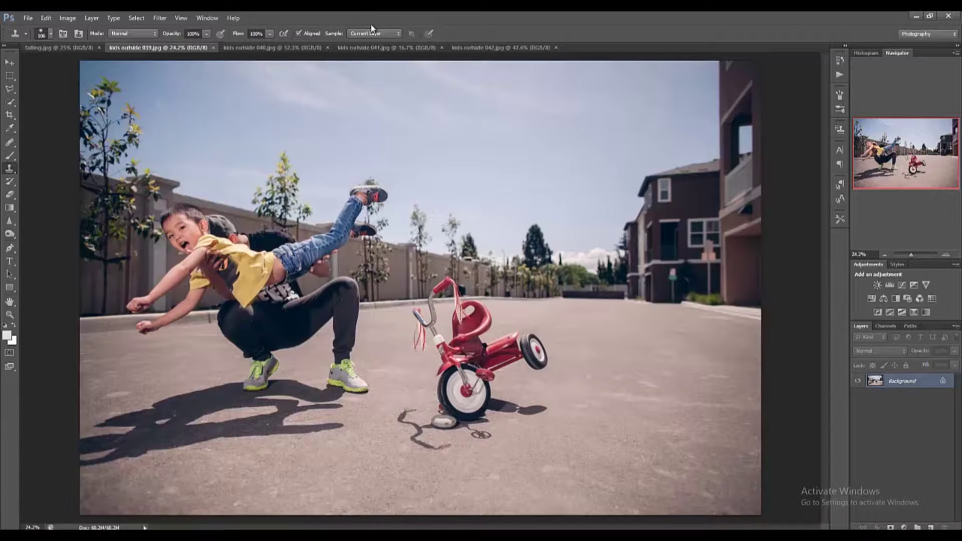
{"action": "left_click", "coordinate": [357, 48]}
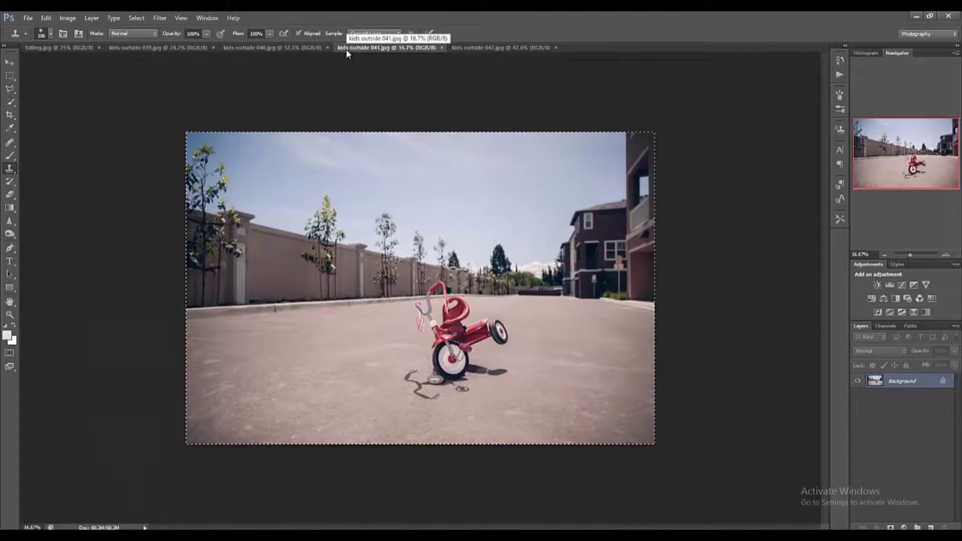
{"action": "left_click", "coordinate": [190, 47]}
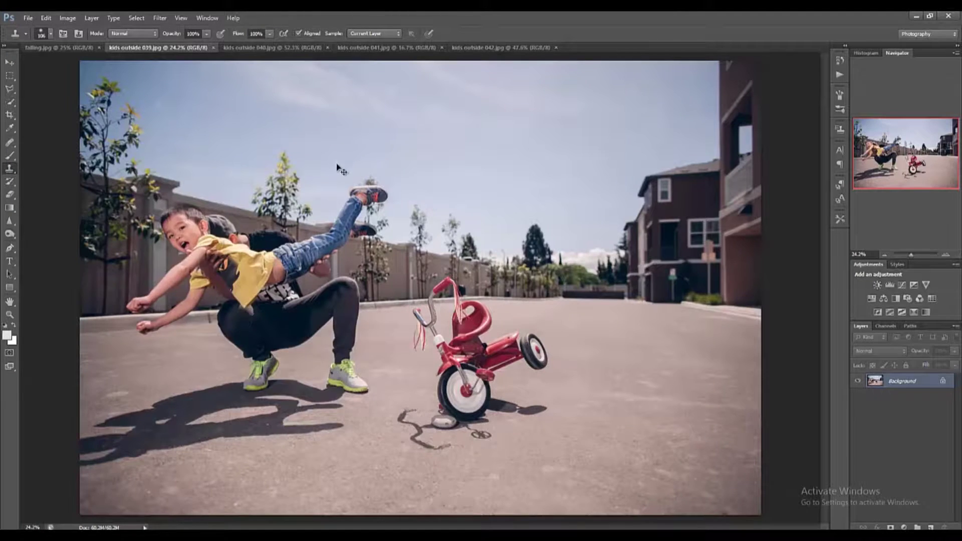
{"action": "key", "text": "ctrl+v"}
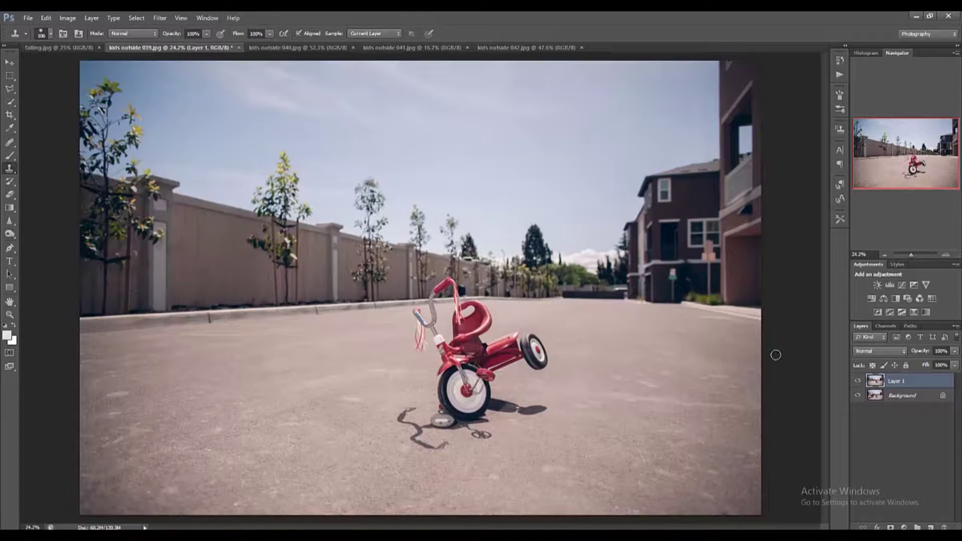
Check the pasted layer's alignment with the photo beneath by toggling its visibility and varying its opacity, ending at 100%.
{"action": "left_click", "coordinate": [858, 382]}
{"action": "left_click", "coordinate": [859, 381]}
{"action": "left_click", "coordinate": [955, 351]}
{"action": "left_click_drag", "start_coordinate": [927, 363], "coordinate": [958, 371]}
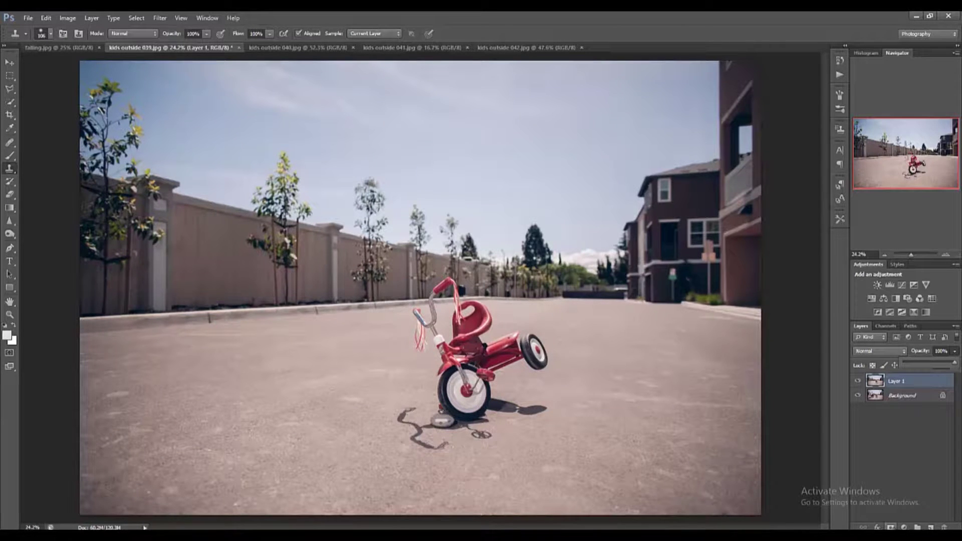
Add a layer mask to the pasted background layer, invert it to black, and ready the Brush with white as the foreground colour.
{"action": "left_click", "coordinate": [891, 527]}
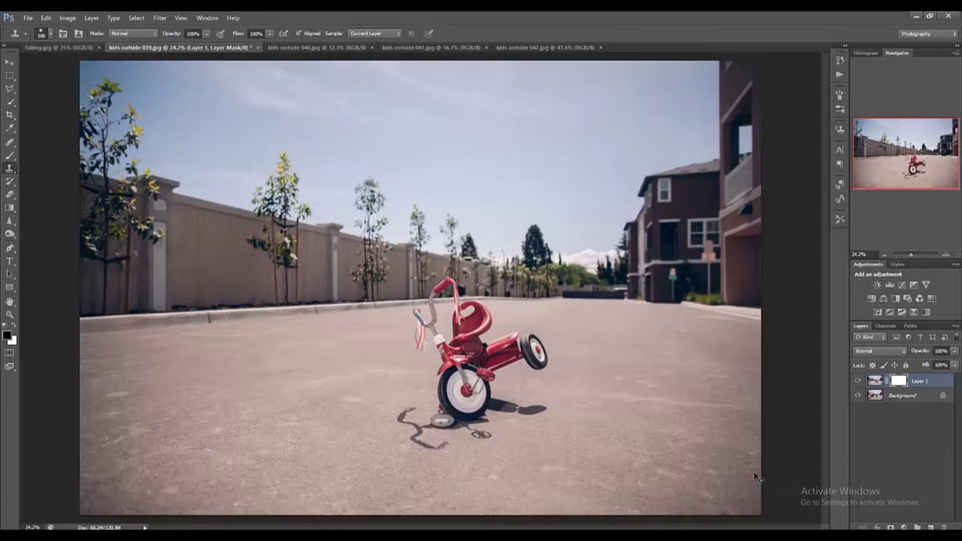
{"action": "key", "text": "ctrl+i"}
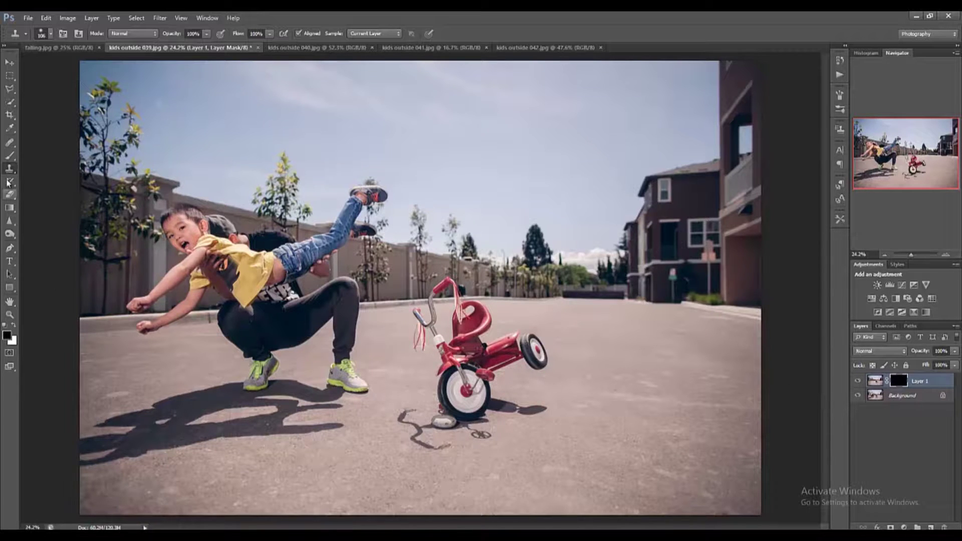
{"action": "left_click", "coordinate": [8, 156]}
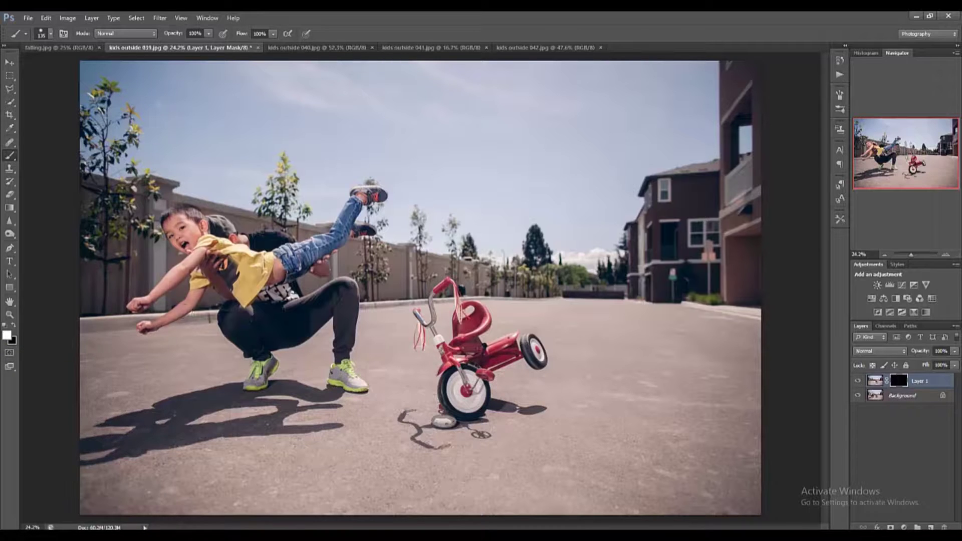
Paint white on the layer mask over the adult's cap and shoulder behind the child's back.
{"action": "scroll", "coordinate": [243, 241], "scroll_direction": "up", "scroll_amount": 3}
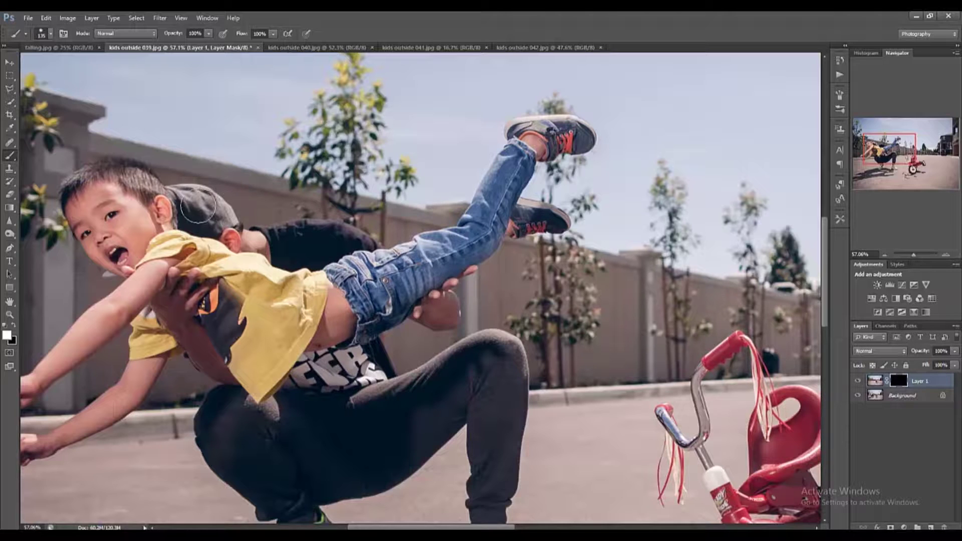
{"action": "mouse_move", "coordinate": [200, 193]}
{"action": "left_mouse_down"}
{"action": "mouse_move", "coordinate": [246, 232]}
{"action": "mouse_move", "coordinate": [293, 235]}
{"action": "left_mouse_up"}
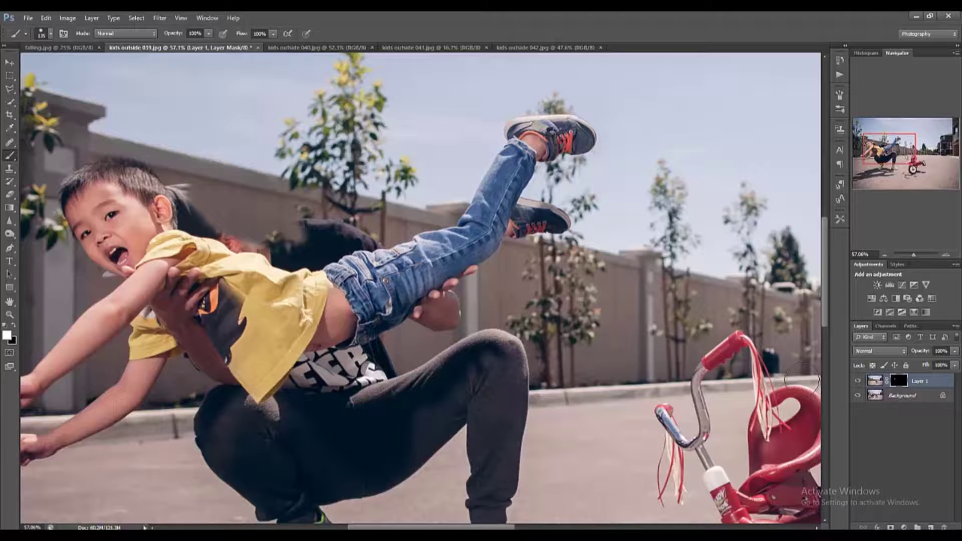
{"action": "left_click_drag", "start_coordinate": [311, 241], "coordinate": [369, 232]}
Adjust the brush hardness, reduce its size, and paint the mask along the upper edge of the child's jeans.
{"action": "scroll", "coordinate": [369, 231], "scroll_direction": "up", "scroll_amount": 5}
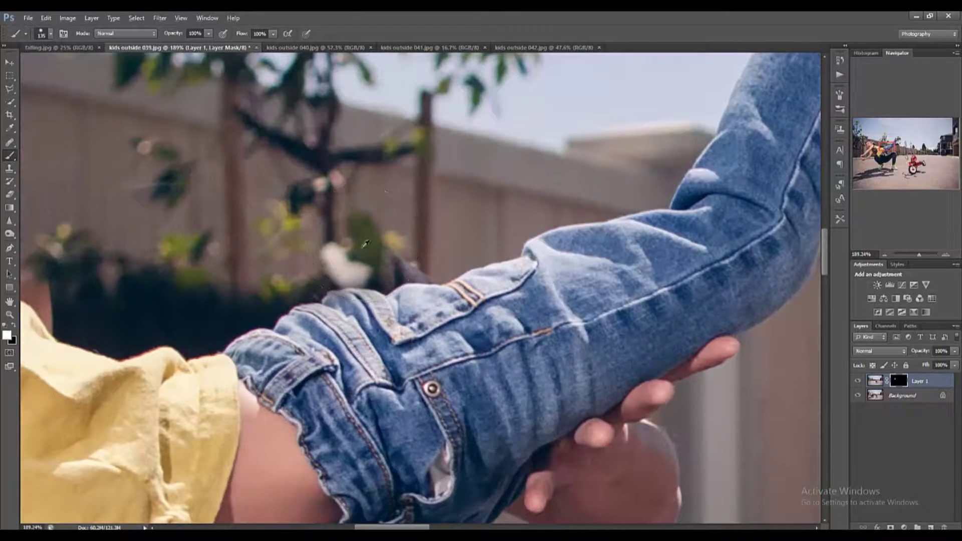
{"action": "right_click", "coordinate": [372, 230]}
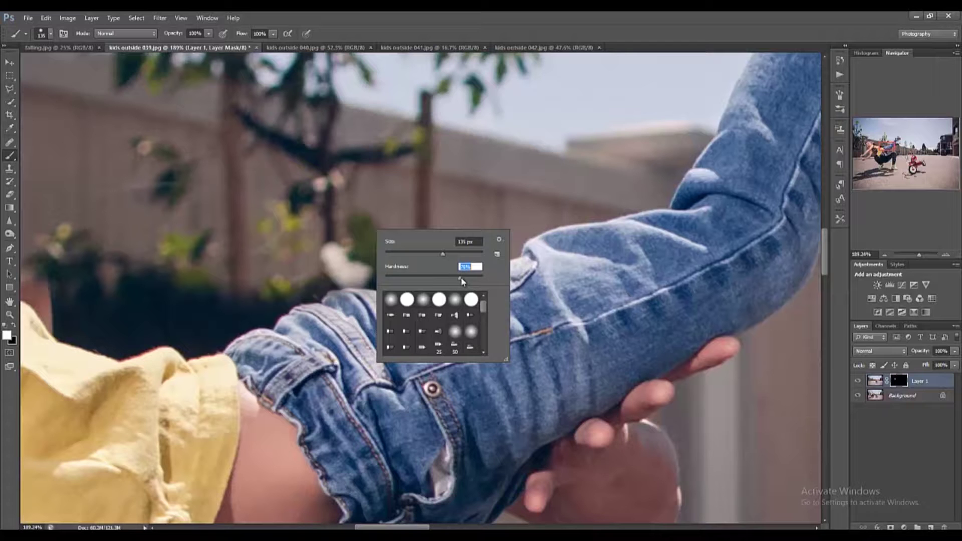
{"action": "left_click_drag", "start_coordinate": [461, 278], "coordinate": [461, 279]}
{"action": "key", "text": "Return"}
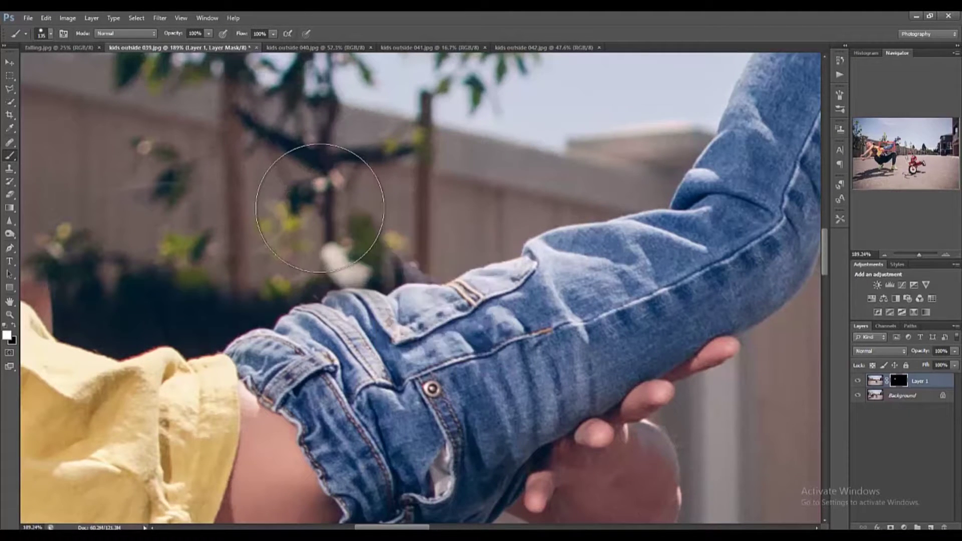
{"action": "right_click", "coordinate": [315, 200]}
{"action": "left_click_drag", "start_coordinate": [370, 234], "coordinate": [370, 235]}
{"action": "key", "text": "Return"}
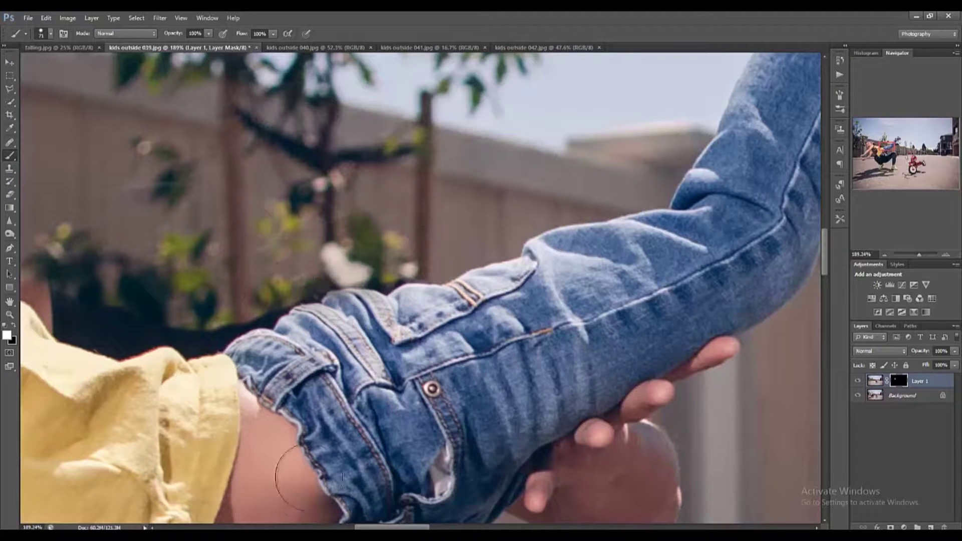
Mask out the adult's head and shoulder above the yellow shirt, refining the shirt's edge with a brush of about 28 px.
{"action": "left_click_drag", "start_coordinate": [383, 527], "coordinate": [348, 527]}
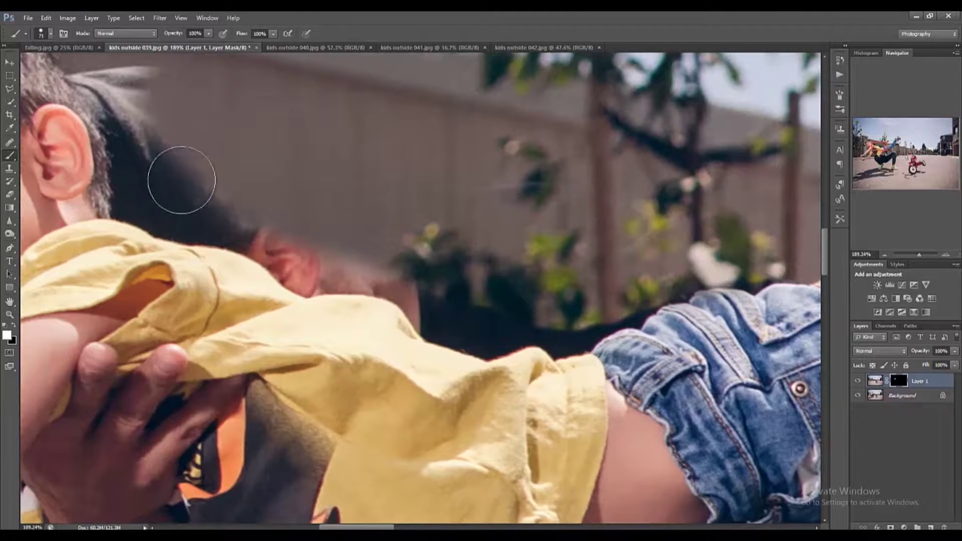
{"action": "mouse_move", "coordinate": [186, 120]}
{"action": "left_mouse_down"}
{"action": "mouse_move", "coordinate": [81, 60]}
{"action": "mouse_move", "coordinate": [118, 78]}
{"action": "mouse_move", "coordinate": [157, 155]}
{"action": "mouse_move", "coordinate": [217, 212]}
{"action": "mouse_move", "coordinate": [286, 239]}
{"action": "mouse_move", "coordinate": [305, 262]}
{"action": "mouse_move", "coordinate": [383, 262]}
{"action": "mouse_move", "coordinate": [434, 286]}
{"action": "mouse_move", "coordinate": [423, 283]}
{"action": "mouse_move", "coordinate": [442, 312]}
{"action": "mouse_move", "coordinate": [502, 302]}
{"action": "mouse_move", "coordinate": [558, 314]}
{"action": "mouse_move", "coordinate": [652, 262]}
{"action": "mouse_move", "coordinate": [676, 273]}
{"action": "left_mouse_up"}
{"action": "right_click", "coordinate": [653, 262]}
{"action": "left_click", "coordinate": [633, 282]}
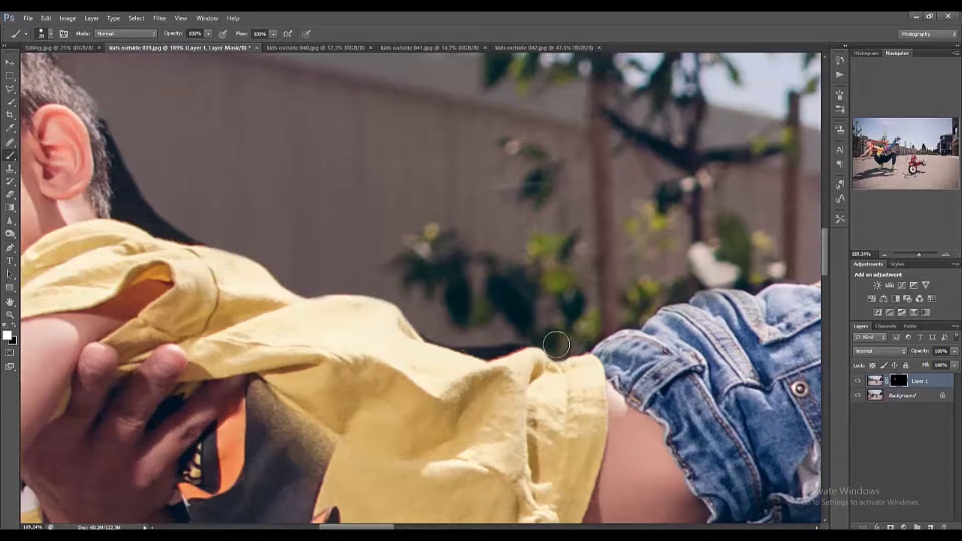
{"action": "left_click_drag", "start_coordinate": [541, 337], "coordinate": [486, 345]}
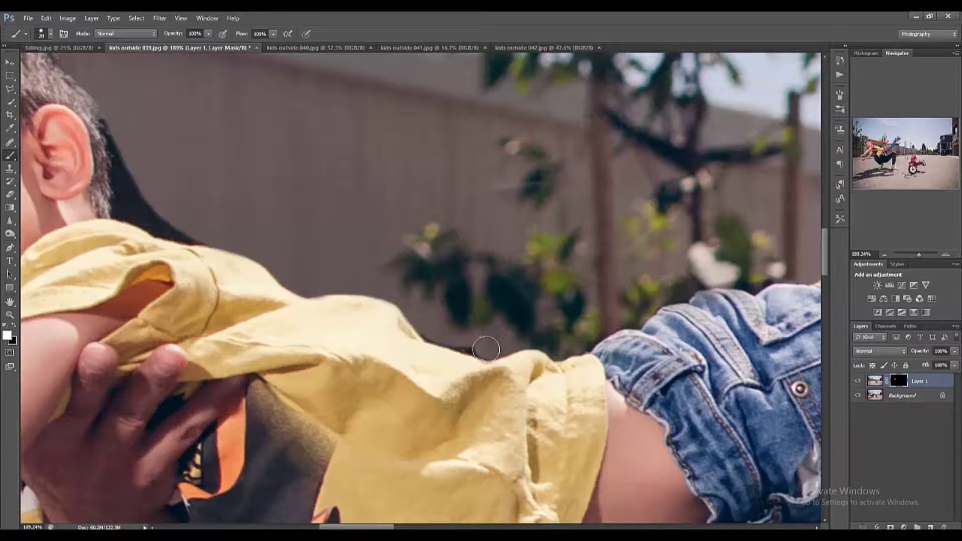
{"action": "left_click_drag", "start_coordinate": [478, 348], "coordinate": [438, 333]}
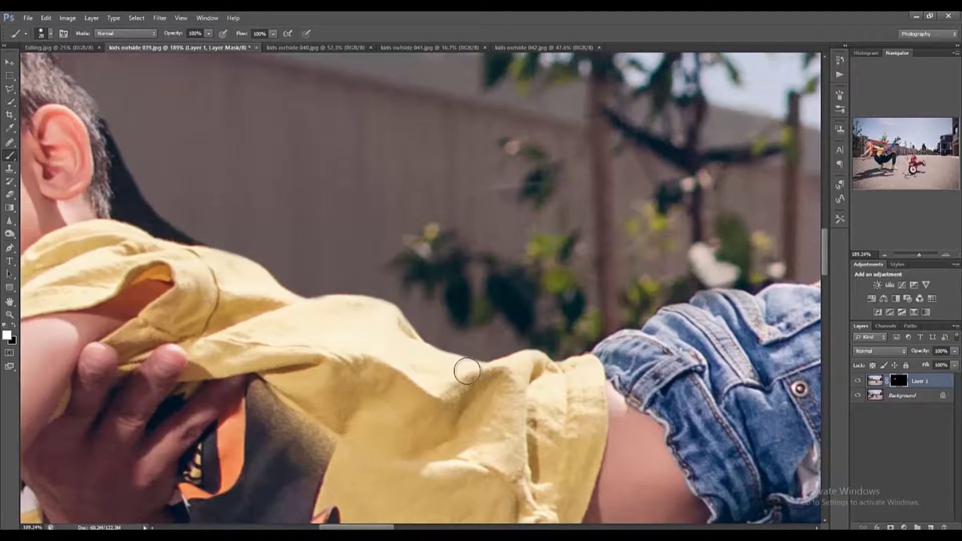
Paint white on the mask over the dark remnant behind the child's head and neck.
{"action": "key", "text": "x"}
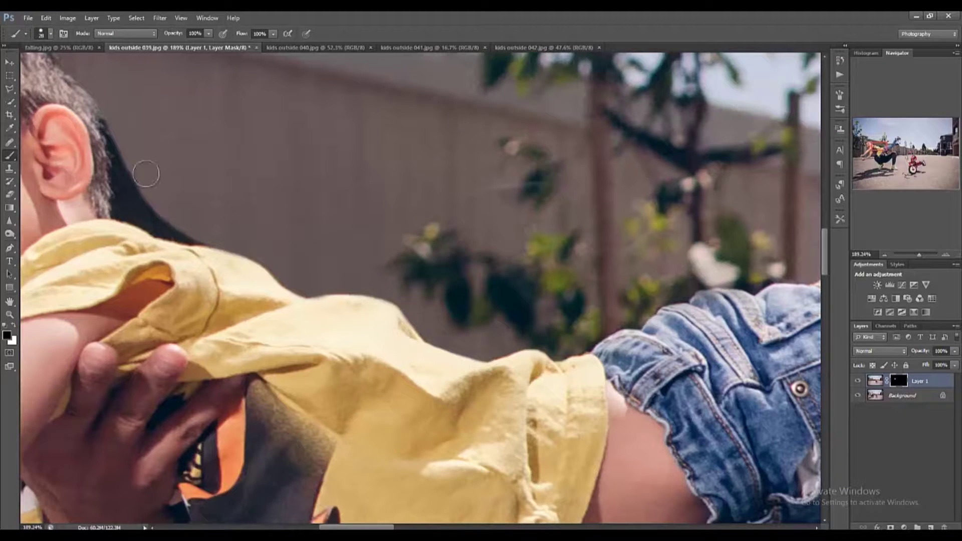
{"action": "key", "text": "x"}
{"action": "mouse_move", "coordinate": [121, 132]}
{"action": "left_mouse_down"}
{"action": "mouse_move", "coordinate": [128, 207]}
{"action": "mouse_move", "coordinate": [214, 234]}
{"action": "left_mouse_up"}
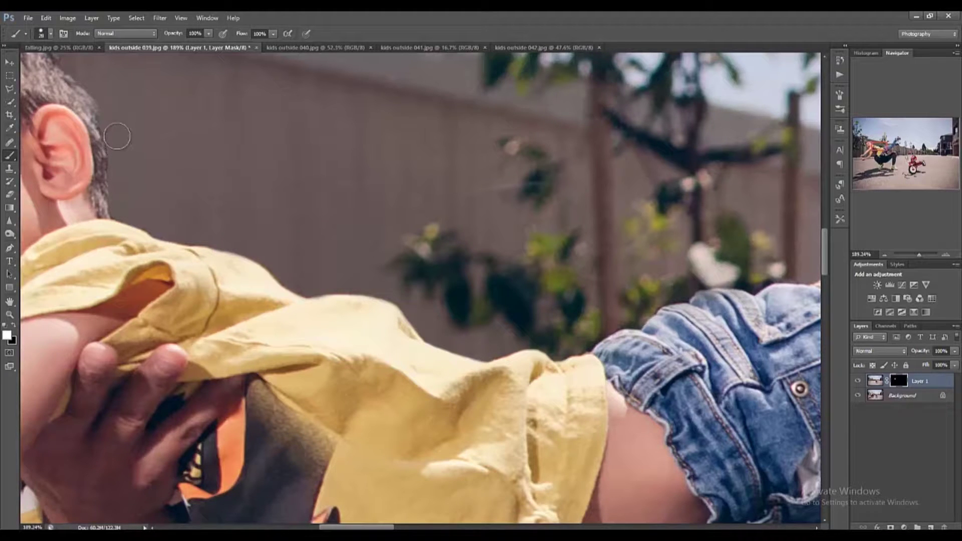
Enlarge the brush considerably and paint the mask over the adult's legs and lower body beneath the child.
{"action": "scroll", "coordinate": [247, 209], "scroll_direction": "down", "scroll_amount": 5}
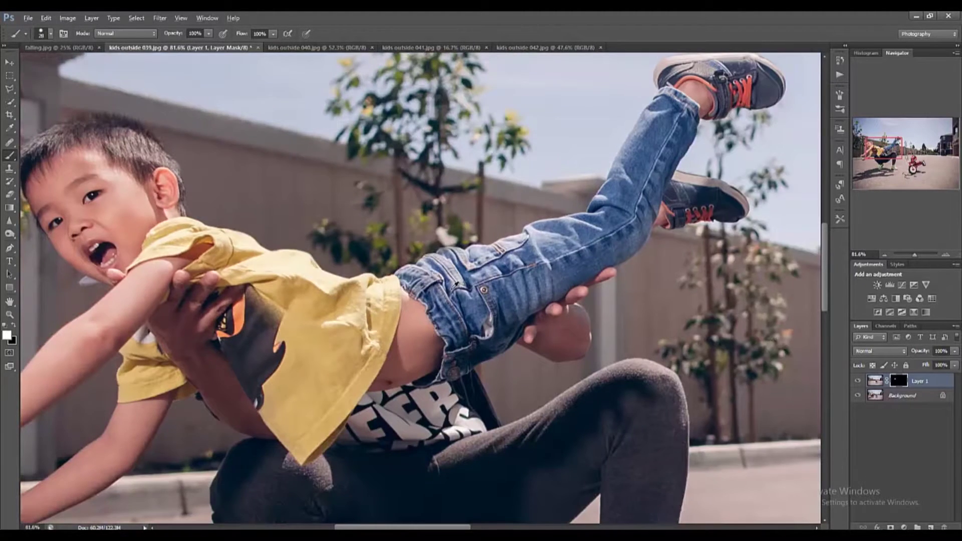
{"action": "scroll", "coordinate": [457, 282], "scroll_direction": "down", "scroll_amount": 3}
{"action": "scroll", "coordinate": [540, 289], "scroll_direction": "up", "scroll_amount": 6}
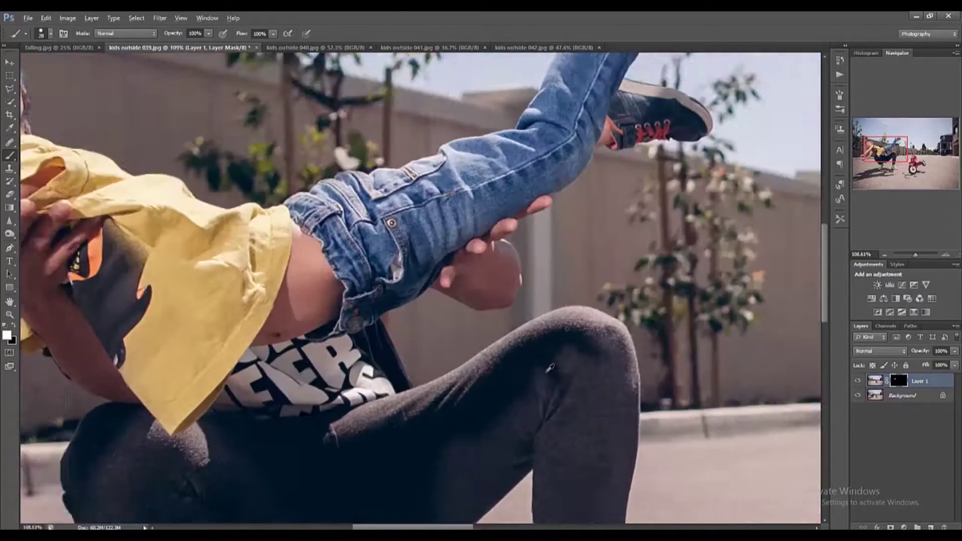
{"action": "scroll", "coordinate": [521, 269], "scroll_direction": "down", "scroll_amount": 3}
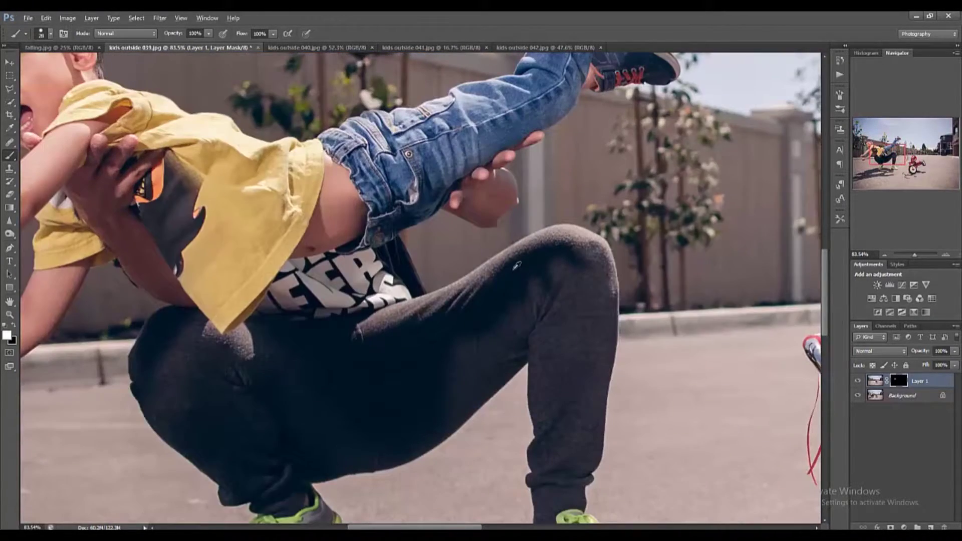
{"action": "right_click", "coordinate": [517, 265]}
{"action": "mouse_move", "coordinate": [598, 299]}
{"action": "left_mouse_down"}
{"action": "mouse_move", "coordinate": [581, 323]}
{"action": "mouse_move", "coordinate": [608, 293]}
{"action": "left_mouse_up"}
{"action": "mouse_move", "coordinate": [652, 236]}
{"action": "left_mouse_down"}
{"action": "mouse_move", "coordinate": [592, 311]}
{"action": "mouse_move", "coordinate": [624, 267]}
{"action": "mouse_move", "coordinate": [618, 232]}
{"action": "mouse_move", "coordinate": [560, 337]}
{"action": "mouse_move", "coordinate": [533, 440]}
{"action": "mouse_move", "coordinate": [552, 411]}
{"action": "mouse_move", "coordinate": [557, 457]}
{"action": "mouse_move", "coordinate": [560, 439]}
{"action": "mouse_move", "coordinate": [568, 453]}
{"action": "mouse_move", "coordinate": [535, 442]}
{"action": "mouse_move", "coordinate": [502, 451]}
{"action": "mouse_move", "coordinate": [409, 443]}
{"action": "mouse_move", "coordinate": [454, 449]}
{"action": "mouse_move", "coordinate": [413, 433]}
{"action": "mouse_move", "coordinate": [459, 414]}
{"action": "mouse_move", "coordinate": [569, 404]}
{"action": "mouse_move", "coordinate": [545, 403]}
{"action": "mouse_move", "coordinate": [563, 391]}
{"action": "mouse_move", "coordinate": [553, 363]}
{"action": "mouse_move", "coordinate": [447, 415]}
{"action": "mouse_move", "coordinate": [394, 422]}
{"action": "mouse_move", "coordinate": [387, 408]}
{"action": "mouse_move", "coordinate": [410, 419]}
{"action": "mouse_move", "coordinate": [515, 376]}
{"action": "mouse_move", "coordinate": [481, 382]}
{"action": "left_mouse_up"}
{"action": "scroll", "coordinate": [533, 395], "scroll_direction": "down", "scroll_amount": 6}
Set the brush size to 123 px and mask out the adult's printed shirt and hand below the child's jeans.
{"action": "scroll", "coordinate": [498, 358], "scroll_direction": "up", "scroll_amount": 5}
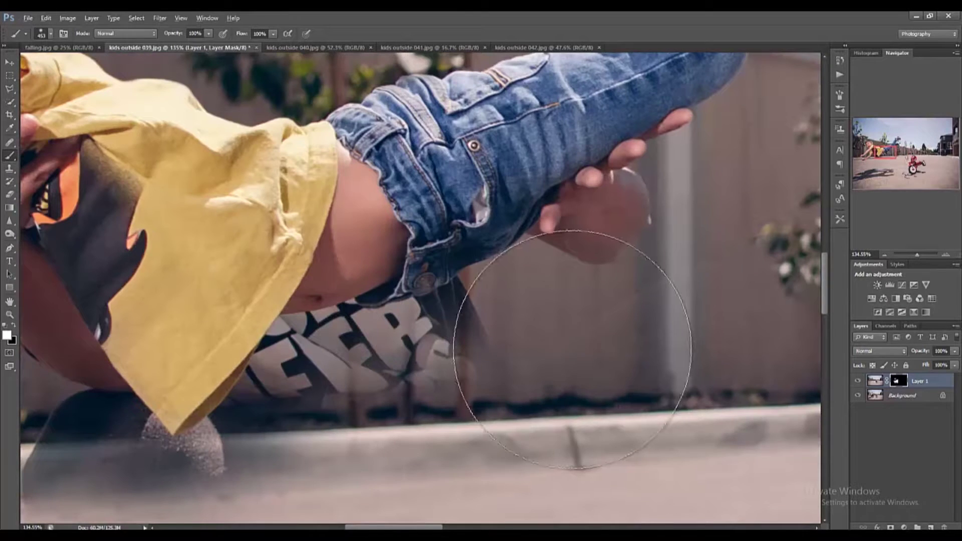
{"action": "right_click", "coordinate": [581, 354]}
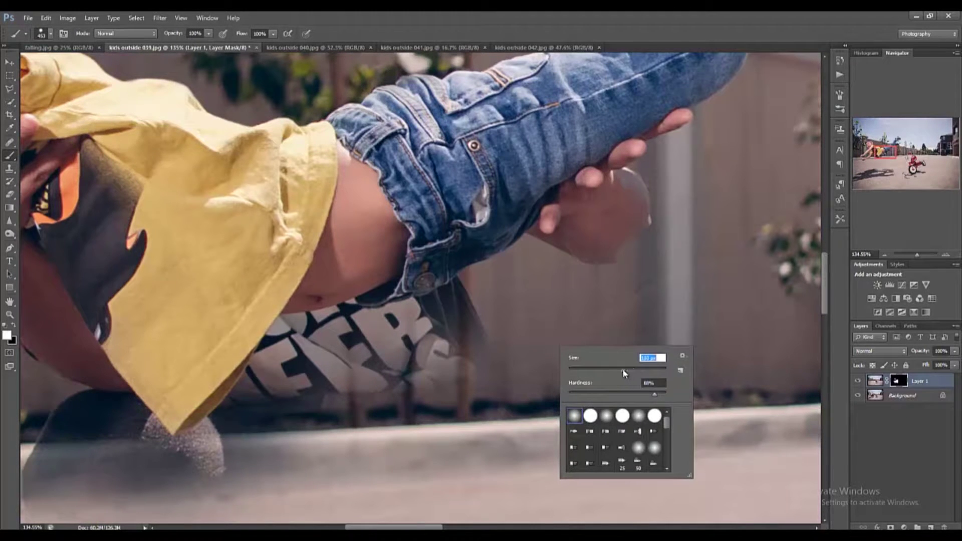
{"action": "key", "text": "Return"}
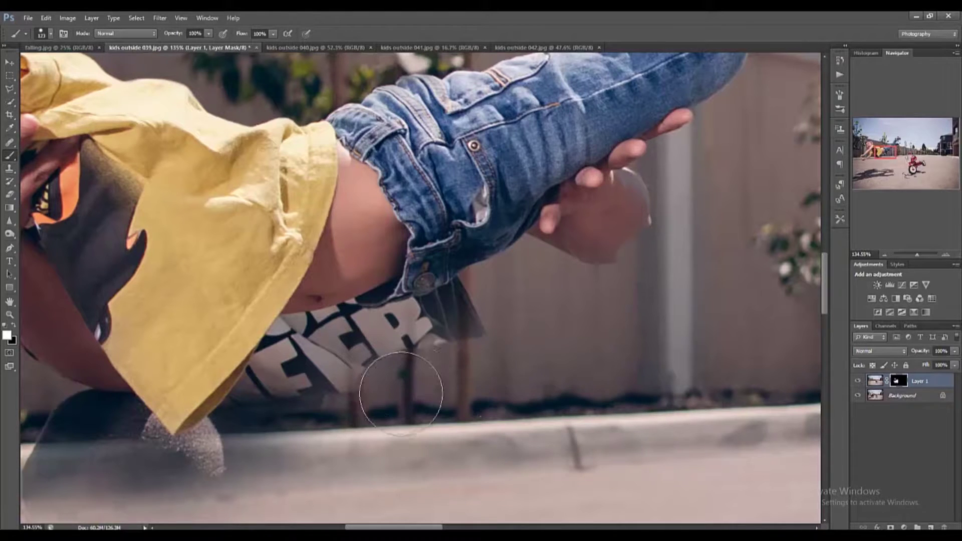
{"action": "mouse_move", "coordinate": [537, 322]}
{"action": "left_mouse_down"}
{"action": "mouse_move", "coordinate": [648, 237]}
{"action": "mouse_move", "coordinate": [619, 250]}
{"action": "mouse_move", "coordinate": [669, 200]}
{"action": "mouse_move", "coordinate": [698, 147]}
{"action": "mouse_move", "coordinate": [597, 211]}
{"action": "mouse_move", "coordinate": [565, 254]}
{"action": "mouse_move", "coordinate": [570, 239]}
{"action": "mouse_move", "coordinate": [535, 316]}
{"action": "mouse_move", "coordinate": [494, 326]}
{"action": "mouse_move", "coordinate": [497, 306]}
{"action": "mouse_move", "coordinate": [415, 342]}
{"action": "mouse_move", "coordinate": [367, 353]}
{"action": "mouse_move", "coordinate": [340, 347]}
{"action": "mouse_move", "coordinate": [286, 391]}
{"action": "left_mouse_up"}
Refine the mask along the child's belly and shirt hem with a 22 px brush, removing the leftover bits of the adult's shirt.
{"action": "scroll", "coordinate": [285, 391], "scroll_direction": "up", "scroll_amount": 2}
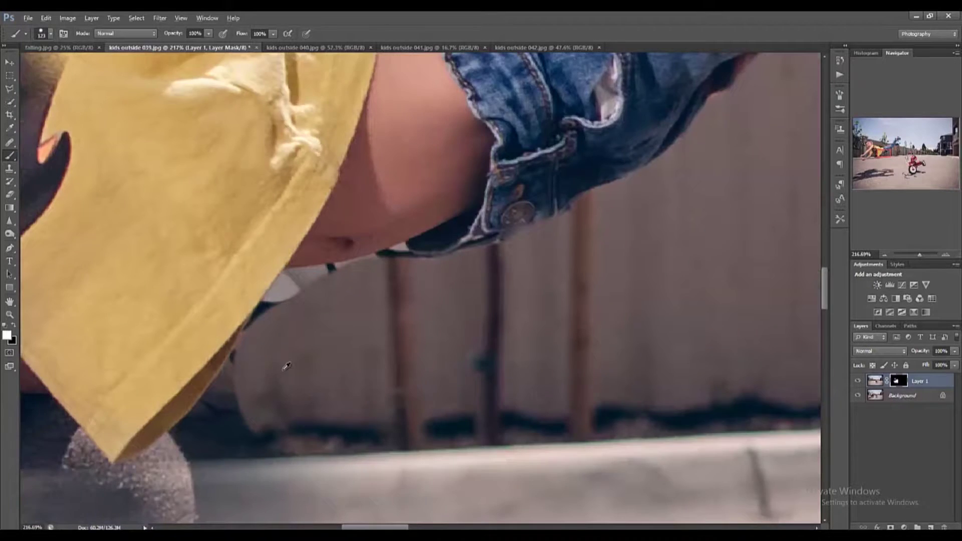
{"action": "scroll", "coordinate": [287, 367], "scroll_direction": "up", "scroll_amount": 2}
{"action": "right_click", "coordinate": [341, 318]}
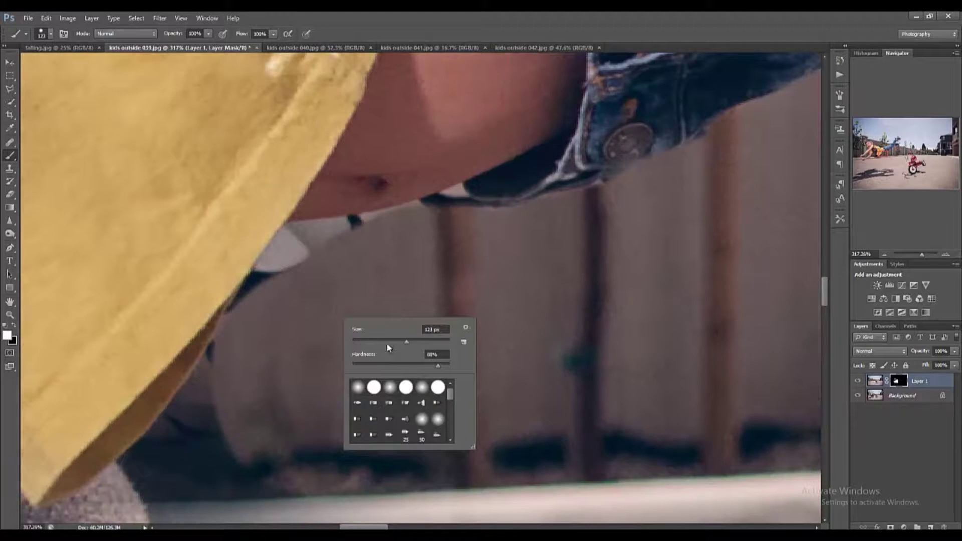
{"action": "left_click", "coordinate": [266, 346]}
{"action": "mouse_move", "coordinate": [248, 319]}
{"action": "left_mouse_down"}
{"action": "mouse_move", "coordinate": [236, 318]}
{"action": "mouse_move", "coordinate": [307, 236]}
{"action": "mouse_move", "coordinate": [426, 216]}
{"action": "left_mouse_up"}
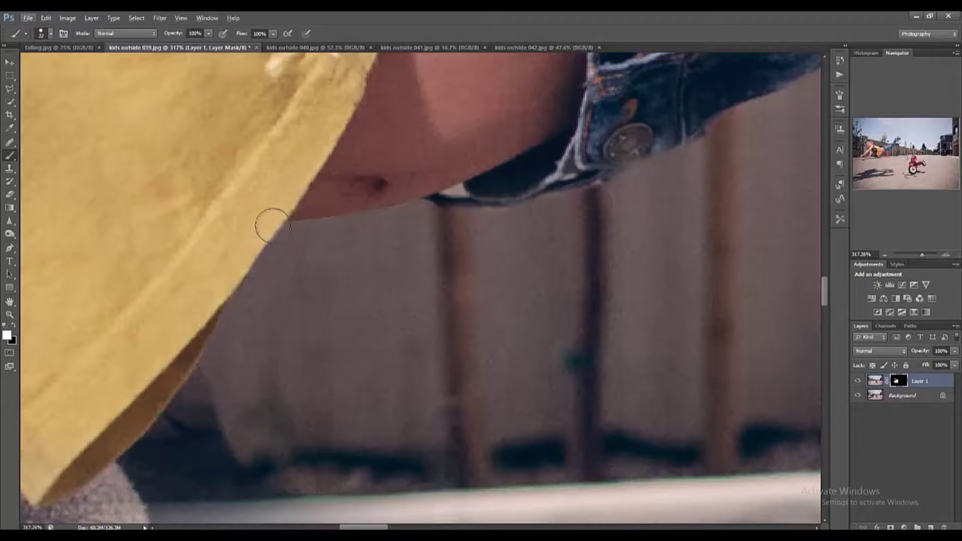
{"action": "left_click_drag", "start_coordinate": [281, 225], "coordinate": [239, 291]}
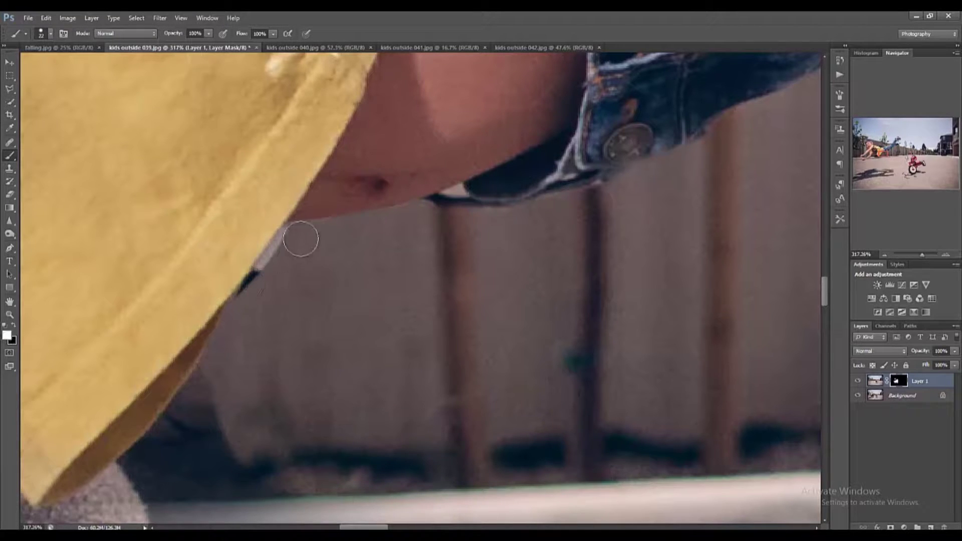
{"action": "left_click_drag", "start_coordinate": [299, 237], "coordinate": [251, 304]}
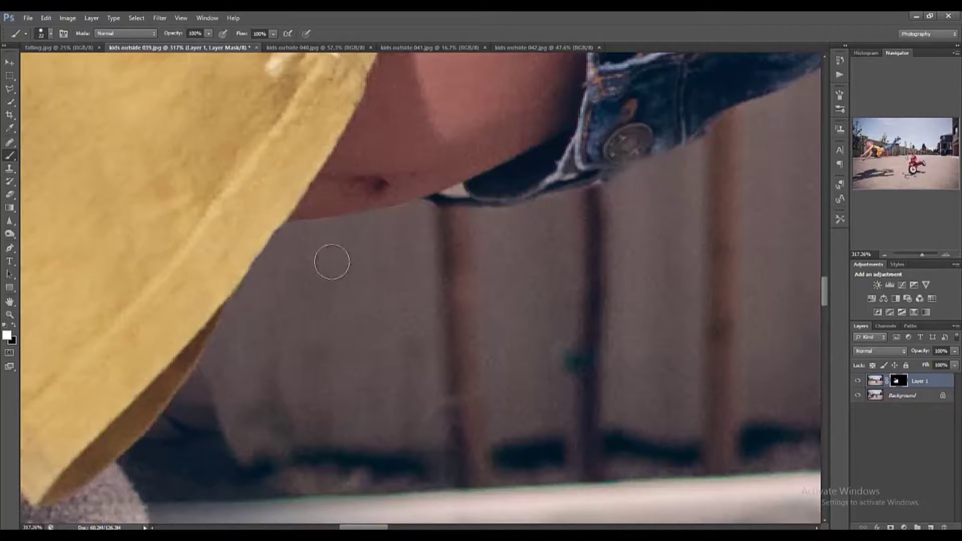
Mask out the adult's knees around the yellow shirt's lower tip with a 119 px brush, restoring the curb and fence.
{"action": "scroll", "coordinate": [387, 269], "scroll_direction": "down", "scroll_amount": 3}
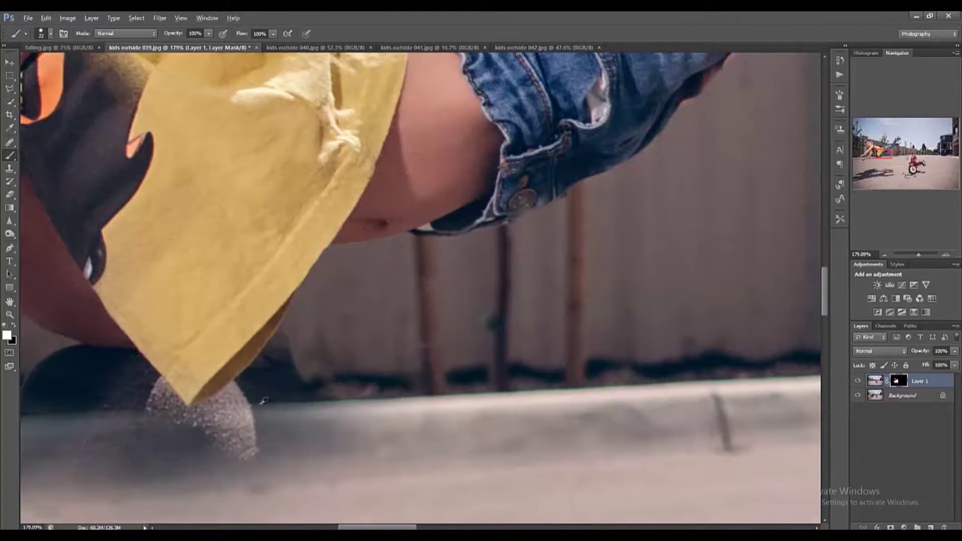
{"action": "left_click_drag", "start_coordinate": [256, 390], "coordinate": [220, 453]}
{"action": "right_click", "coordinate": [274, 401]}
{"action": "left_click", "coordinate": [337, 424]}
{"action": "key", "text": "Return"}
{"action": "mouse_move", "coordinate": [314, 371]}
{"action": "left_mouse_down"}
{"action": "mouse_move", "coordinate": [318, 361]}
{"action": "mouse_move", "coordinate": [296, 387]}
{"action": "mouse_move", "coordinate": [322, 375]}
{"action": "mouse_move", "coordinate": [331, 388]}
{"action": "left_mouse_up"}
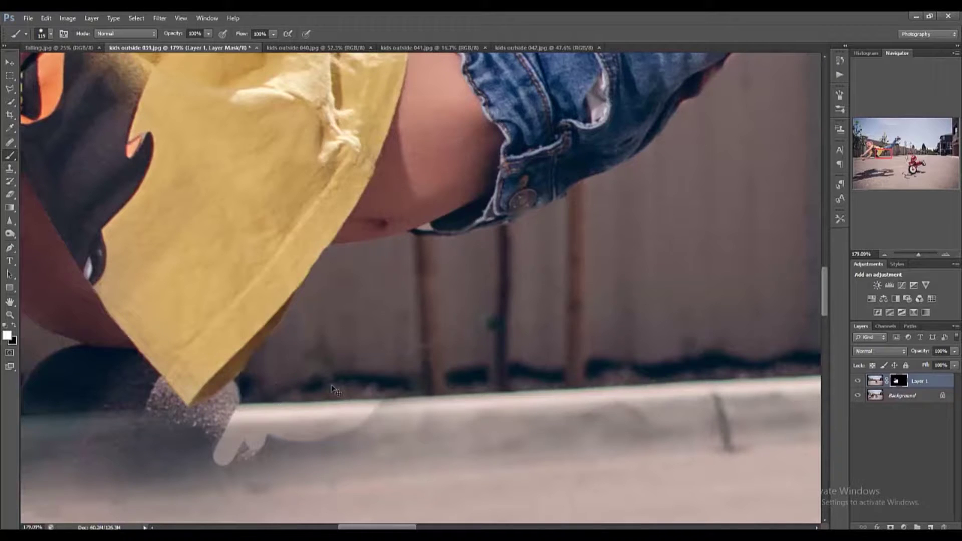
{"action": "key", "text": "ctrl+z"}
{"action": "mouse_move", "coordinate": [300, 388]}
{"action": "left_mouse_down"}
{"action": "mouse_move", "coordinate": [248, 438]}
{"action": "mouse_move", "coordinate": [247, 429]}
{"action": "left_mouse_up"}
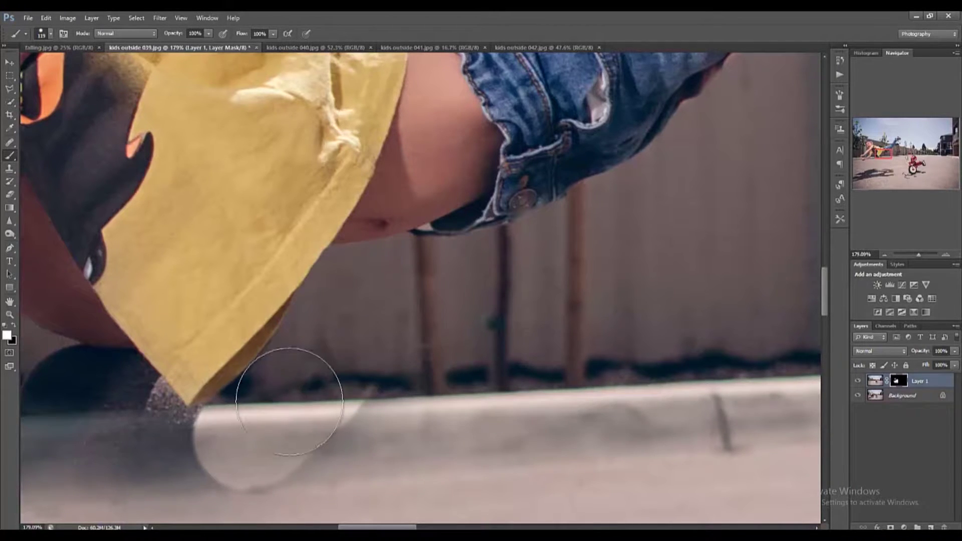
{"action": "mouse_move", "coordinate": [316, 413]}
{"action": "left_mouse_down"}
{"action": "mouse_move", "coordinate": [361, 465]}
{"action": "mouse_move", "coordinate": [191, 488]}
{"action": "mouse_move", "coordinate": [89, 406]}
{"action": "mouse_move", "coordinate": [68, 350]}
{"action": "left_mouse_up"}
{"action": "mouse_move", "coordinate": [167, 465]}
{"action": "left_mouse_down"}
{"action": "mouse_move", "coordinate": [186, 468]}
{"action": "mouse_move", "coordinate": [241, 452]}
{"action": "mouse_move", "coordinate": [191, 461]}
{"action": "mouse_move", "coordinate": [210, 458]}
{"action": "left_mouse_up"}
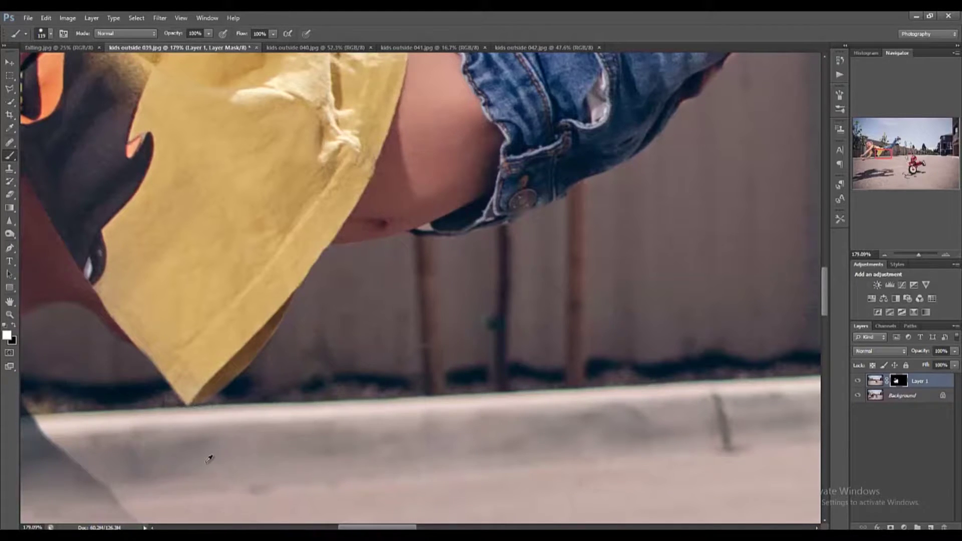
Mask out the upper part of the adult's shadow on the pavement above the child's shadow.
{"action": "scroll", "coordinate": [209, 459], "scroll_direction": "down", "scroll_amount": 5}
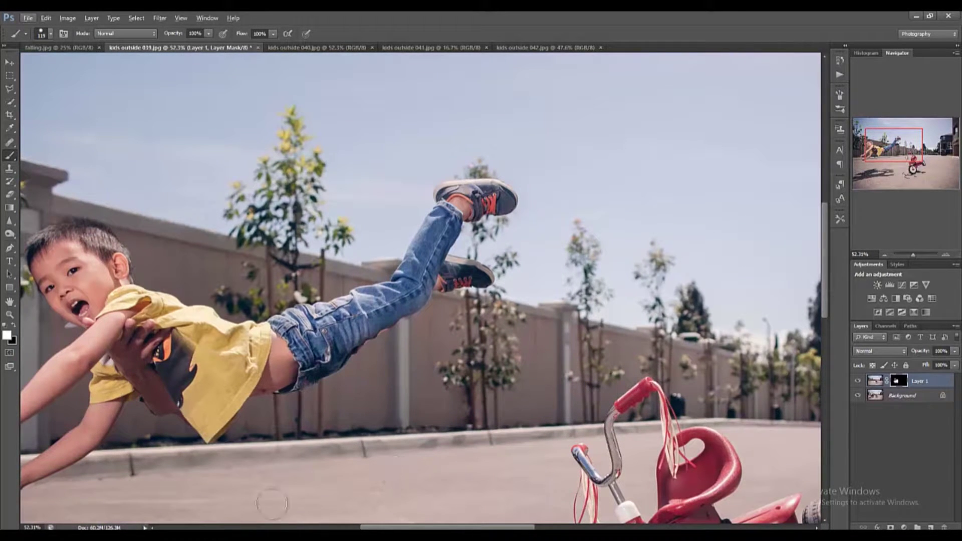
{"action": "scroll", "coordinate": [158, 403], "scroll_direction": "up", "scroll_amount": 5}
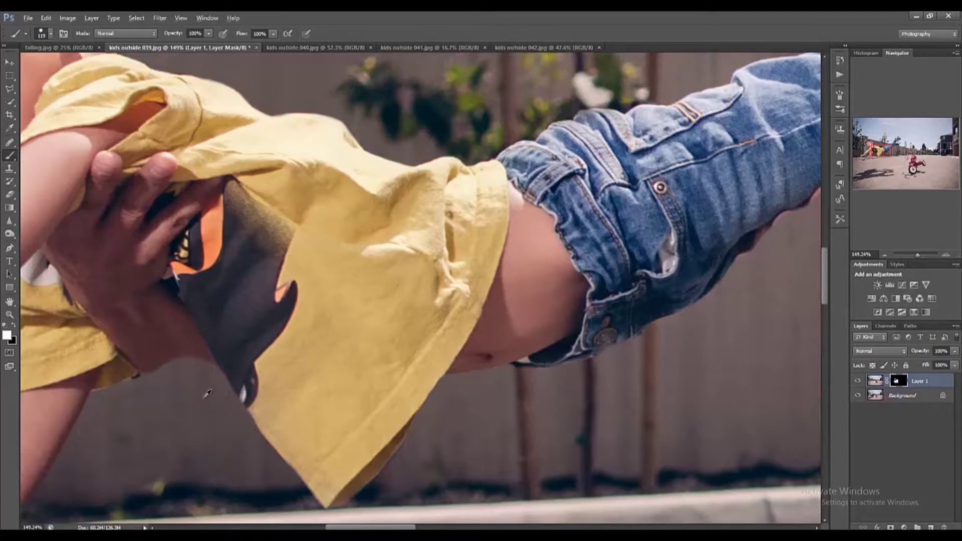
{"action": "scroll", "coordinate": [195, 356], "scroll_direction": "down", "scroll_amount": 2}
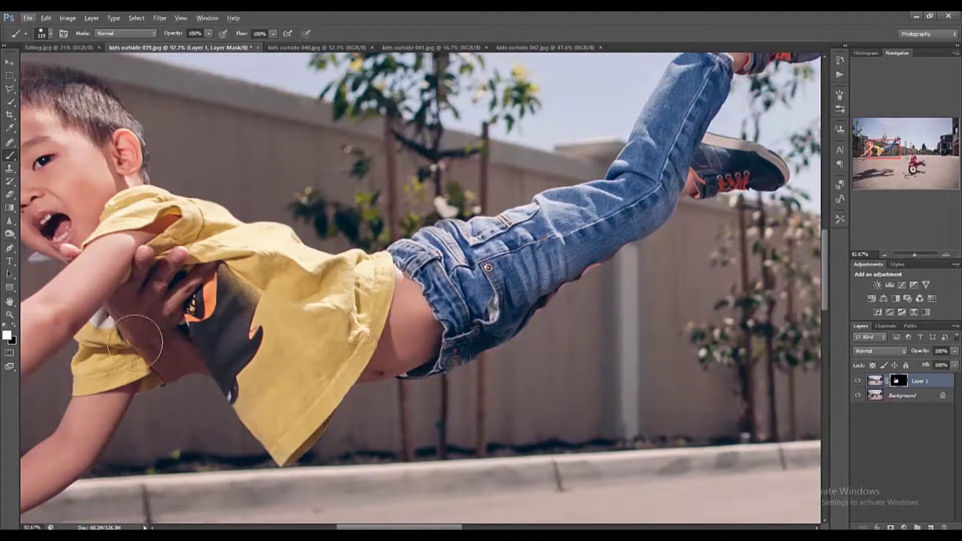
{"action": "scroll", "coordinate": [693, 263], "scroll_direction": "up", "scroll_amount": 3}
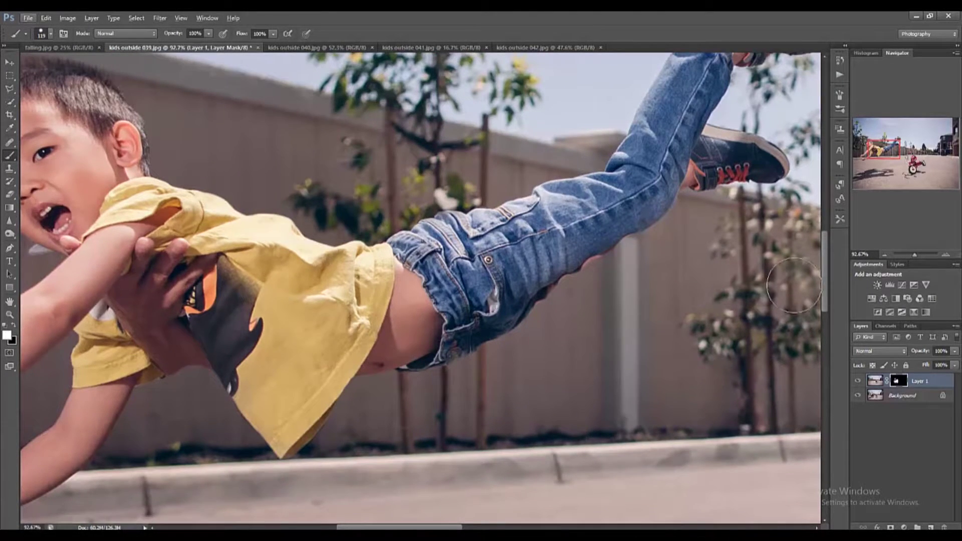
{"action": "scroll", "coordinate": [380, 336], "scroll_direction": "down", "scroll_amount": 8}
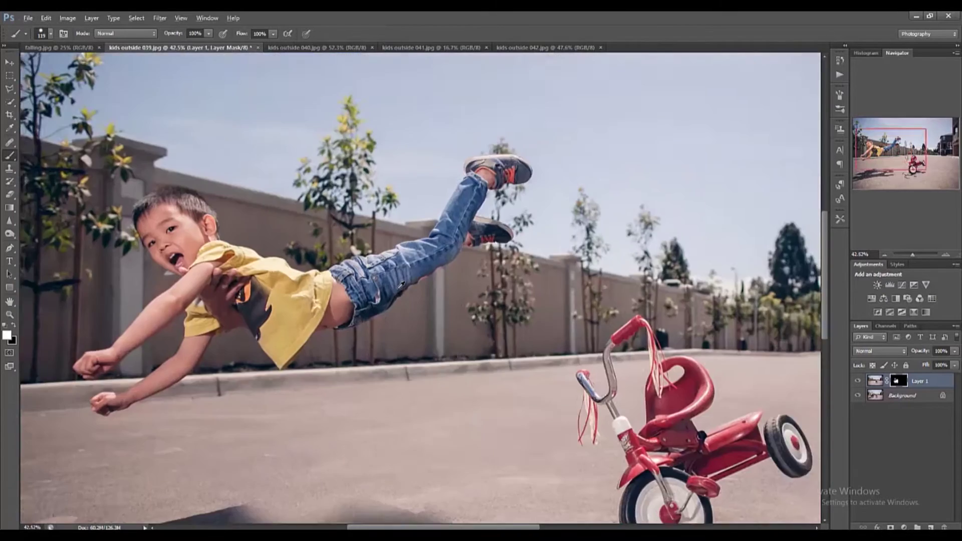
{"action": "scroll", "coordinate": [342, 398], "scroll_direction": "up", "scroll_amount": 4}
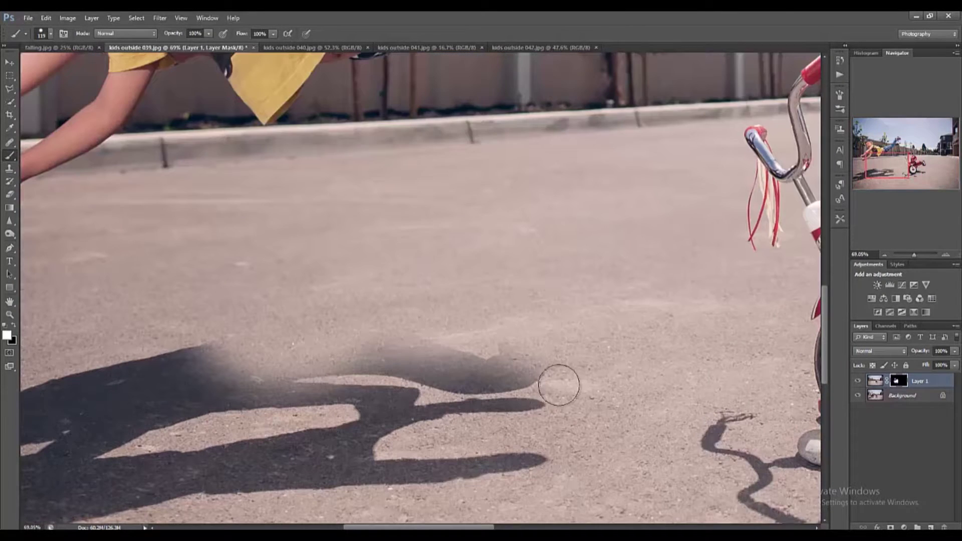
{"action": "mouse_move", "coordinate": [506, 367]}
{"action": "left_mouse_down"}
{"action": "mouse_move", "coordinate": [537, 369]}
{"action": "mouse_move", "coordinate": [473, 377]}
{"action": "left_mouse_up"}
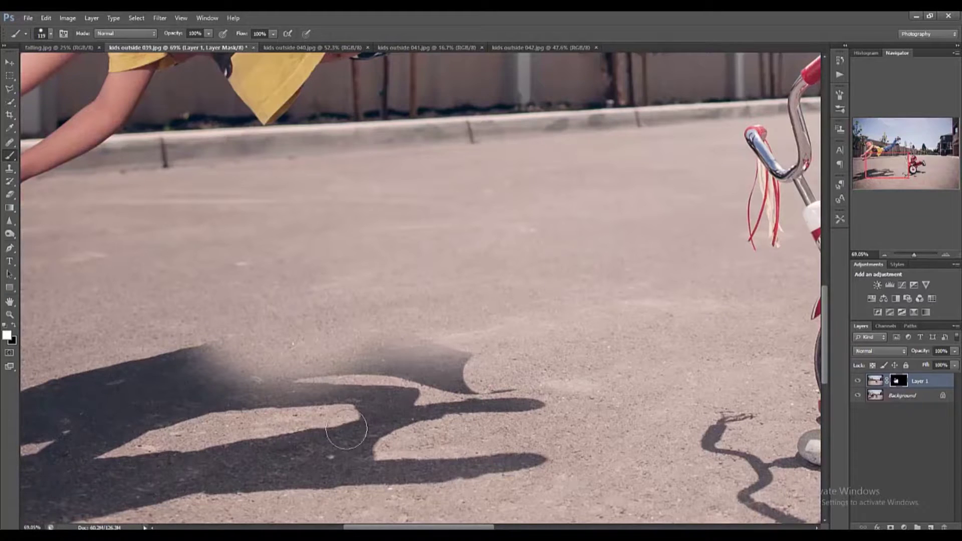
{"action": "mouse_move", "coordinate": [303, 392]}
{"action": "left_mouse_down"}
{"action": "mouse_move", "coordinate": [347, 402]}
{"action": "mouse_move", "coordinate": [458, 370]}
{"action": "mouse_move", "coordinate": [508, 378]}
{"action": "left_mouse_up"}
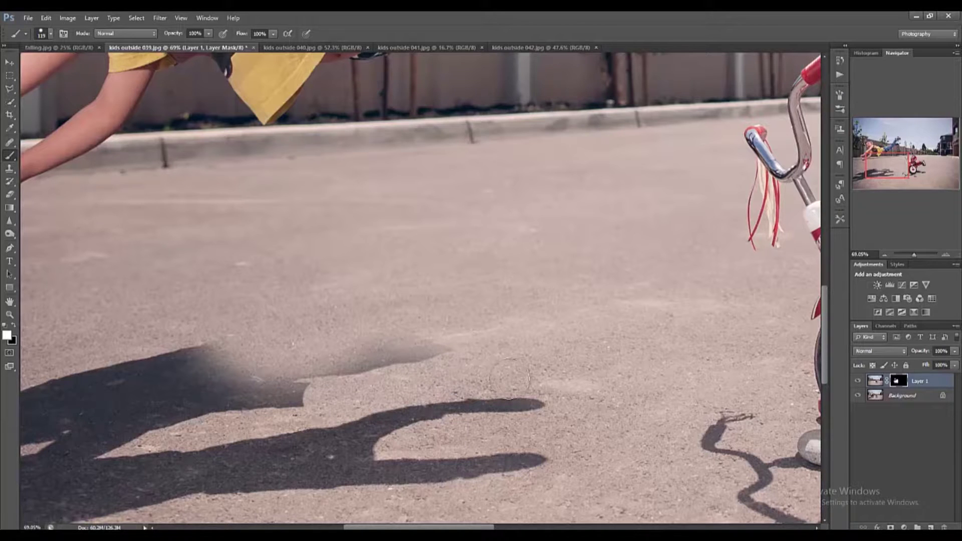
{"action": "mouse_move", "coordinate": [447, 373]}
{"action": "left_mouse_down"}
{"action": "mouse_move", "coordinate": [430, 342]}
{"action": "mouse_move", "coordinate": [323, 347]}
{"action": "mouse_move", "coordinate": [350, 362]}
{"action": "mouse_move", "coordinate": [306, 369]}
{"action": "mouse_move", "coordinate": [424, 355]}
{"action": "mouse_move", "coordinate": [283, 382]}
{"action": "mouse_move", "coordinate": [320, 396]}
{"action": "mouse_move", "coordinate": [214, 392]}
{"action": "mouse_move", "coordinate": [264, 369]}
{"action": "mouse_move", "coordinate": [125, 355]}
{"action": "mouse_move", "coordinate": [164, 370]}
{"action": "mouse_move", "coordinate": [178, 414]}
{"action": "mouse_move", "coordinate": [126, 412]}
{"action": "left_mouse_up"}
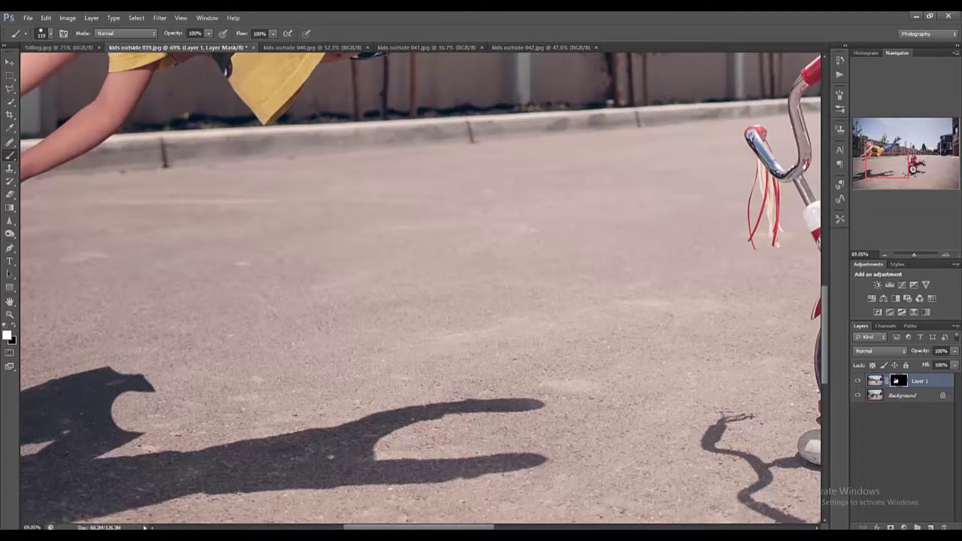
Mask out the rest of the adult's shadow above the head end of the child's shadow.
{"action": "scroll", "coordinate": [509, 397], "scroll_direction": "left", "scroll_amount": 5}
{"action": "scroll", "coordinate": [509, 398], "scroll_direction": "down", "scroll_amount": 3}
{"action": "mouse_move", "coordinate": [379, 337]}
{"action": "left_mouse_down"}
{"action": "mouse_move", "coordinate": [249, 369]}
{"action": "mouse_move", "coordinate": [239, 373]}
{"action": "mouse_move", "coordinate": [250, 383]}
{"action": "mouse_move", "coordinate": [232, 389]}
{"action": "mouse_move", "coordinate": [322, 378]}
{"action": "mouse_move", "coordinate": [328, 392]}
{"action": "mouse_move", "coordinate": [381, 354]}
{"action": "mouse_move", "coordinate": [412, 370]}
{"action": "mouse_move", "coordinate": [442, 350]}
{"action": "mouse_move", "coordinate": [500, 337]}
{"action": "mouse_move", "coordinate": [423, 362]}
{"action": "mouse_move", "coordinate": [531, 357]}
{"action": "mouse_move", "coordinate": [447, 366]}
{"action": "mouse_move", "coordinate": [515, 365]}
{"action": "mouse_move", "coordinate": [490, 373]}
{"action": "mouse_move", "coordinate": [420, 367]}
{"action": "mouse_move", "coordinate": [384, 387]}
{"action": "mouse_move", "coordinate": [392, 409]}
{"action": "mouse_move", "coordinate": [506, 442]}
{"action": "mouse_move", "coordinate": [418, 416]}
{"action": "mouse_move", "coordinate": [400, 400]}
{"action": "mouse_move", "coordinate": [410, 406]}
{"action": "mouse_move", "coordinate": [409, 392]}
{"action": "mouse_move", "coordinate": [395, 388]}
{"action": "mouse_move", "coordinate": [551, 403]}
{"action": "left_mouse_up"}
{"action": "key", "text": "x"}
{"action": "scroll", "coordinate": [565, 397], "scroll_direction": "down", "scroll_amount": 3}
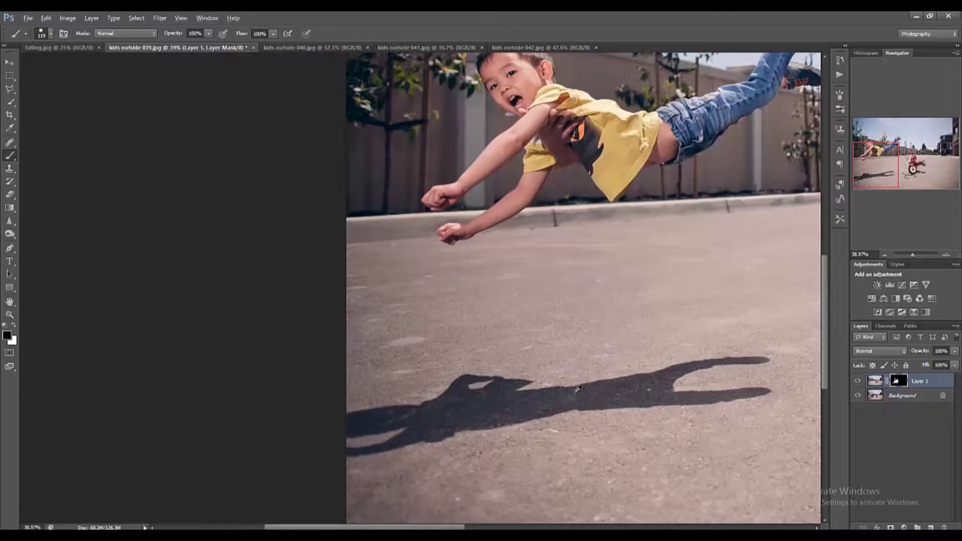
{"action": "scroll", "coordinate": [549, 377], "scroll_direction": "down", "scroll_amount": 2}
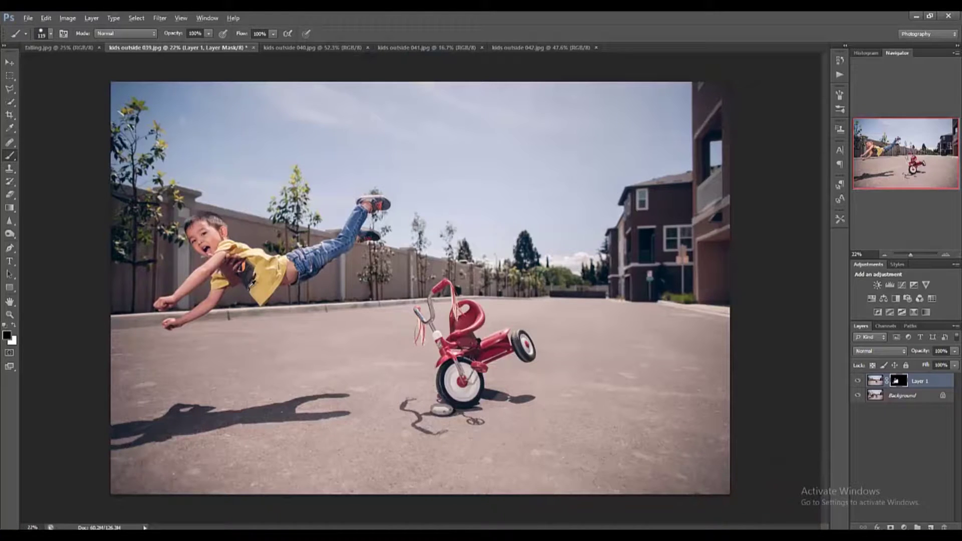
Trim the looped arm shadow above the child's shadow, refining the mask with a 49 px brush.
{"action": "scroll", "coordinate": [196, 403], "scroll_direction": "up", "scroll_amount": 6}
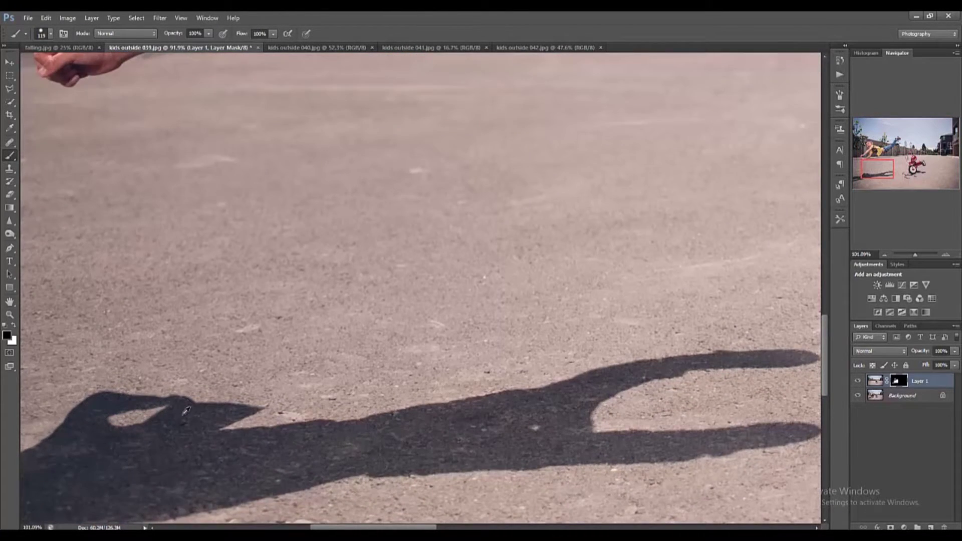
{"action": "scroll", "coordinate": [186, 411], "scroll_direction": "up", "scroll_amount": 1}
{"action": "key", "text": "x"}
{"action": "mouse_move", "coordinate": [290, 387]}
{"action": "left_mouse_down"}
{"action": "mouse_move", "coordinate": [187, 392]}
{"action": "mouse_move", "coordinate": [232, 398]}
{"action": "mouse_move", "coordinate": [206, 398]}
{"action": "mouse_move", "coordinate": [241, 353]}
{"action": "left_mouse_up"}
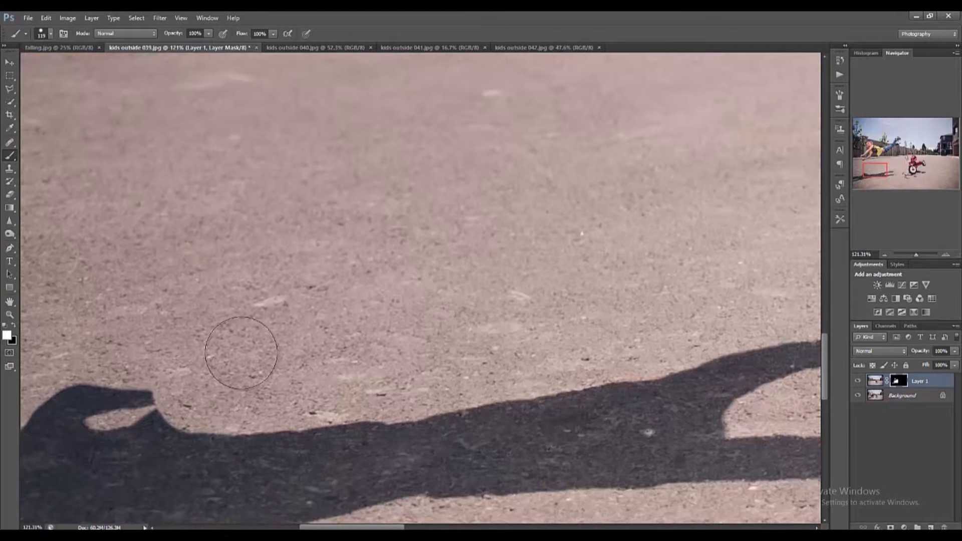
{"action": "right_click", "coordinate": [242, 354]}
{"action": "key", "text": "Return"}
{"action": "mouse_move", "coordinate": [185, 416]}
{"action": "left_mouse_down"}
{"action": "mouse_move", "coordinate": [134, 415]}
{"action": "mouse_move", "coordinate": [160, 393]}
{"action": "mouse_move", "coordinate": [119, 371]}
{"action": "mouse_move", "coordinate": [145, 396]}
{"action": "left_mouse_up"}
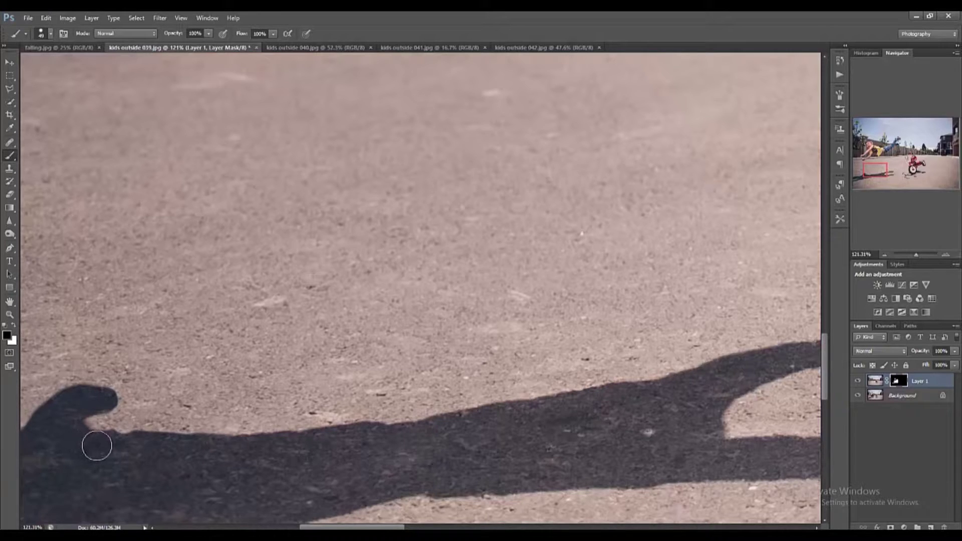
{"action": "key", "text": "ctrl+0"}
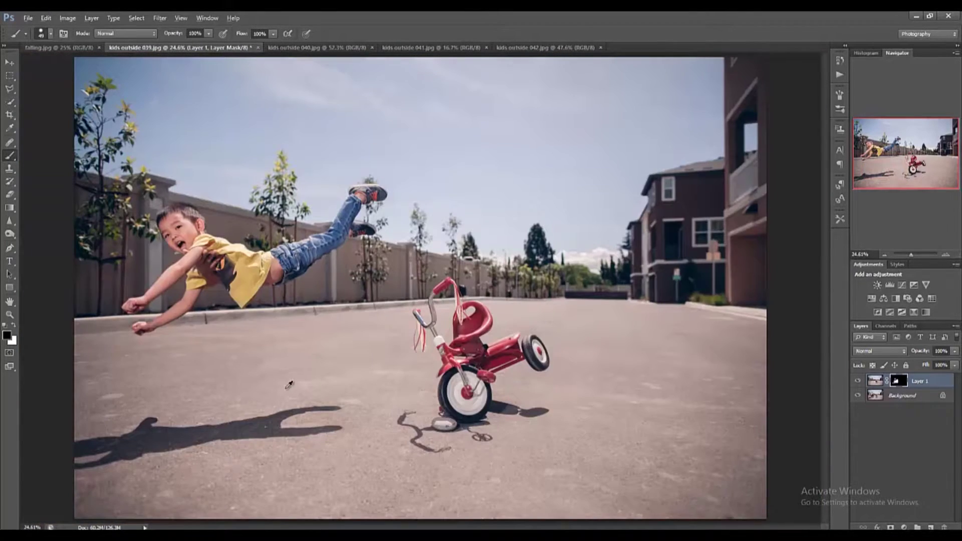
Mask out the small bump left on the upper edge of the child's shadow.
{"action": "scroll", "coordinate": [104, 426], "scroll_direction": "up", "scroll_amount": 12}
{"action": "mouse_move", "coordinate": [228, 376]}
{"action": "left_mouse_down"}
{"action": "mouse_move", "coordinate": [127, 379]}
{"action": "mouse_move", "coordinate": [190, 374]}
{"action": "left_mouse_up"}
{"action": "key", "text": "x"}
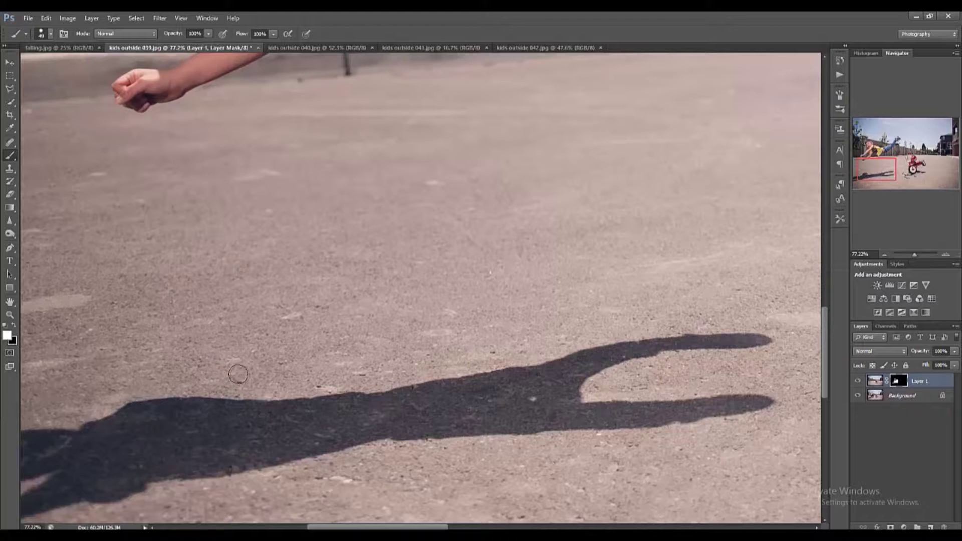
{"action": "scroll", "coordinate": [238, 374], "scroll_direction": "down", "scroll_amount": 12}
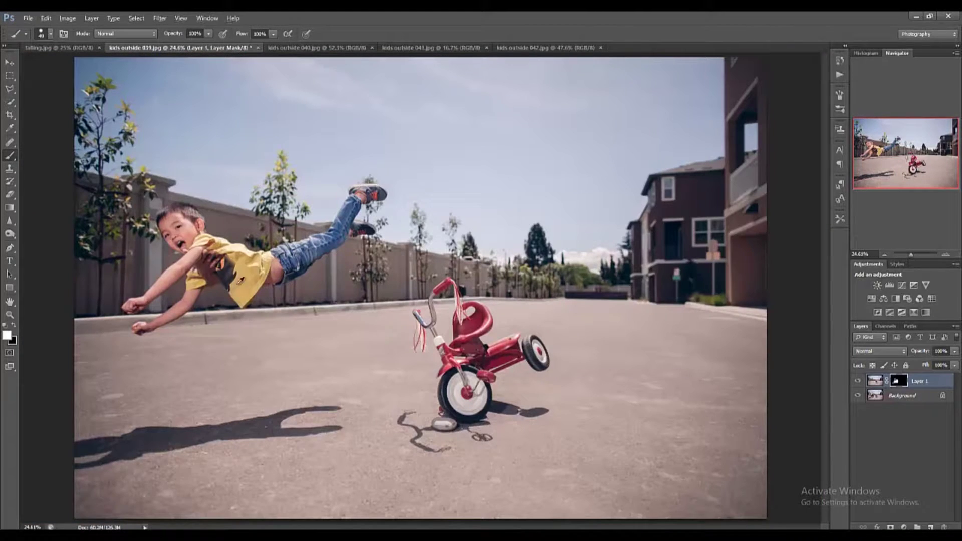
Copy a rectangular patch of the jeans' lower thigh edge from kids outside 040.jpg and paste it into kids outside 039.jpg.
{"action": "scroll", "coordinate": [241, 281], "scroll_direction": "up", "scroll_amount": 2}
{"action": "scroll", "coordinate": [316, 191], "scroll_direction": "up", "scroll_amount": 2}
{"action": "scroll", "coordinate": [379, 360], "scroll_direction": "up", "scroll_amount": 2}
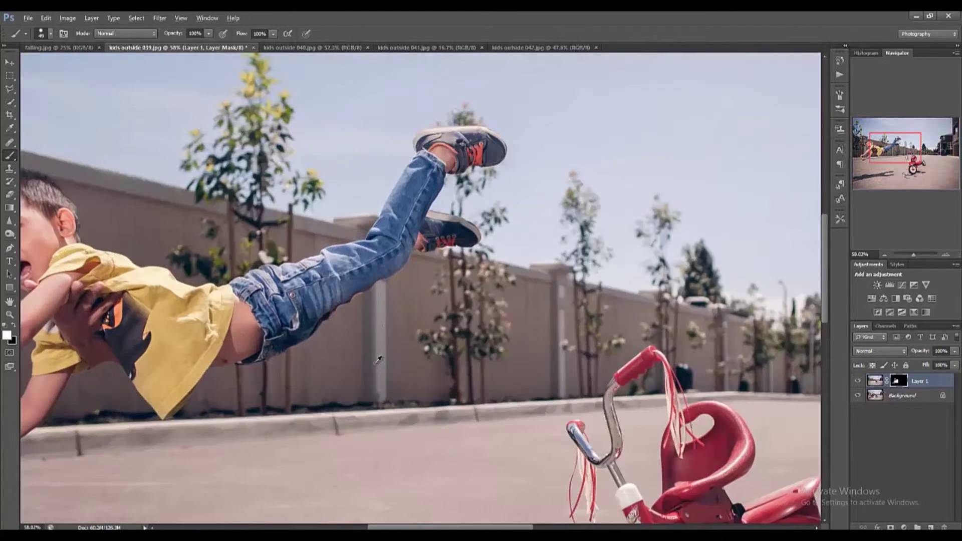
{"action": "scroll", "coordinate": [379, 359], "scroll_direction": "up", "scroll_amount": 2}
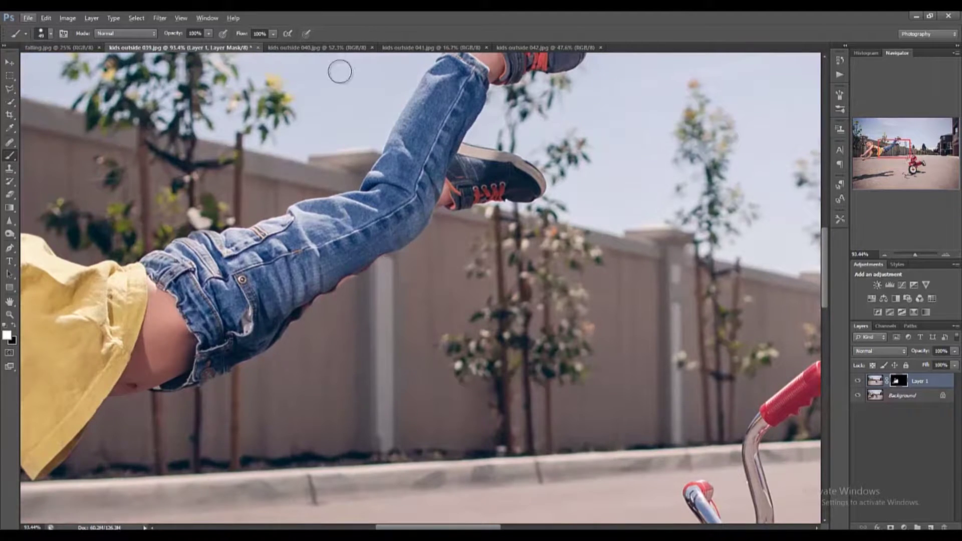
{"action": "left_click", "coordinate": [313, 48]}
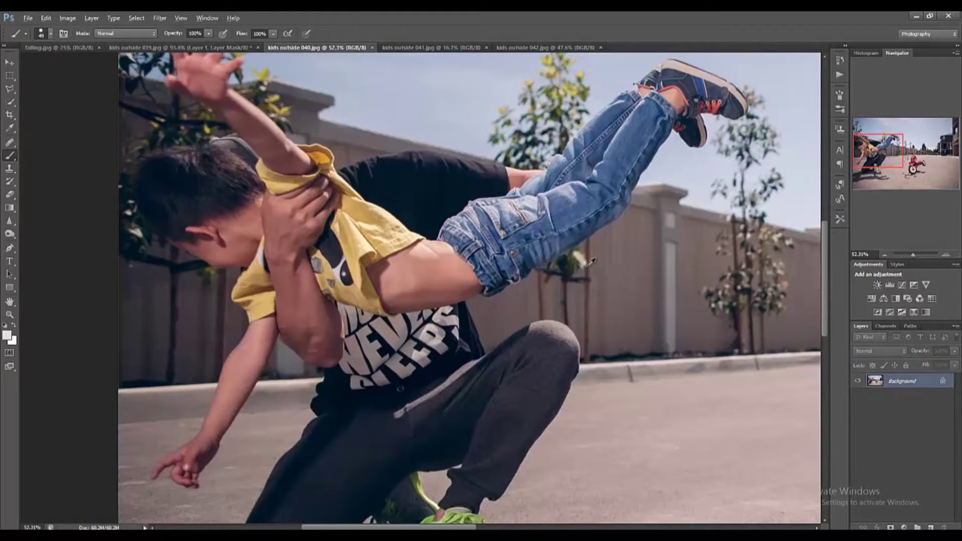
{"action": "scroll", "coordinate": [593, 260], "scroll_direction": "up", "scroll_amount": 2}
{"action": "left_click", "coordinate": [9, 75]}
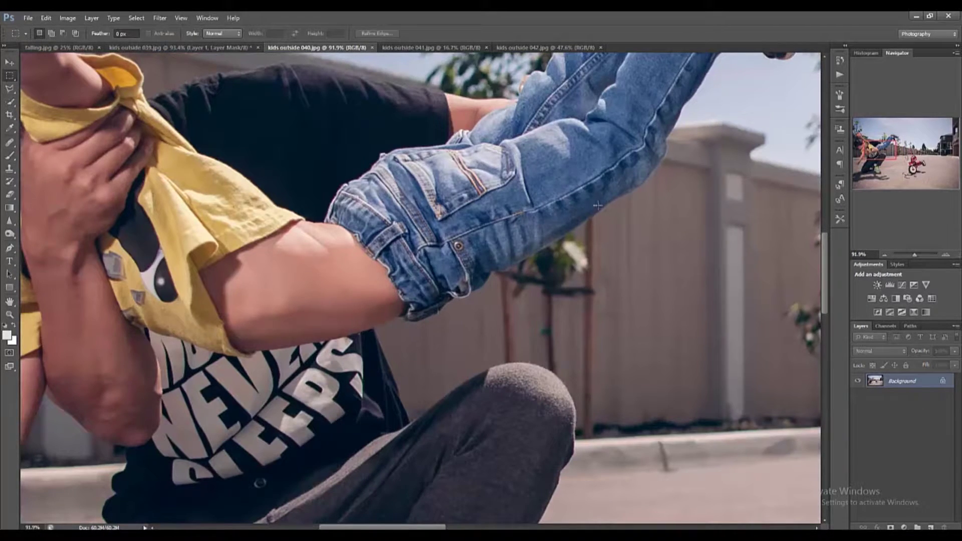
{"action": "left_click_drag", "start_coordinate": [461, 319], "coordinate": [601, 205]}
{"action": "key", "text": "ctrl+c"}
{"action": "left_click", "coordinate": [160, 47]}
{"action": "key", "text": "ctrl+v"}
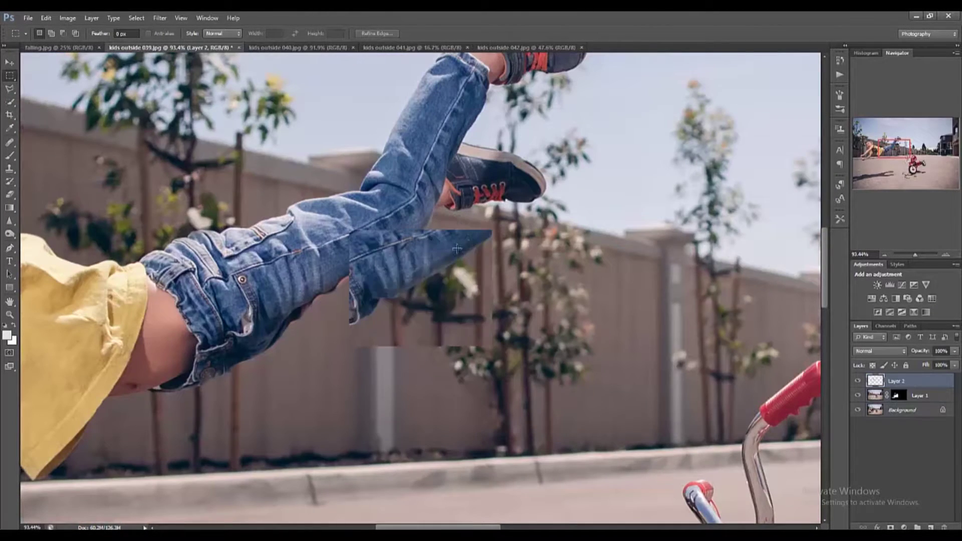
Move the pasted jeans patch over the underside of the child's thigh and rotate it by -0.86 degrees to match.
{"action": "key", "text": "ctrl+t"}
{"action": "left_click_drag", "start_coordinate": [443, 258], "coordinate": [366, 261]}
{"action": "left_click_drag", "start_coordinate": [426, 326], "coordinate": [441, 291]}
{"action": "mouse_move", "coordinate": [363, 278]}
{"action": "left_mouse_down"}
{"action": "mouse_move", "coordinate": [387, 295]}
{"action": "mouse_move", "coordinate": [352, 293]}
{"action": "left_mouse_up"}
{"action": "left_click_drag", "start_coordinate": [401, 223], "coordinate": [434, 231]}
{"action": "mouse_move", "coordinate": [296, 264]}
{"action": "left_mouse_down"}
{"action": "mouse_move", "coordinate": [373, 372]}
{"action": "mouse_move", "coordinate": [309, 257]}
{"action": "left_mouse_up"}
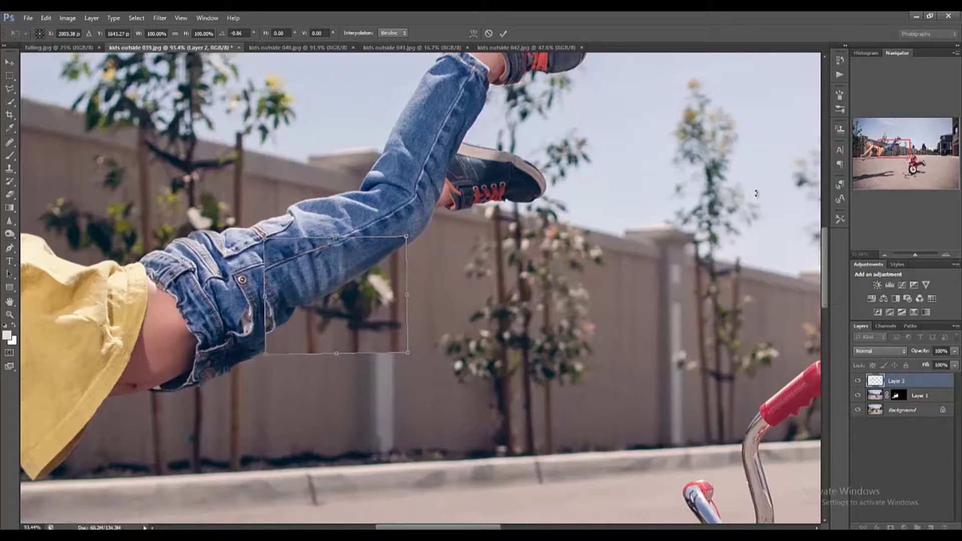
{"action": "left_click", "coordinate": [503, 33]}
{"action": "key", "text": "m"}
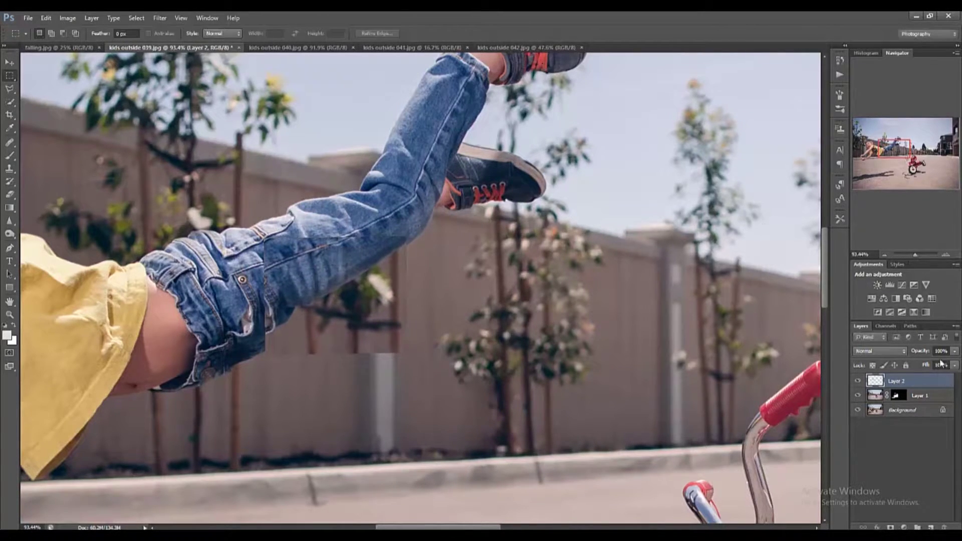
Align the jeans patch with the thigh at 29% layer opacity and restore the opacity to 100%.
{"action": "left_click", "coordinate": [955, 352]}
{"action": "left_click", "coordinate": [922, 364]}
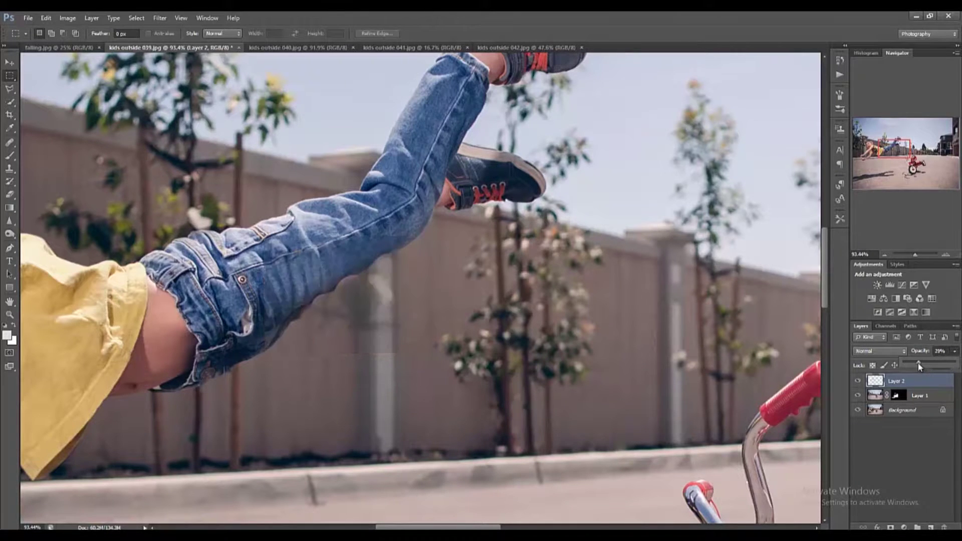
{"action": "left_click_drag", "start_coordinate": [372, 286], "coordinate": [359, 306]}
{"action": "left_click", "coordinate": [10, 63]}
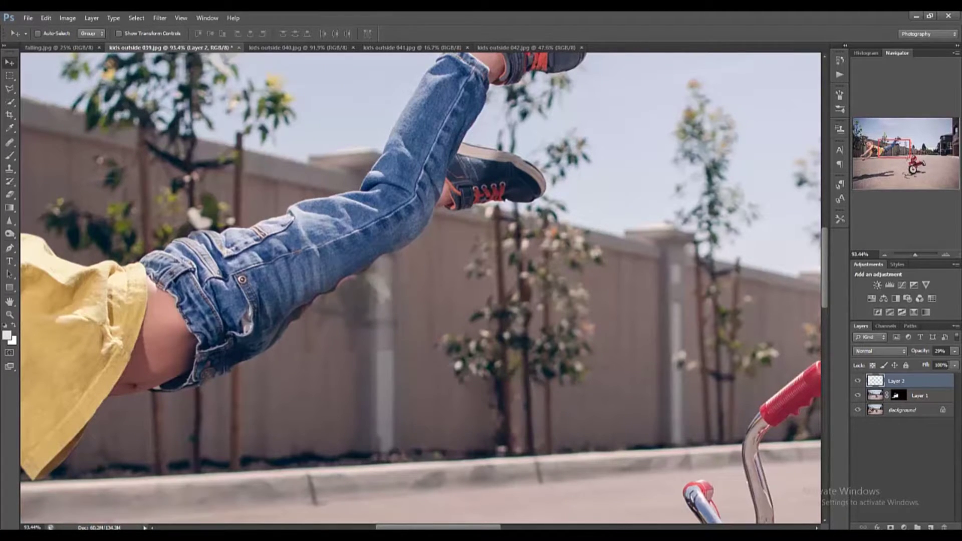
{"action": "left_click", "coordinate": [955, 366]}
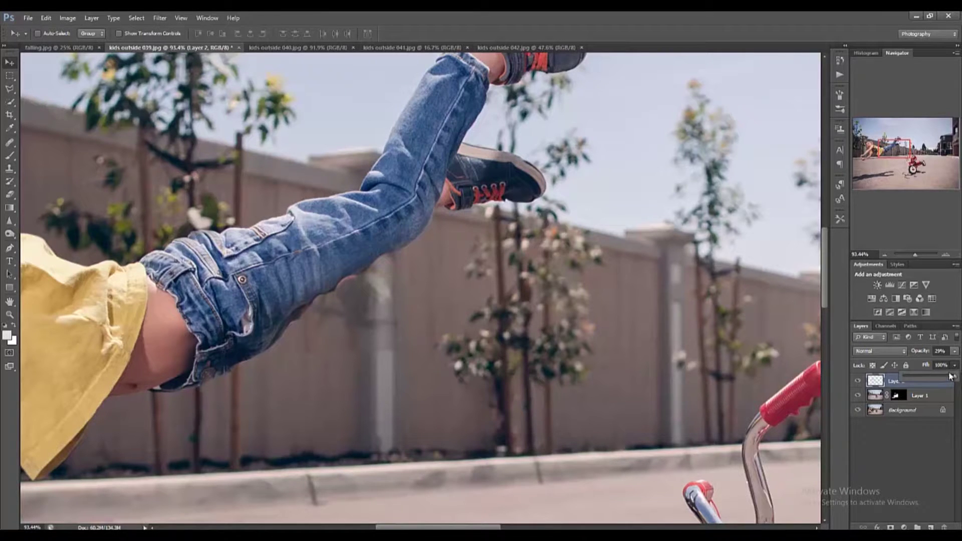
{"action": "left_click", "coordinate": [956, 352]}
{"action": "left_click_drag", "start_coordinate": [948, 364], "coordinate": [958, 364]}
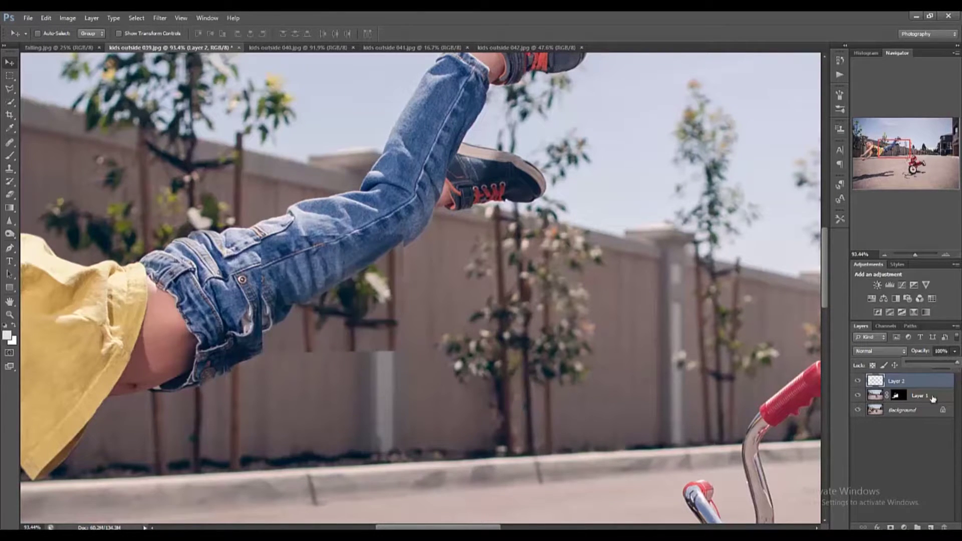
Add an inverted black layer mask to the jeans patch and begin painting it in along the thigh's lower edge.
{"action": "left_click", "coordinate": [891, 527]}
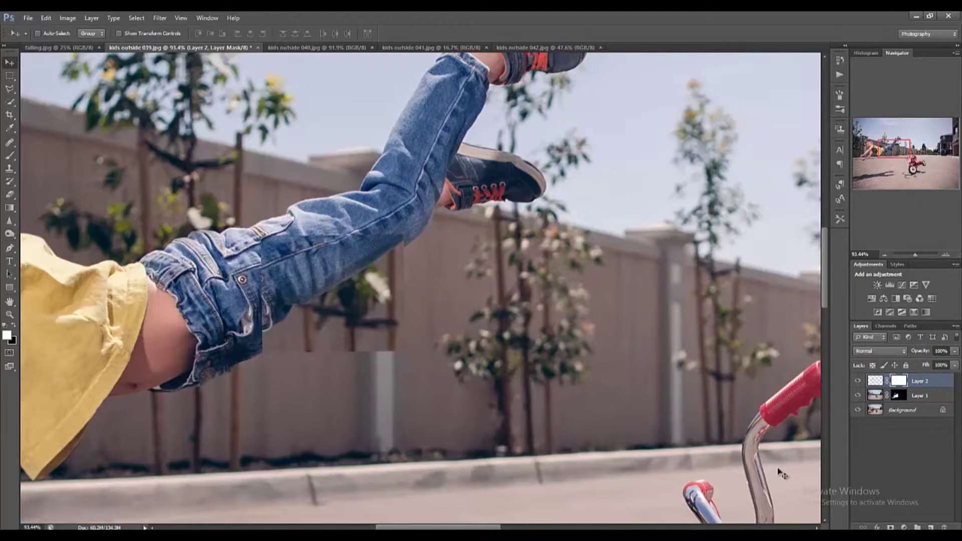
{"action": "key", "text": "ctrl+i"}
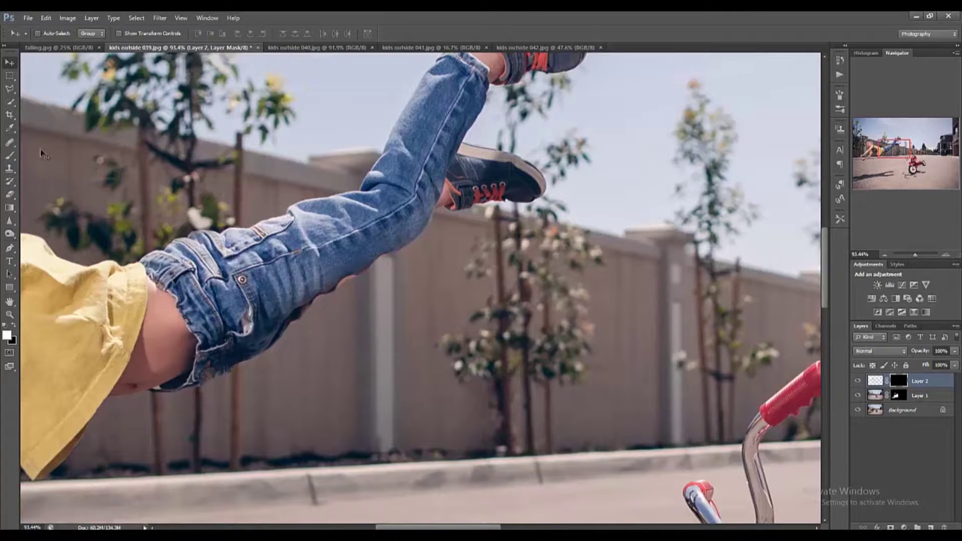
{"action": "left_click", "coordinate": [14, 158]}
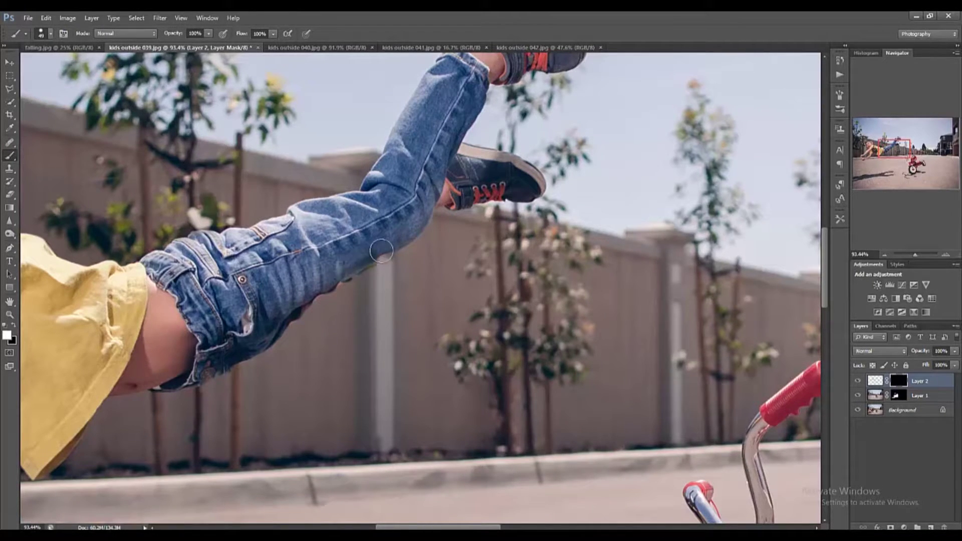
{"action": "scroll", "coordinate": [378, 253], "scroll_direction": "up", "scroll_amount": 4}
{"action": "key", "text": "x"}
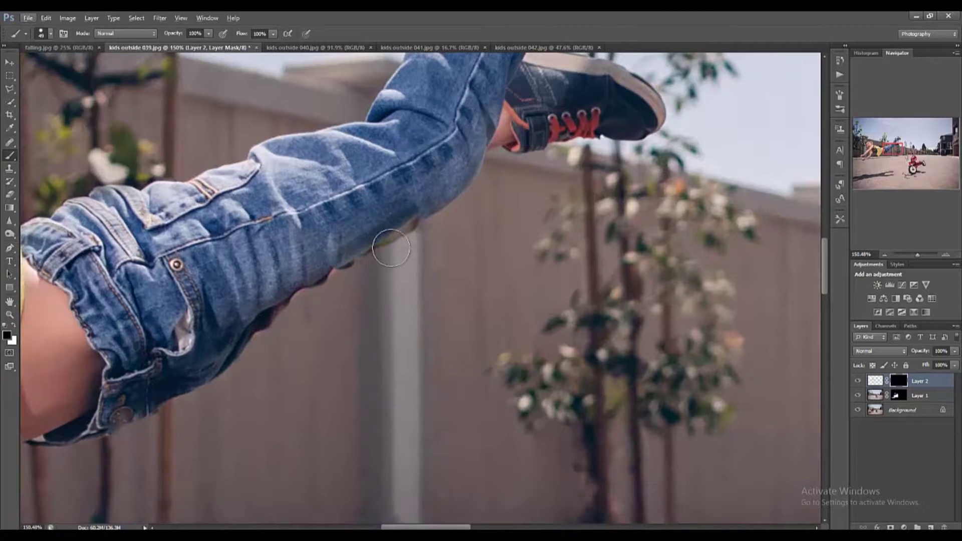
Set the brush to 139 px with 0% hardness and reveal the jeans patch over the adult's fingers beneath the thigh.
{"action": "right_click", "coordinate": [391, 248]}
{"action": "left_click_drag", "start_coordinate": [440, 293], "coordinate": [402, 300]}
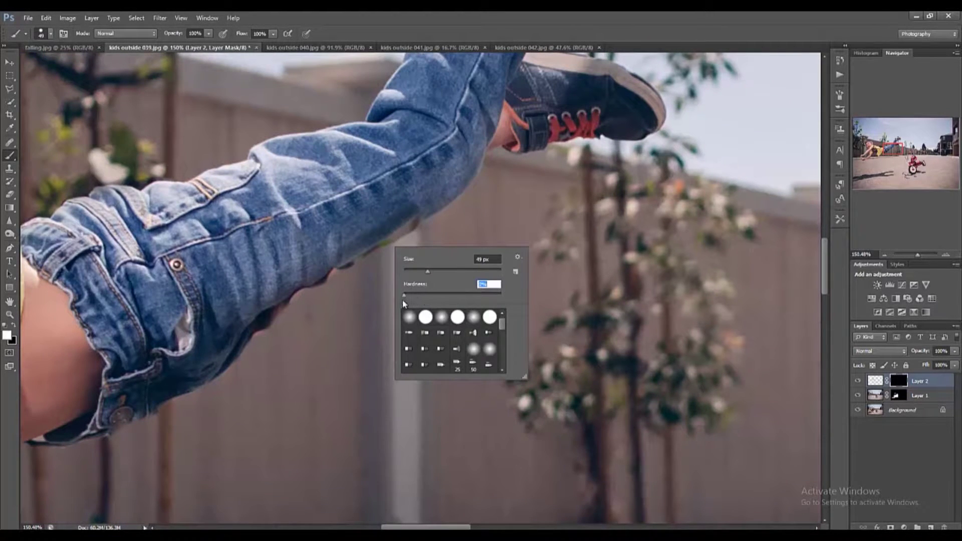
{"action": "left_click", "coordinate": [461, 271]}
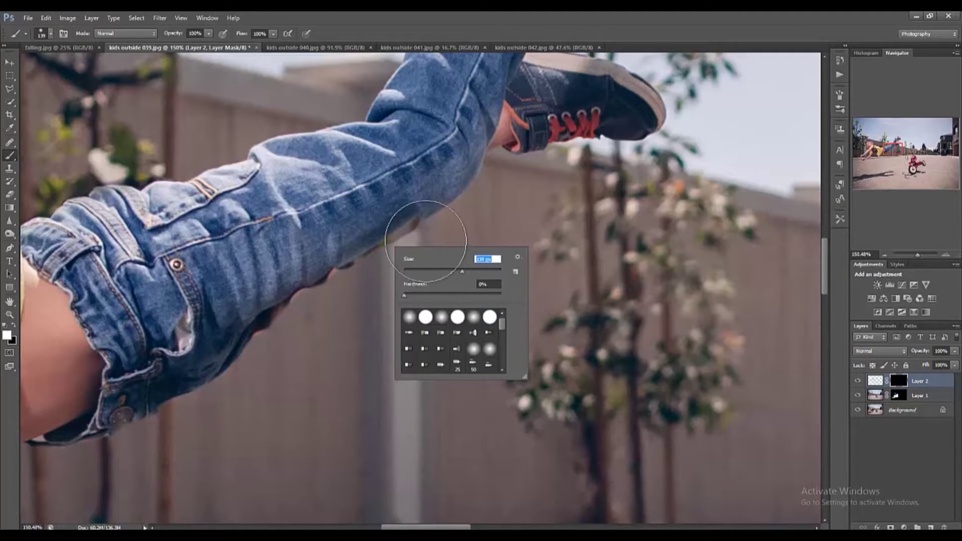
{"action": "key", "text": "Return"}
{"action": "mouse_move", "coordinate": [418, 236]}
{"action": "left_mouse_down"}
{"action": "mouse_move", "coordinate": [312, 307]}
{"action": "mouse_move", "coordinate": [285, 356]}
{"action": "mouse_move", "coordinate": [388, 314]}
{"action": "mouse_move", "coordinate": [308, 369]}
{"action": "mouse_move", "coordinate": [297, 419]}
{"action": "mouse_move", "coordinate": [342, 401]}
{"action": "mouse_move", "coordinate": [400, 329]}
{"action": "mouse_move", "coordinate": [428, 232]}
{"action": "left_mouse_up"}
{"action": "key", "text": "x"}
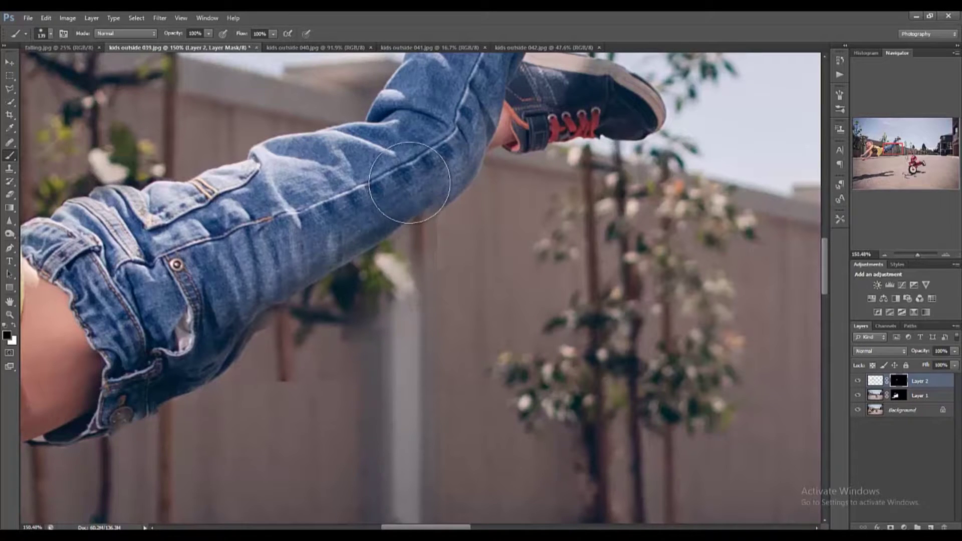
Set the brush to 43 px with 0% hardness and mask out the patch's leftover background below the child's thigh.
{"action": "mouse_move", "coordinate": [399, 186]}
{"action": "left_mouse_down"}
{"action": "mouse_move", "coordinate": [461, 181]}
{"action": "mouse_move", "coordinate": [405, 190]}
{"action": "mouse_move", "coordinate": [416, 290]}
{"action": "mouse_move", "coordinate": [407, 301]}
{"action": "left_mouse_up"}
{"action": "right_click", "coordinate": [420, 304]}
{"action": "type", "text": "41"}
{"action": "key", "text": "Return"}
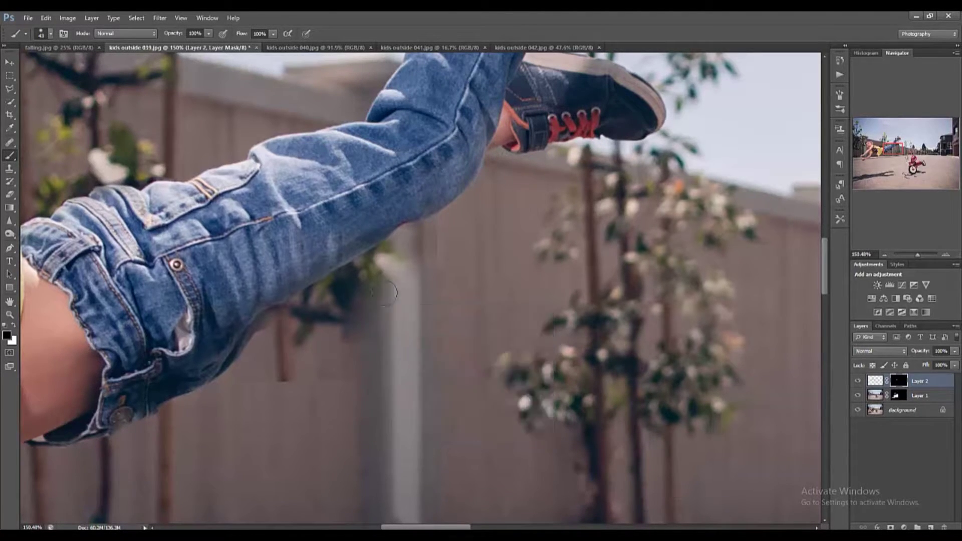
{"action": "right_click", "coordinate": [426, 276]}
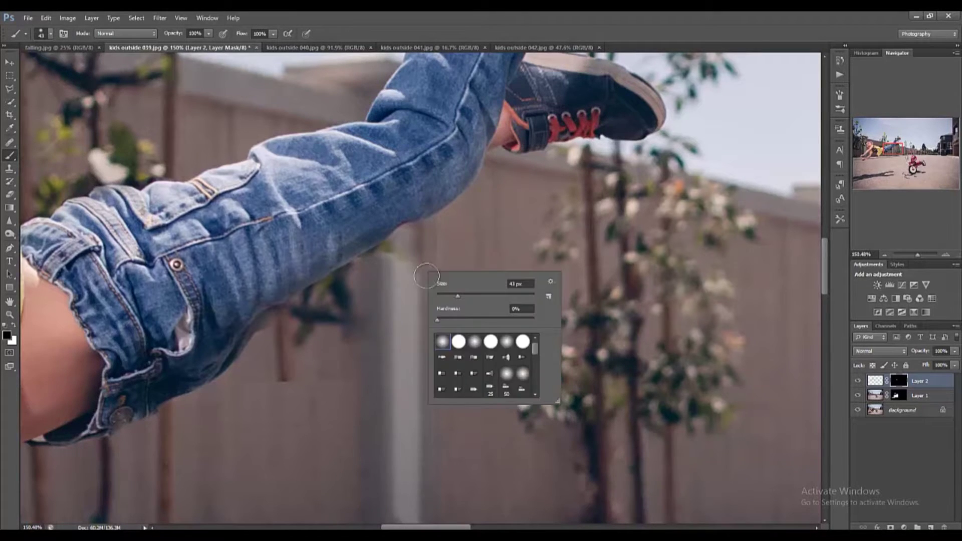
{"action": "key", "text": "Return"}
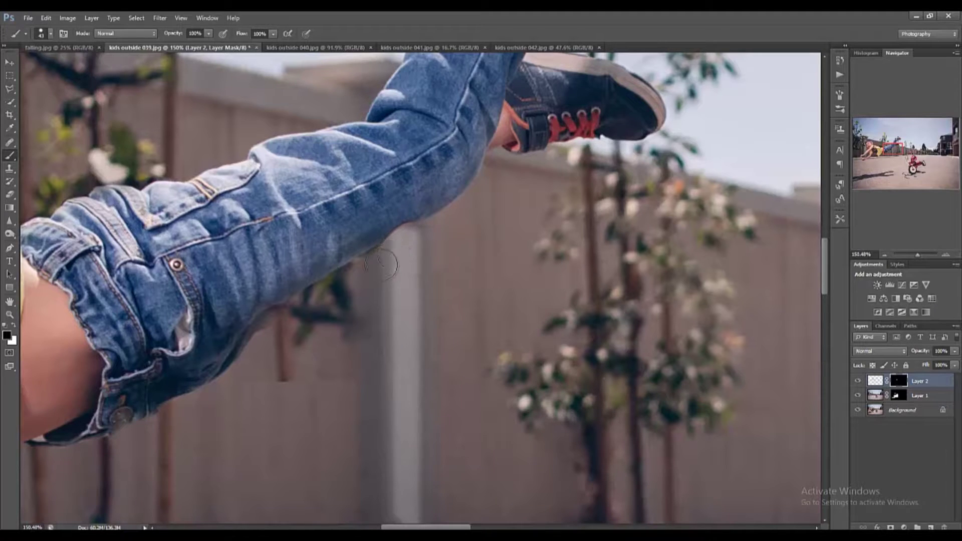
{"action": "mouse_move", "coordinate": [364, 268]}
{"action": "left_mouse_down"}
{"action": "mouse_move", "coordinate": [291, 314]}
{"action": "mouse_move", "coordinate": [267, 347]}
{"action": "mouse_move", "coordinate": [293, 362]}
{"action": "mouse_move", "coordinate": [354, 312]}
{"action": "mouse_move", "coordinate": [286, 342]}
{"action": "left_mouse_up"}
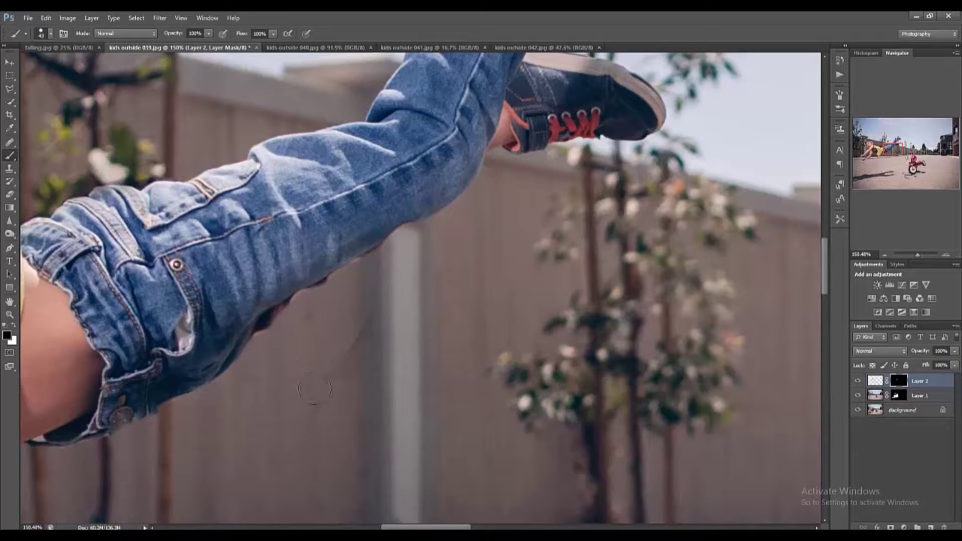
Compare the image with and without the jeans patch, and nudge the patch slightly down over the fingers still showing.
{"action": "scroll", "coordinate": [368, 341], "scroll_direction": "down", "scroll_amount": 3}
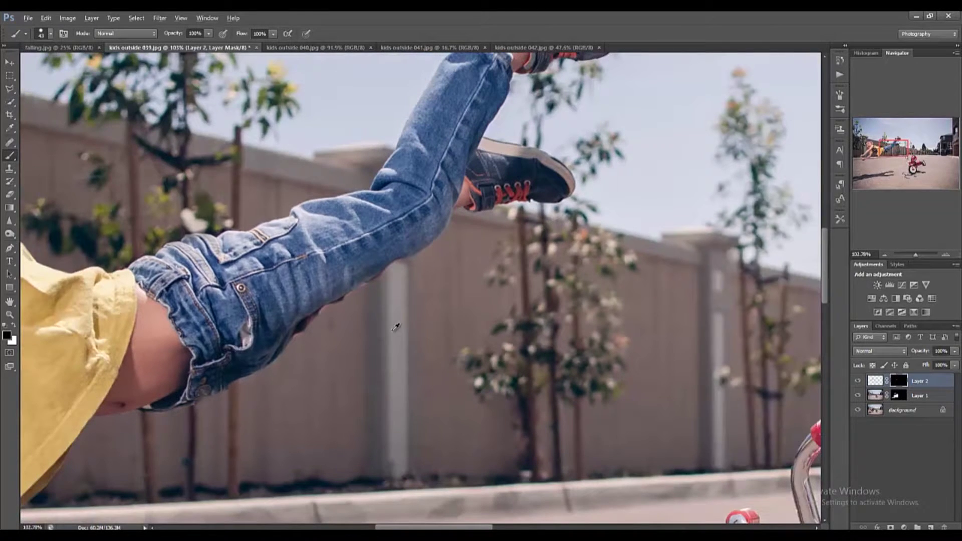
{"action": "left_click", "coordinate": [859, 381]}
{"action": "left_click", "coordinate": [858, 382]}
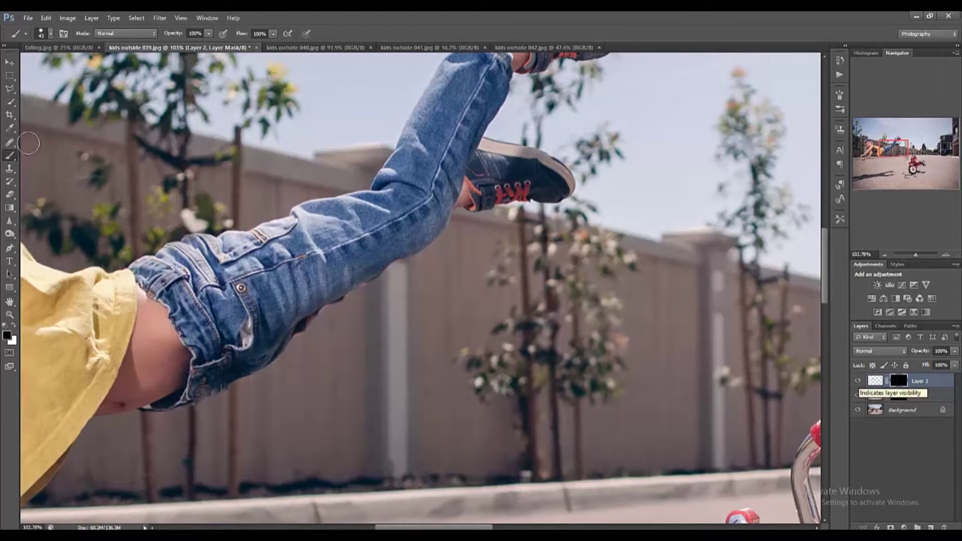
{"action": "key", "text": "v"}
{"action": "left_click_drag", "start_coordinate": [327, 271], "coordinate": [329, 280]}
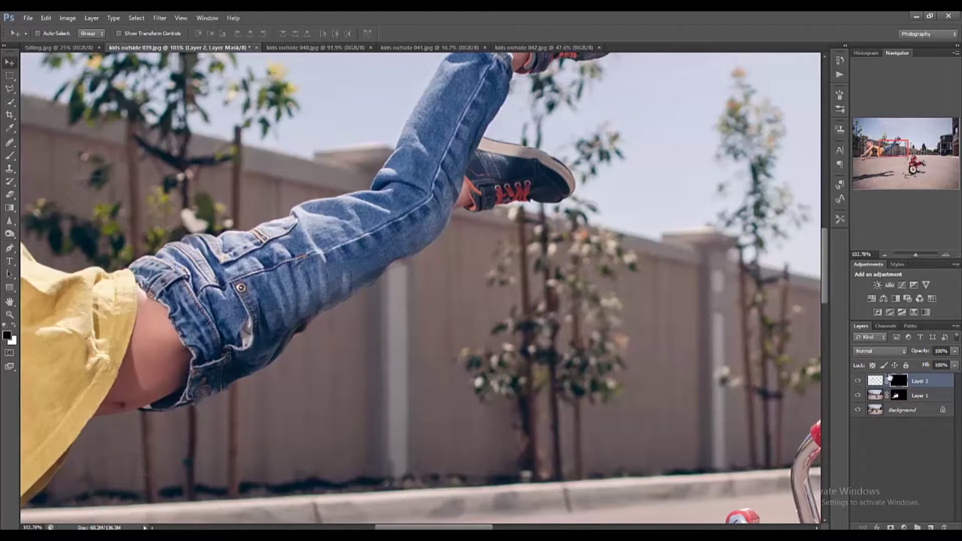
Refine the jeans patch's mask along the thigh's lower edge near the knee, alternately revealing denim over the fingers and hiding the overspill.
{"action": "scroll", "coordinate": [450, 311], "scroll_direction": "up", "scroll_amount": 2}
{"action": "scroll", "coordinate": [379, 284], "scroll_direction": "up", "scroll_amount": 2}
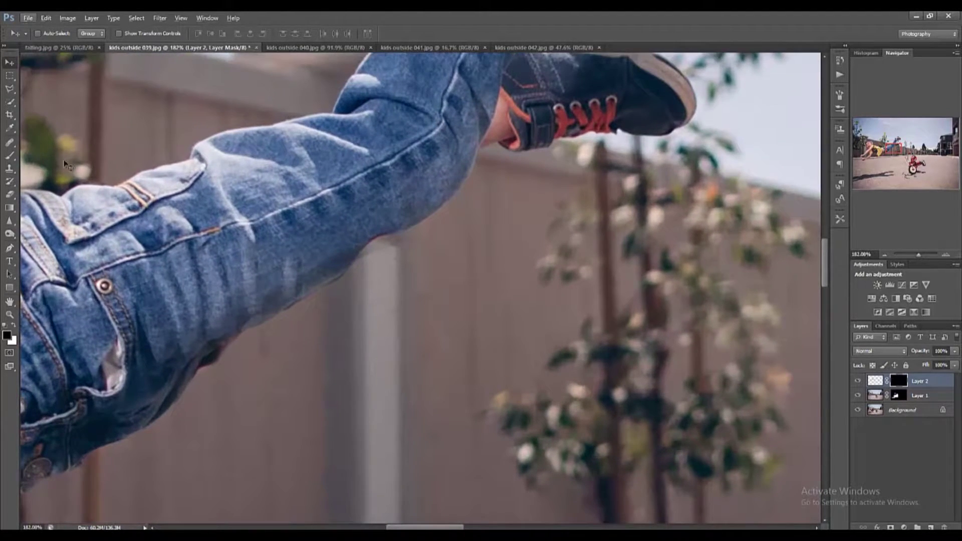
{"action": "left_click", "coordinate": [9, 156]}
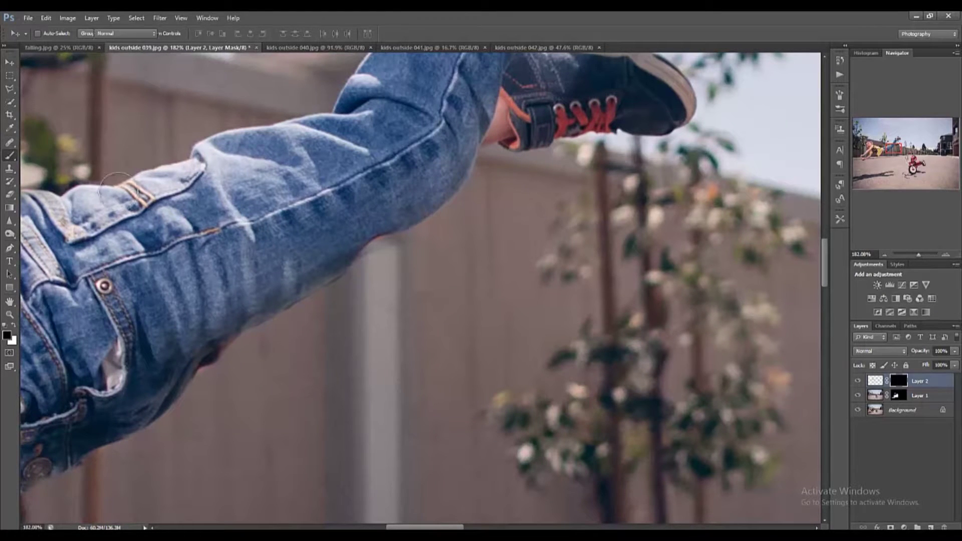
{"action": "key", "text": "x"}
{"action": "mouse_move", "coordinate": [345, 236]}
{"action": "left_mouse_down"}
{"action": "mouse_move", "coordinate": [397, 213]}
{"action": "mouse_move", "coordinate": [386, 217]}
{"action": "left_mouse_up"}
{"action": "key", "text": "x"}
{"action": "mouse_move", "coordinate": [331, 247]}
{"action": "left_mouse_down"}
{"action": "mouse_move", "coordinate": [427, 247]}
{"action": "mouse_move", "coordinate": [392, 260]}
{"action": "mouse_move", "coordinate": [417, 268]}
{"action": "mouse_move", "coordinate": [391, 254]}
{"action": "mouse_move", "coordinate": [380, 269]}
{"action": "mouse_move", "coordinate": [393, 257]}
{"action": "left_mouse_up"}
{"action": "key", "text": "x"}
{"action": "left_click_drag", "start_coordinate": [350, 228], "coordinate": [406, 202]}
{"action": "key", "text": "x"}
{"action": "mouse_move", "coordinate": [408, 253]}
{"action": "left_mouse_down"}
{"action": "mouse_move", "coordinate": [387, 262]}
{"action": "mouse_move", "coordinate": [407, 251]}
{"action": "mouse_move", "coordinate": [389, 270]}
{"action": "left_mouse_up"}
{"action": "key", "text": "x"}
{"action": "mouse_move", "coordinate": [341, 238]}
{"action": "left_mouse_down"}
{"action": "mouse_move", "coordinate": [358, 238]}
{"action": "mouse_move", "coordinate": [367, 221]}
{"action": "mouse_move", "coordinate": [413, 201]}
{"action": "left_mouse_up"}
{"action": "key", "text": "x"}
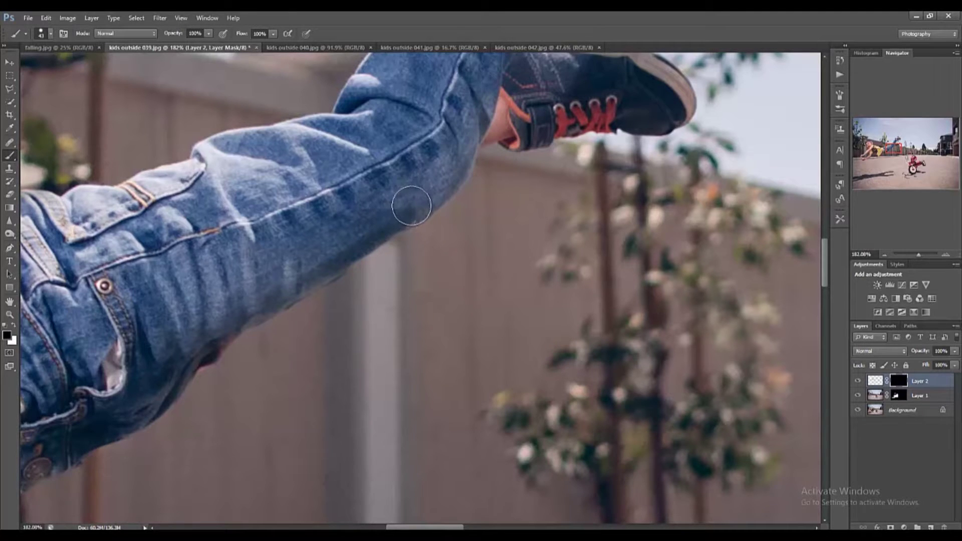
Keep the 43 px soft brush, touch up the jeans patch's mask below the pocket, and inspect the remaining fingertip.
{"action": "right_click", "coordinate": [421, 193]}
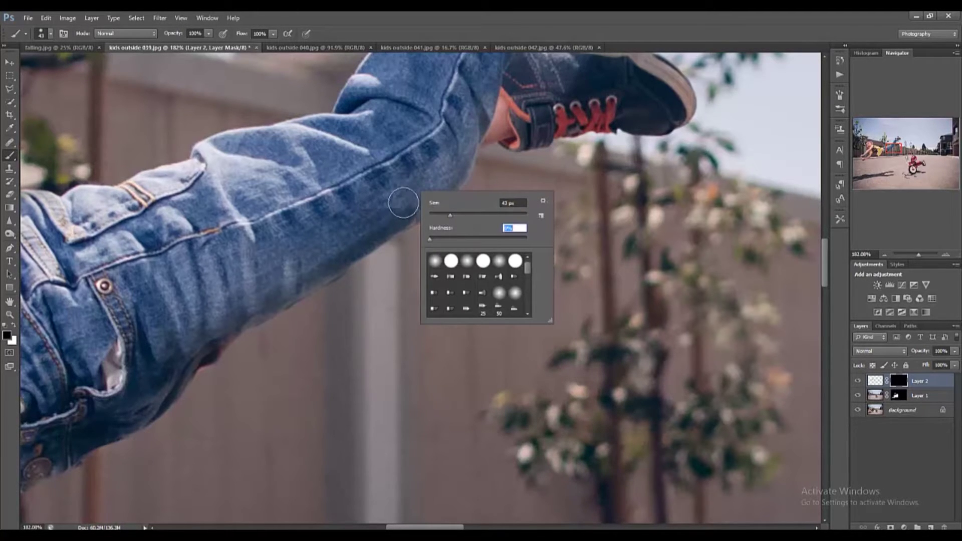
{"action": "key", "text": "Return"}
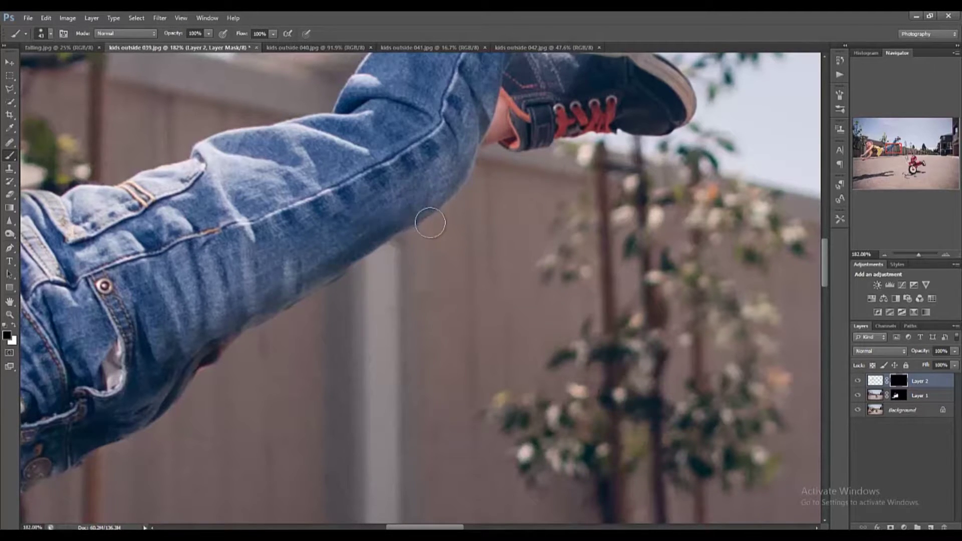
{"action": "key", "text": "alt"}
{"action": "key", "text": "x"}
{"action": "mouse_move", "coordinate": [225, 367]}
{"action": "left_mouse_down"}
{"action": "mouse_move", "coordinate": [261, 370]}
{"action": "mouse_move", "coordinate": [242, 366]}
{"action": "mouse_move", "coordinate": [210, 384]}
{"action": "mouse_move", "coordinate": [234, 367]}
{"action": "left_mouse_up"}
{"action": "key", "text": "x"}
{"action": "scroll", "coordinate": [397, 363], "scroll_direction": "down", "scroll_amount": 5}
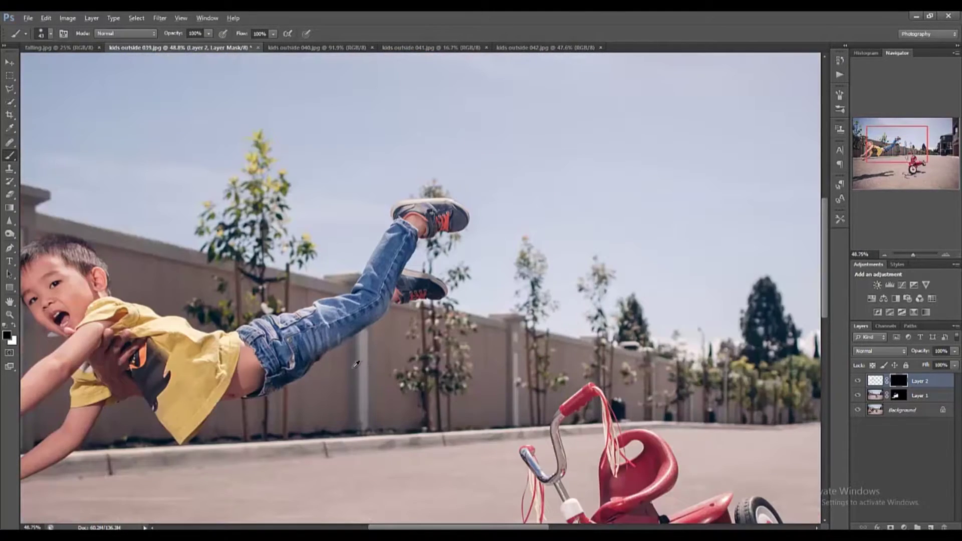
{"action": "scroll", "coordinate": [317, 374], "scroll_direction": "up", "scroll_amount": 7}
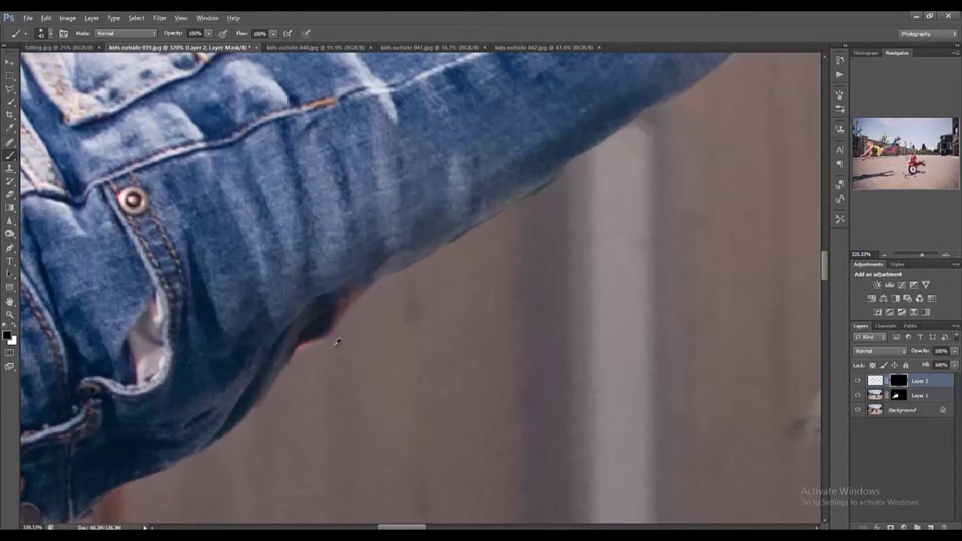
{"action": "scroll", "coordinate": [335, 345], "scroll_direction": "down", "scroll_amount": 2}
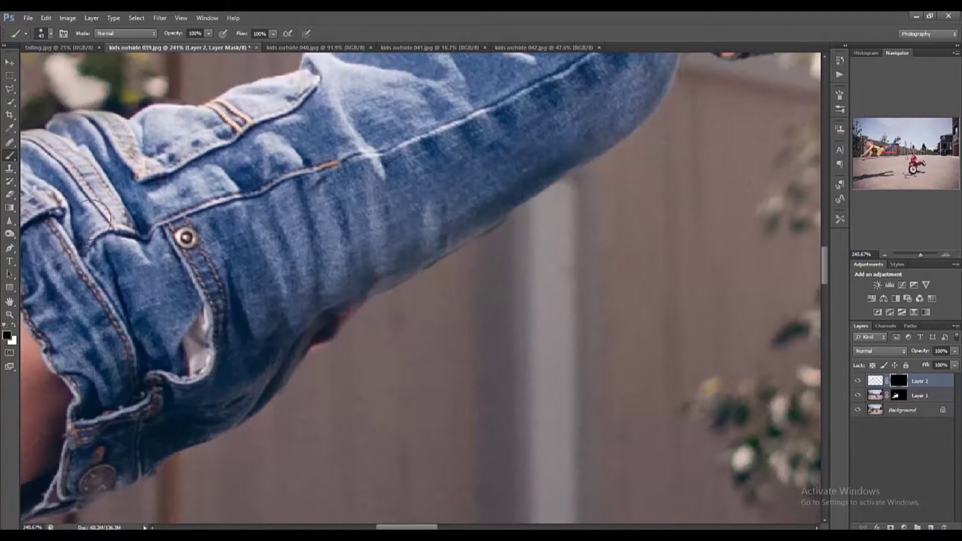
Stamp all visible layers into a new layer and clone fence over the leftover fingers beneath the thigh with a 32 px Clone Stamp.
{"action": "left_click", "coordinate": [10, 169]}
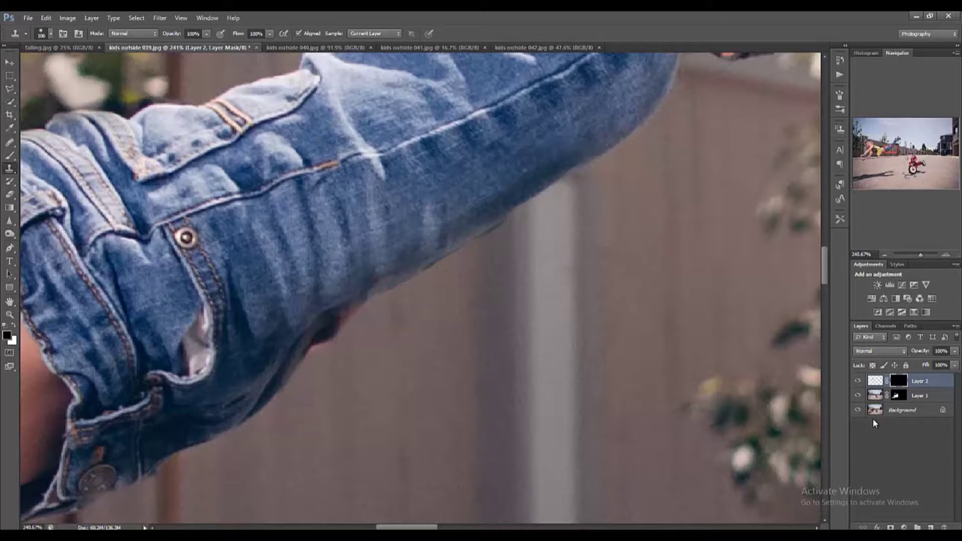
{"action": "key", "text": "ctrl+shift+alt+e"}
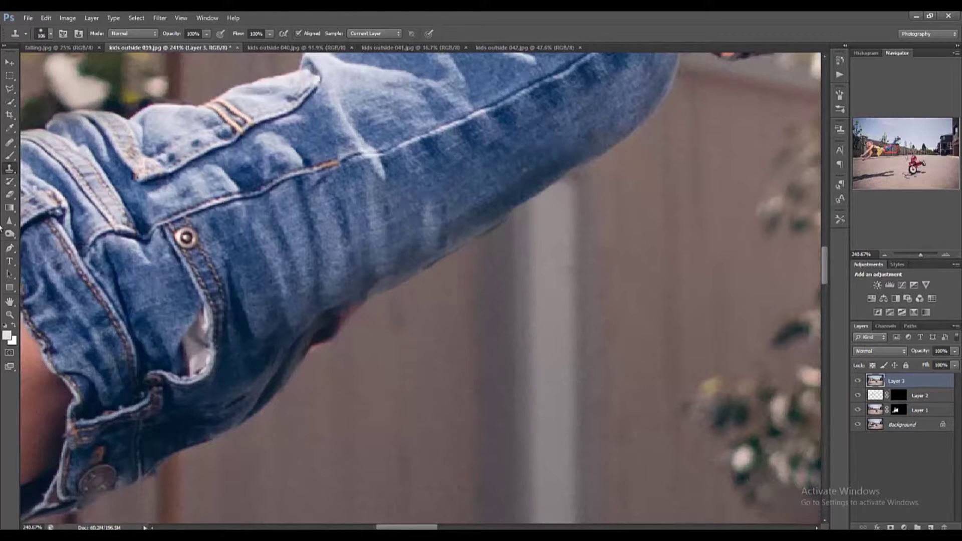
{"action": "right_click", "coordinate": [451, 386]}
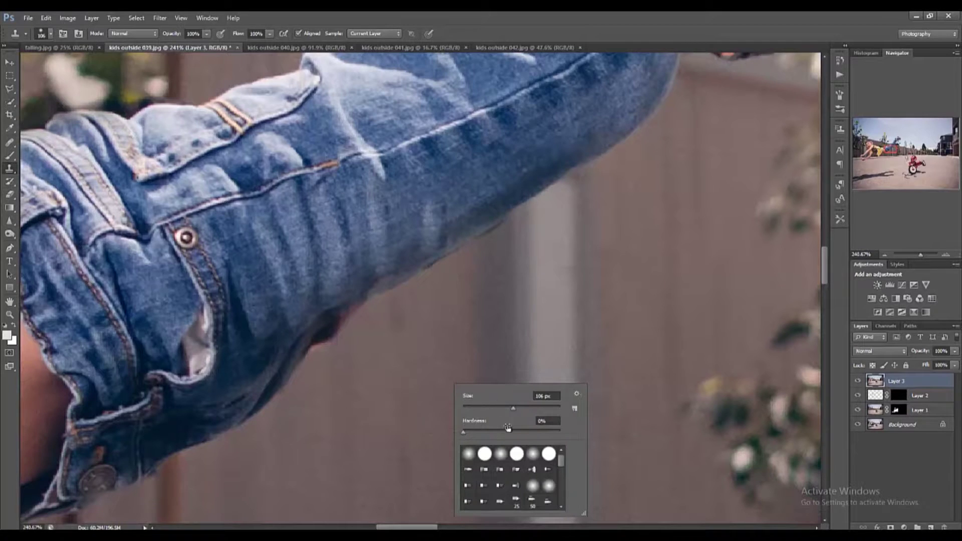
{"action": "left_click_drag", "start_coordinate": [512, 408], "coordinate": [489, 409]}
{"action": "left_click", "coordinate": [397, 351], "text": "alt"}
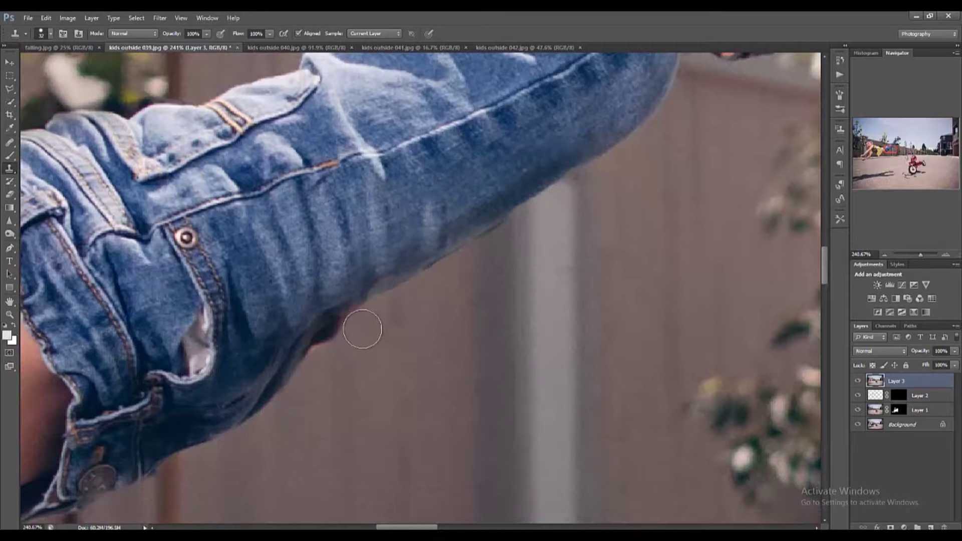
{"action": "left_click", "coordinate": [365, 323]}
{"action": "mouse_move", "coordinate": [365, 322]}
{"action": "left_mouse_down"}
{"action": "mouse_move", "coordinate": [322, 356]}
{"action": "mouse_move", "coordinate": [320, 374]}
{"action": "left_mouse_up"}
{"action": "scroll", "coordinate": [468, 386], "scroll_direction": "down", "scroll_amount": 5}
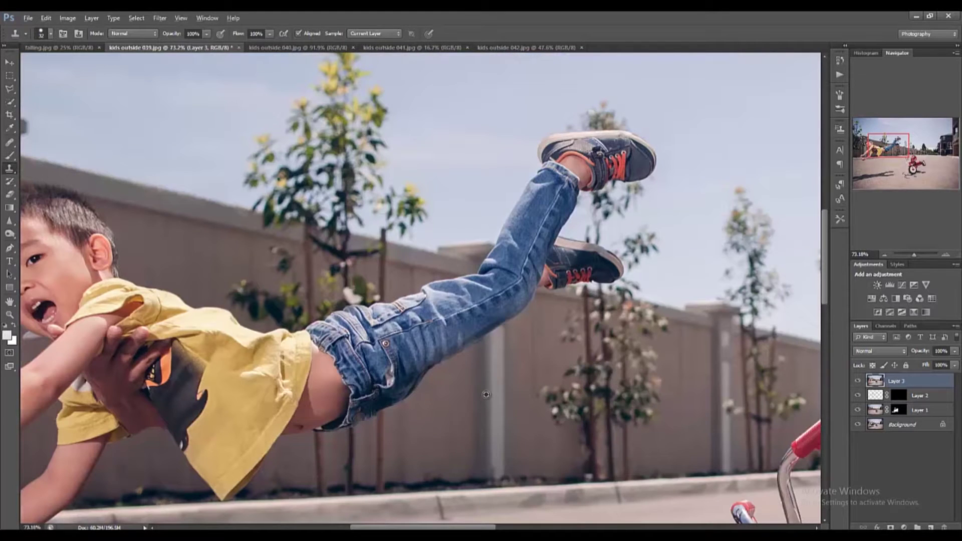
{"action": "scroll", "coordinate": [461, 397], "scroll_direction": "down", "scroll_amount": 2}
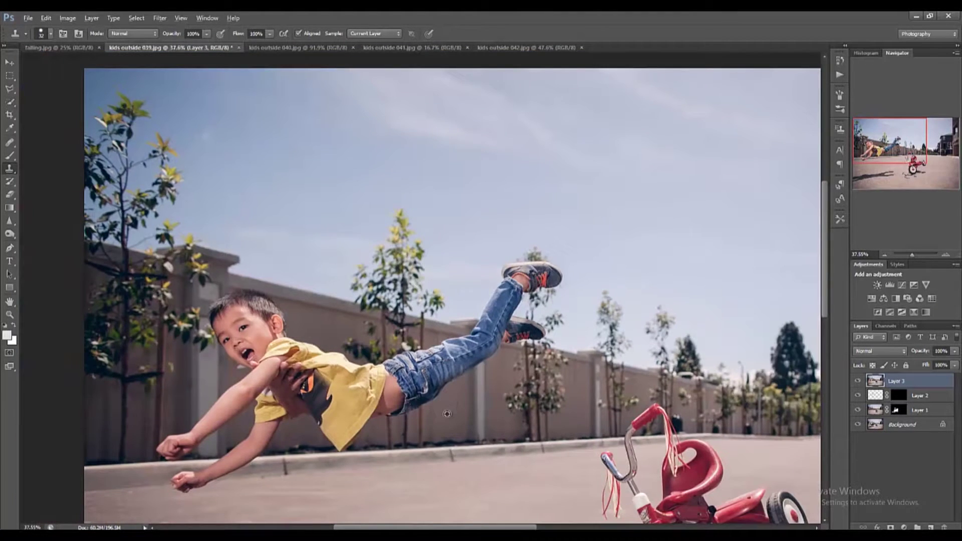
{"action": "scroll", "coordinate": [443, 423], "scroll_direction": "down", "scroll_amount": 1}
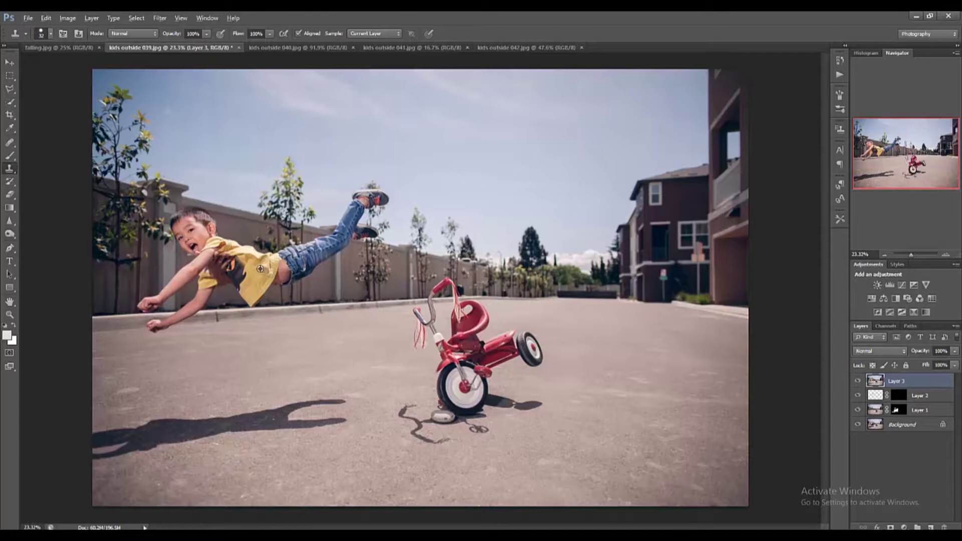
Find a clear view of the shirt print in kids outside 042.jpg and select the shirt's torso area with a rectangular marquee.
{"action": "scroll", "coordinate": [260, 269], "scroll_direction": "up", "scroll_amount": 5}
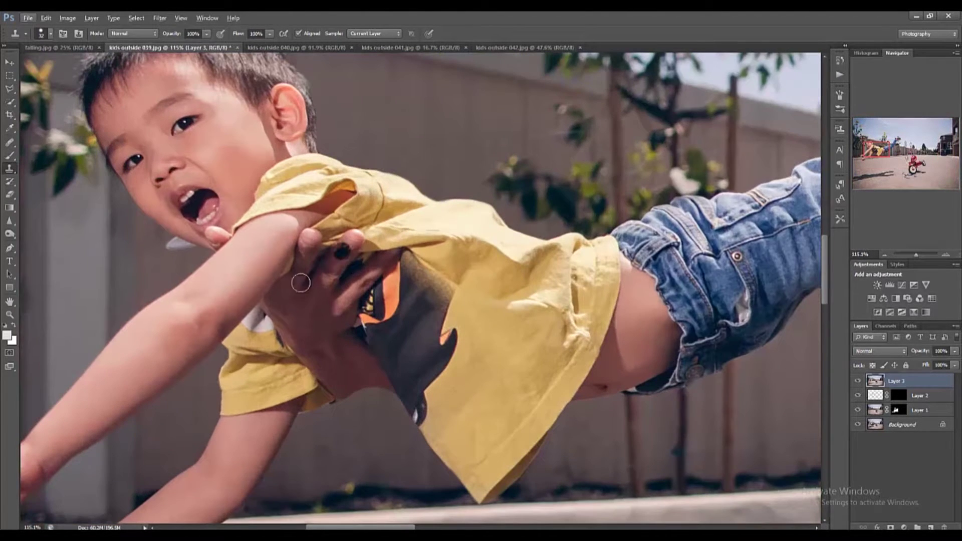
{"action": "left_click", "coordinate": [342, 250]}
{"action": "left_click", "coordinate": [318, 47]}
{"action": "left_click", "coordinate": [398, 49]}
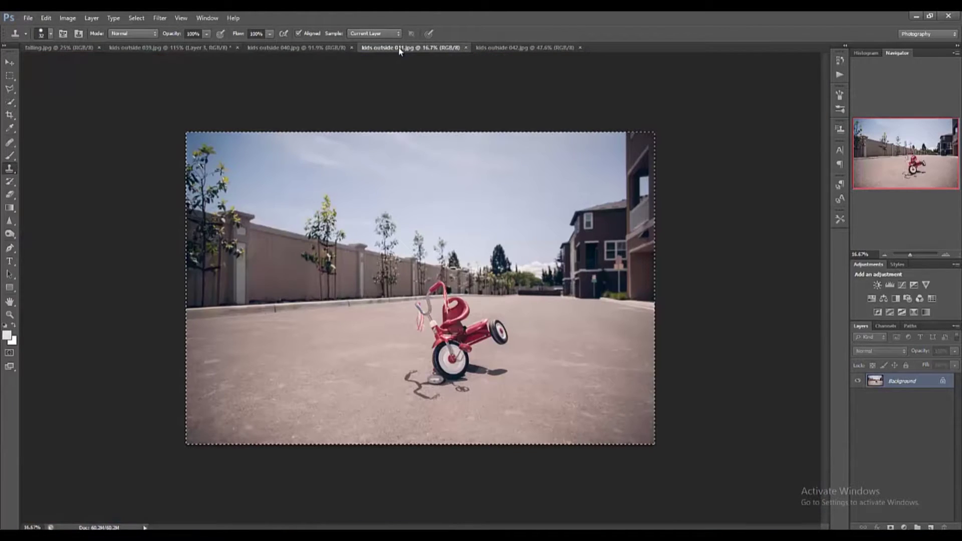
{"action": "left_click", "coordinate": [503, 48]}
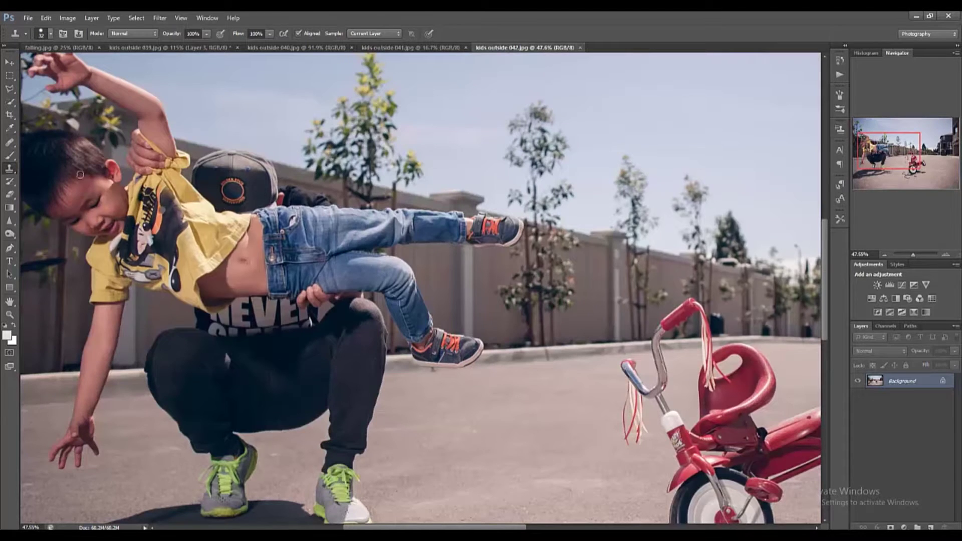
{"action": "left_click", "coordinate": [10, 76]}
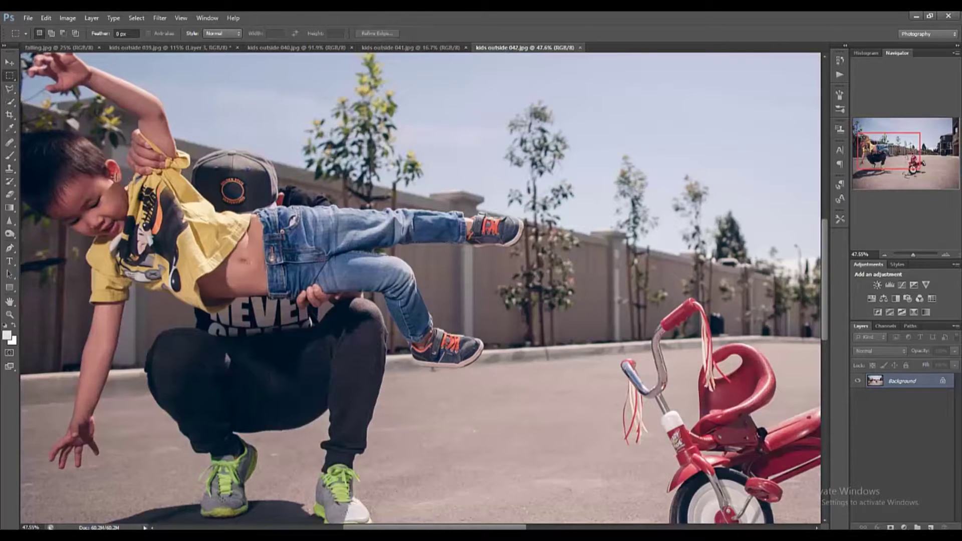
{"action": "left_click_drag", "start_coordinate": [115, 175], "coordinate": [238, 305]}
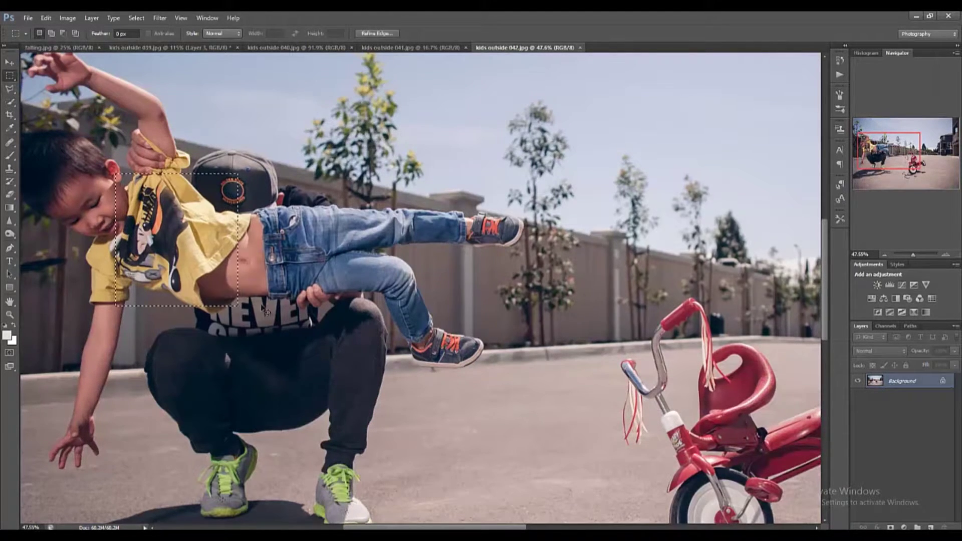
Paste the copied shirt area into kids outside 039.jpg, scale its height to 76.52%, and place it over the adult's hand.
{"action": "left_click", "coordinate": [215, 49]}
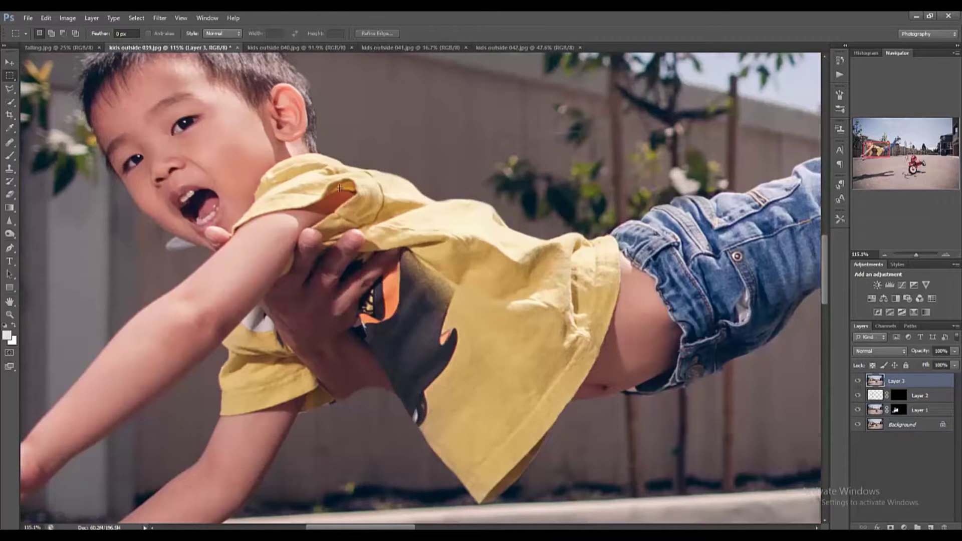
{"action": "key", "text": "ctrl+v"}
{"action": "key", "text": "ctrl+t"}
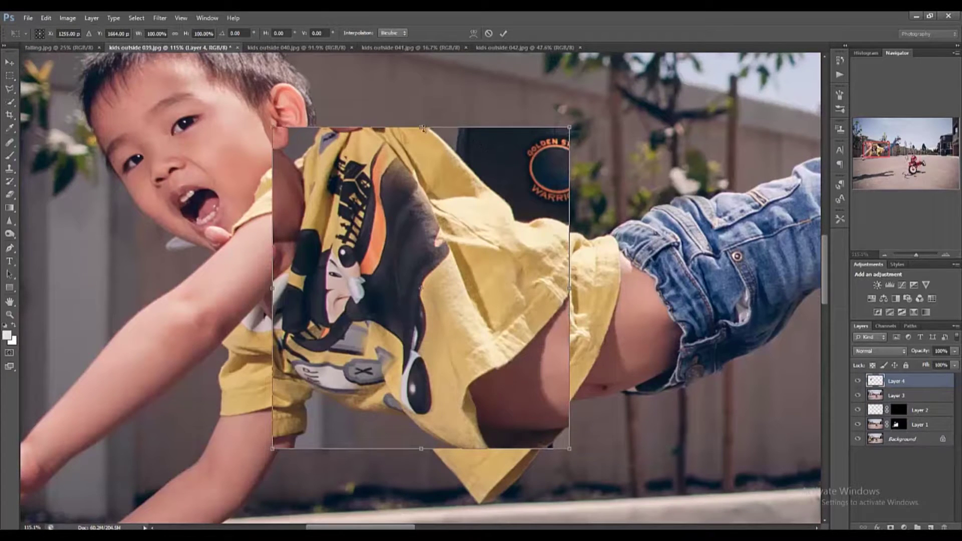
{"action": "left_click_drag", "start_coordinate": [489, 136], "coordinate": [446, 161]}
{"action": "left_click_drag", "start_coordinate": [380, 161], "coordinate": [385, 228]}
{"action": "left_click_drag", "start_coordinate": [476, 248], "coordinate": [463, 219]}
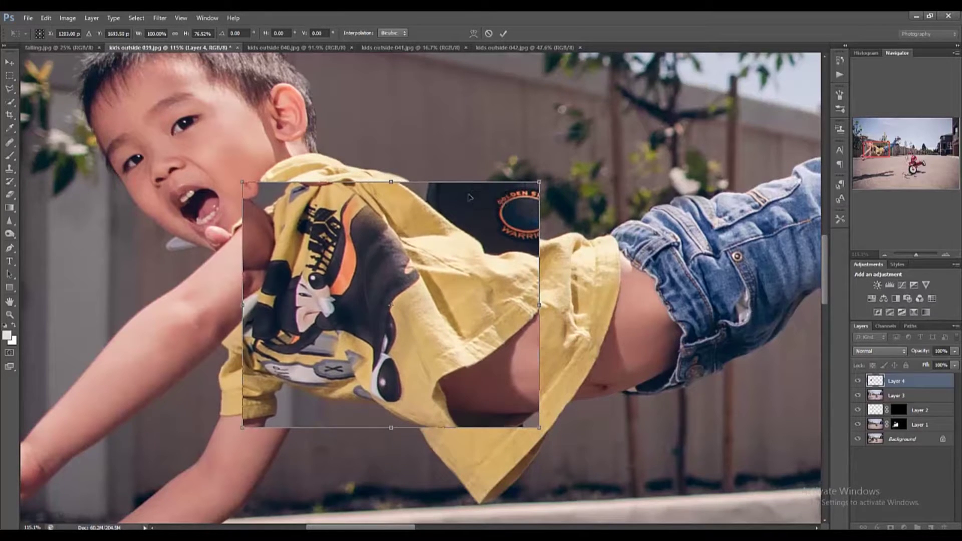
{"action": "left_click", "coordinate": [504, 35]}
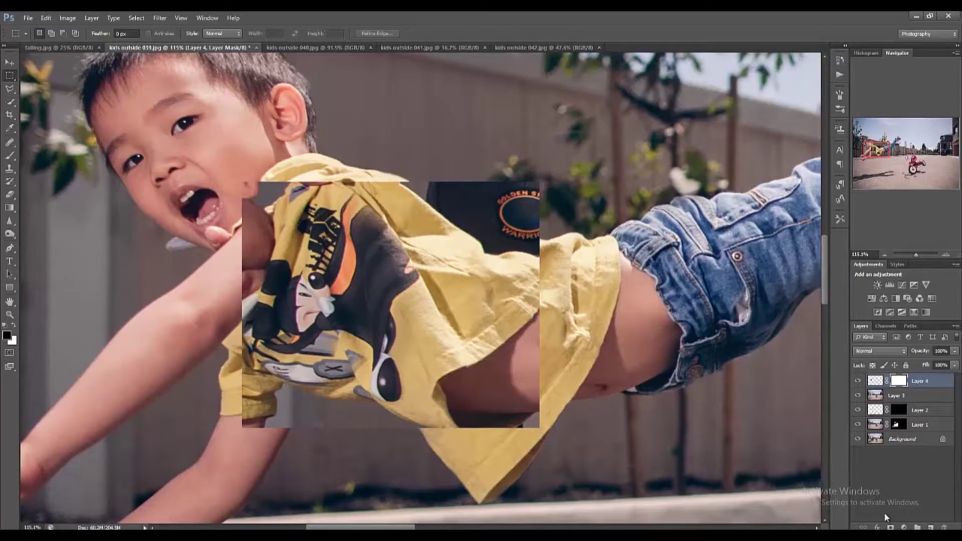
Invert the shirt layer's mask to hide the patch, and paint the print back over the adult's hand with a 92 px soft brush.
{"action": "key", "text": "ctrl+i"}
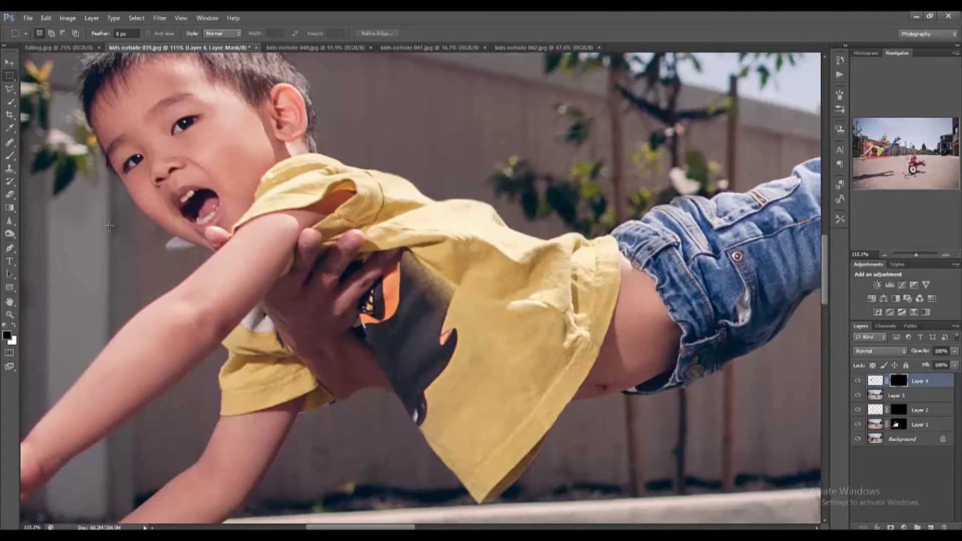
{"action": "left_click", "coordinate": [9, 155]}
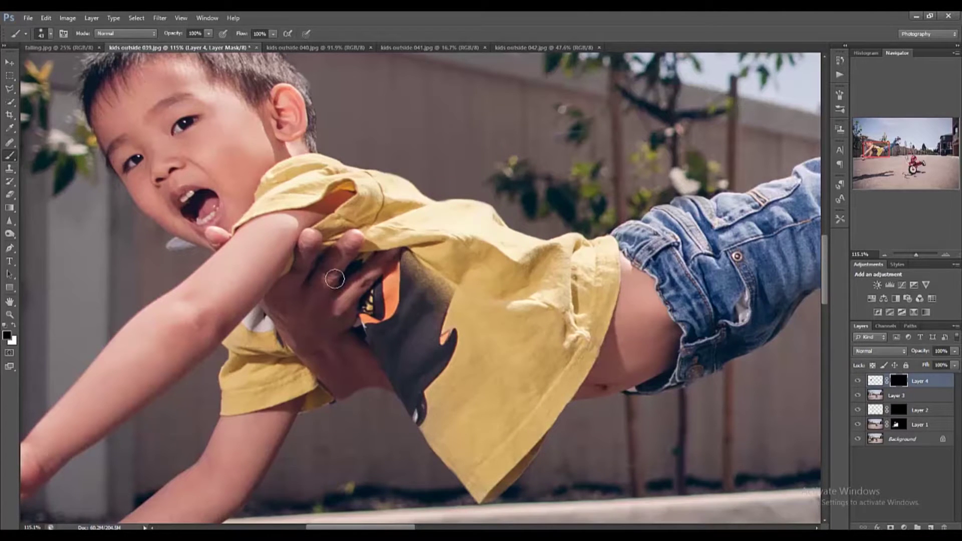
{"action": "right_click", "coordinate": [357, 257]}
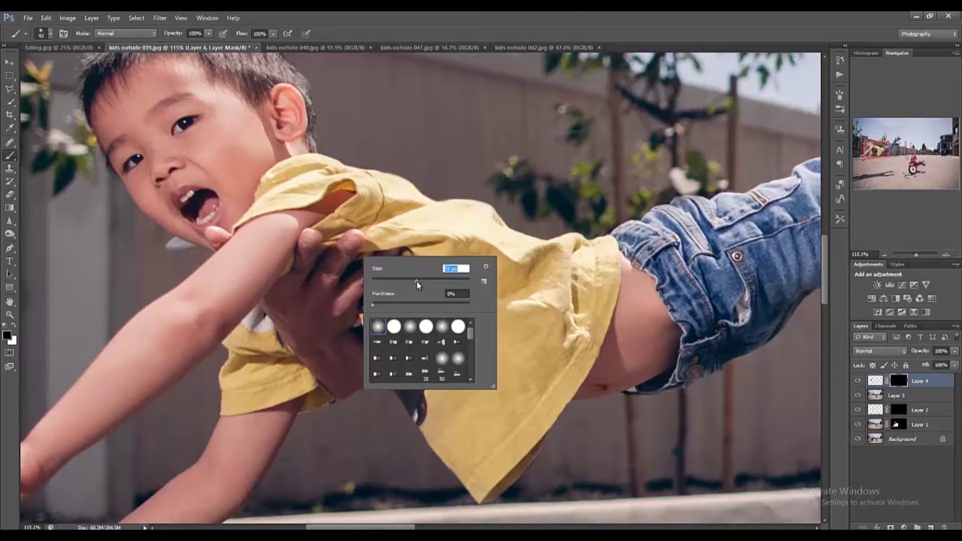
{"action": "left_click", "coordinate": [394, 232]}
{"action": "mouse_move", "coordinate": [367, 281]}
{"action": "left_mouse_down"}
{"action": "mouse_move", "coordinate": [348, 312]}
{"action": "mouse_move", "coordinate": [372, 264]}
{"action": "mouse_move", "coordinate": [340, 334]}
{"action": "mouse_move", "coordinate": [321, 321]}
{"action": "mouse_move", "coordinate": [303, 335]}
{"action": "mouse_move", "coordinate": [298, 311]}
{"action": "left_mouse_up"}
Increase the 92 px brush's hardness and reveal more of the shirt print over the hand, down along the forearm's edge.
{"action": "right_click", "coordinate": [321, 303]}
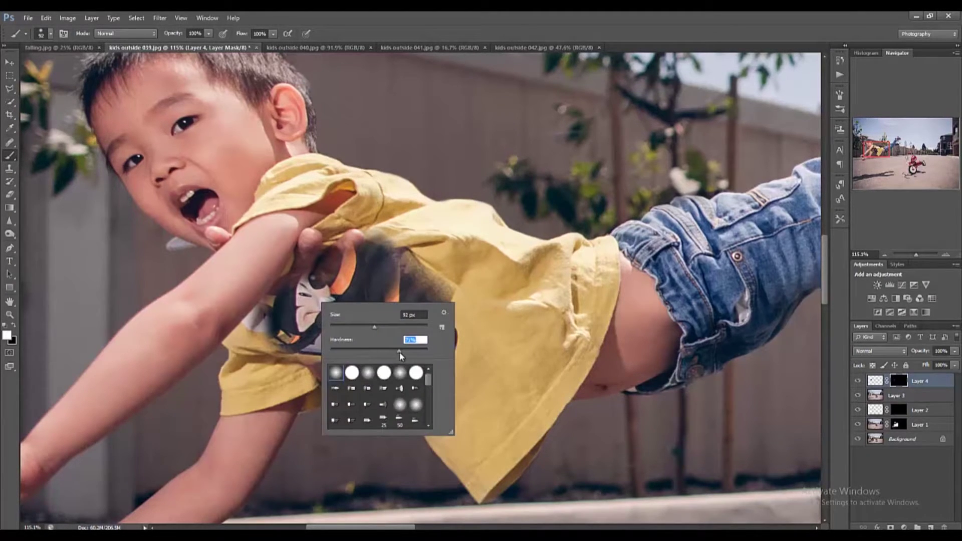
{"action": "left_click", "coordinate": [328, 280]}
{"action": "left_click_drag", "start_coordinate": [329, 279], "coordinate": [323, 302]}
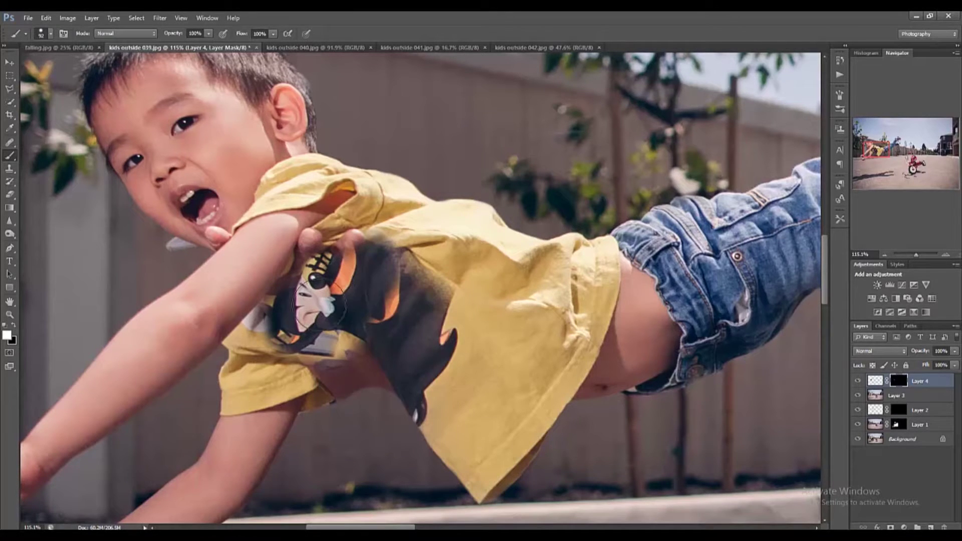
{"action": "right_click", "coordinate": [323, 303]}
{"action": "key", "text": "Return"}
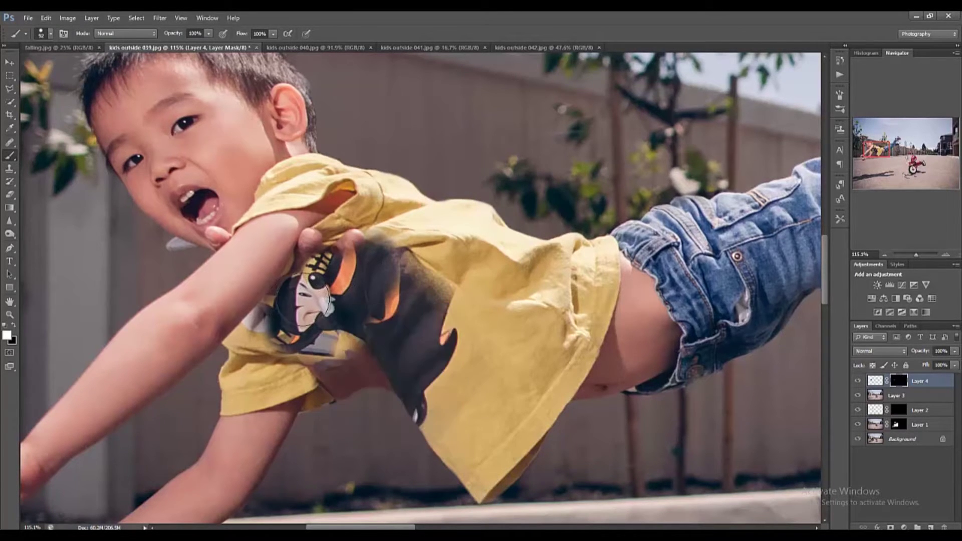
{"action": "scroll", "coordinate": [296, 301], "scroll_direction": "up", "scroll_amount": 5}
{"action": "mouse_move", "coordinate": [365, 211]}
{"action": "left_mouse_down"}
{"action": "mouse_move", "coordinate": [354, 204]}
{"action": "mouse_move", "coordinate": [333, 226]}
{"action": "mouse_move", "coordinate": [314, 282]}
{"action": "mouse_move", "coordinate": [270, 317]}
{"action": "mouse_move", "coordinate": [198, 412]}
{"action": "mouse_move", "coordinate": [204, 333]}
{"action": "left_mouse_up"}
Mask the shirt patch off the forearm and refine the print along the arm's edge with a 22 px brush at 87% hardness.
{"action": "key", "text": "x"}
{"action": "mouse_move", "coordinate": [111, 305]}
{"action": "left_mouse_down"}
{"action": "mouse_move", "coordinate": [142, 256]}
{"action": "mouse_move", "coordinate": [143, 267]}
{"action": "left_mouse_up"}
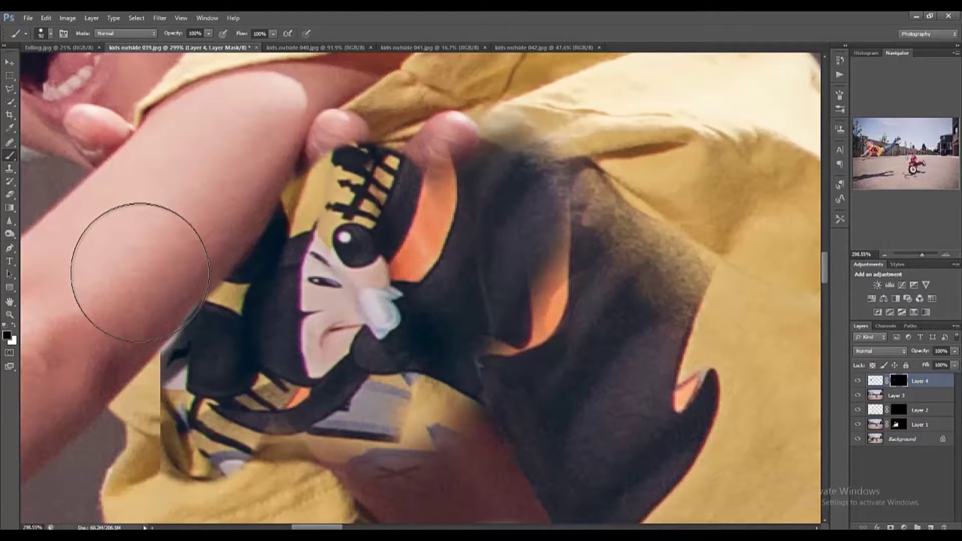
{"action": "key", "text": "x"}
{"action": "mouse_move", "coordinate": [278, 337]}
{"action": "left_mouse_down"}
{"action": "mouse_move", "coordinate": [236, 376]}
{"action": "mouse_move", "coordinate": [284, 375]}
{"action": "left_mouse_up"}
{"action": "right_click", "coordinate": [310, 401]}
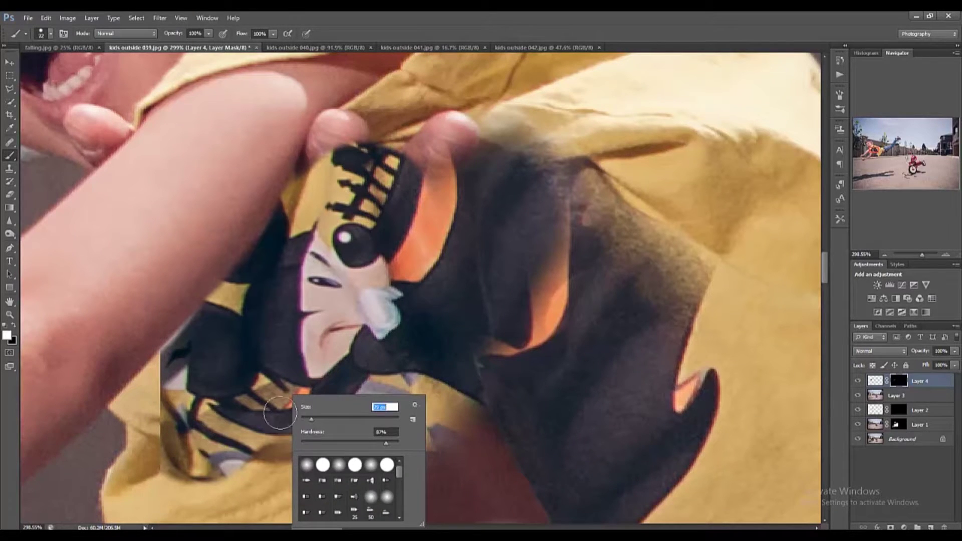
{"action": "key", "text": "Return"}
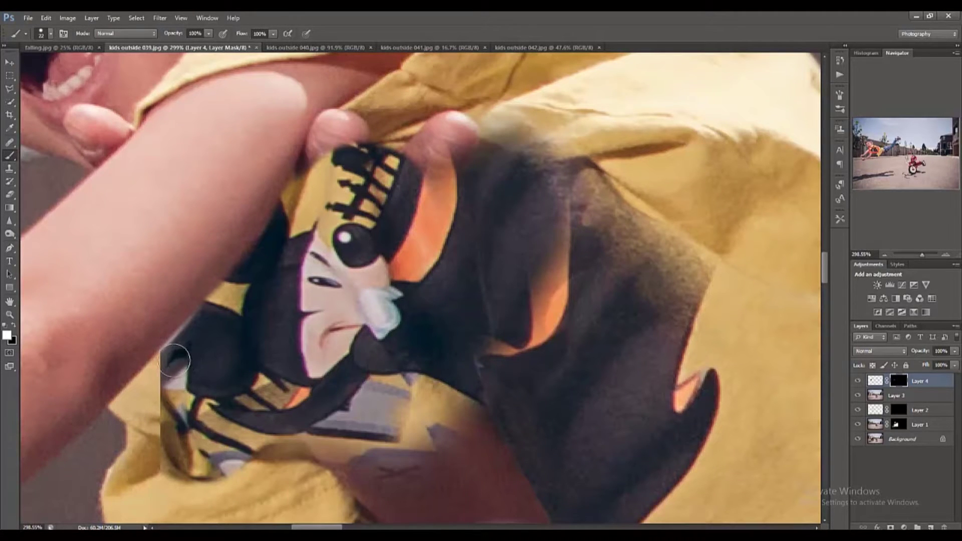
{"action": "mouse_move", "coordinate": [190, 346]}
{"action": "left_mouse_down"}
{"action": "mouse_move", "coordinate": [215, 320]}
{"action": "mouse_move", "coordinate": [165, 366]}
{"action": "mouse_move", "coordinate": [216, 312]}
{"action": "mouse_move", "coordinate": [154, 383]}
{"action": "left_mouse_up"}
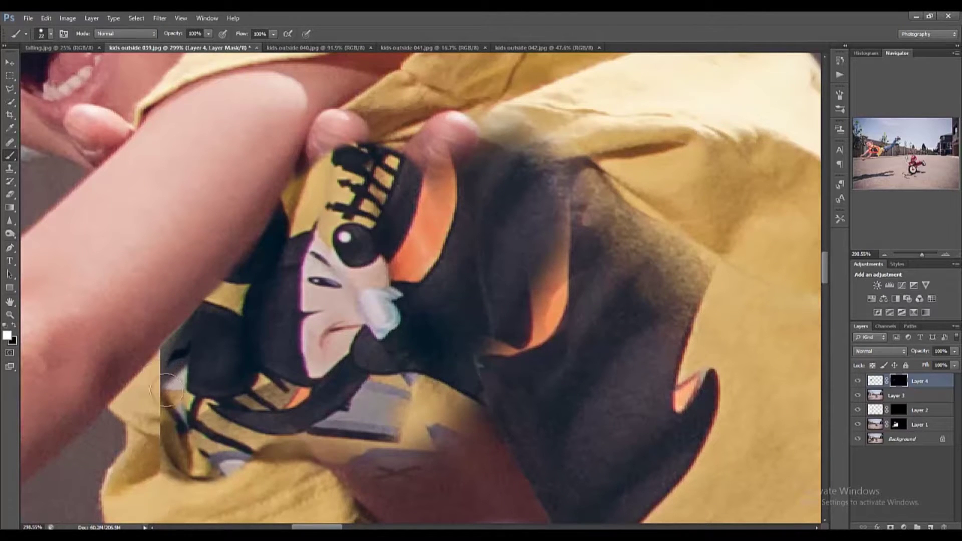
Enlarge the brush to 94 px and mask out the patch over the near sleeve to bring back the original fabric.
{"action": "right_click", "coordinate": [191, 378]}
{"action": "left_click_drag", "start_coordinate": [212, 400], "coordinate": [243, 401]}
{"action": "mouse_move", "coordinate": [178, 419]}
{"action": "left_mouse_down"}
{"action": "mouse_move", "coordinate": [189, 418]}
{"action": "mouse_move", "coordinate": [191, 401]}
{"action": "mouse_move", "coordinate": [193, 419]}
{"action": "mouse_move", "coordinate": [202, 390]}
{"action": "mouse_move", "coordinate": [170, 373]}
{"action": "mouse_move", "coordinate": [172, 386]}
{"action": "mouse_move", "coordinate": [249, 377]}
{"action": "mouse_move", "coordinate": [165, 361]}
{"action": "mouse_move", "coordinate": [193, 376]}
{"action": "mouse_move", "coordinate": [177, 354]}
{"action": "mouse_move", "coordinate": [171, 403]}
{"action": "mouse_move", "coordinate": [226, 419]}
{"action": "mouse_move", "coordinate": [247, 441]}
{"action": "mouse_move", "coordinate": [237, 408]}
{"action": "mouse_move", "coordinate": [284, 401]}
{"action": "mouse_move", "coordinate": [300, 382]}
{"action": "mouse_move", "coordinate": [291, 394]}
{"action": "mouse_move", "coordinate": [387, 415]}
{"action": "left_mouse_up"}
{"action": "key", "text": "x"}
{"action": "key", "text": "x"}
{"action": "key", "text": "x"}
{"action": "key", "text": "x"}
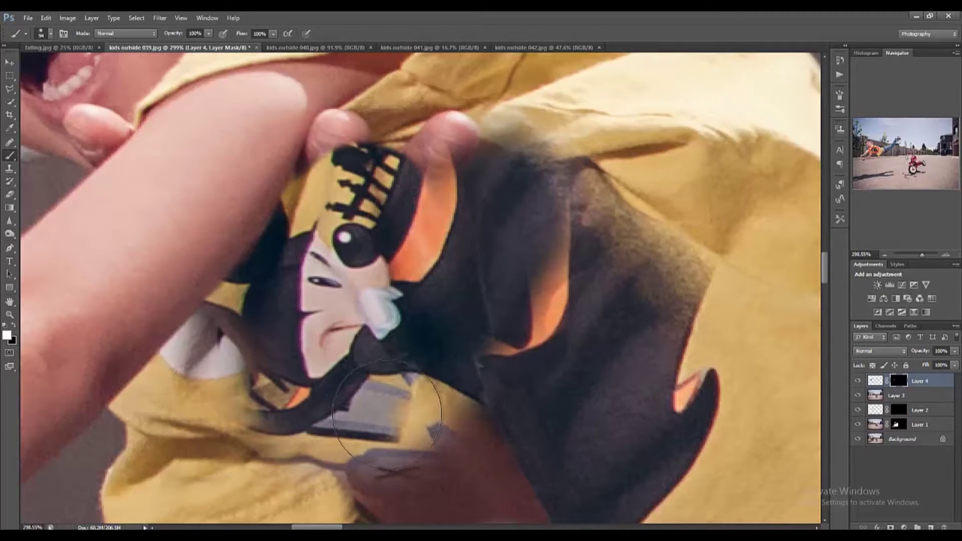
Reveal the lower part of the cartoon print over the adult's wrist with a 94 px brush at 98% hardness.
{"action": "scroll", "coordinate": [396, 408], "scroll_direction": "down", "scroll_amount": 5}
{"action": "mouse_move", "coordinate": [397, 347]}
{"action": "left_mouse_down"}
{"action": "mouse_move", "coordinate": [476, 328]}
{"action": "mouse_move", "coordinate": [608, 355]}
{"action": "left_mouse_up"}
{"action": "right_click", "coordinate": [604, 356]}
{"action": "mouse_move", "coordinate": [661, 402]}
{"action": "left_mouse_down"}
{"action": "mouse_move", "coordinate": [700, 404]}
{"action": "mouse_move", "coordinate": [681, 403]}
{"action": "left_mouse_up"}
{"action": "mouse_move", "coordinate": [461, 357]}
{"action": "left_mouse_down"}
{"action": "mouse_move", "coordinate": [393, 345]}
{"action": "mouse_move", "coordinate": [496, 357]}
{"action": "mouse_move", "coordinate": [626, 401]}
{"action": "left_mouse_up"}
{"action": "mouse_move", "coordinate": [597, 396]}
{"action": "left_mouse_down"}
{"action": "mouse_move", "coordinate": [577, 375]}
{"action": "mouse_move", "coordinate": [662, 438]}
{"action": "mouse_move", "coordinate": [606, 402]}
{"action": "left_mouse_up"}
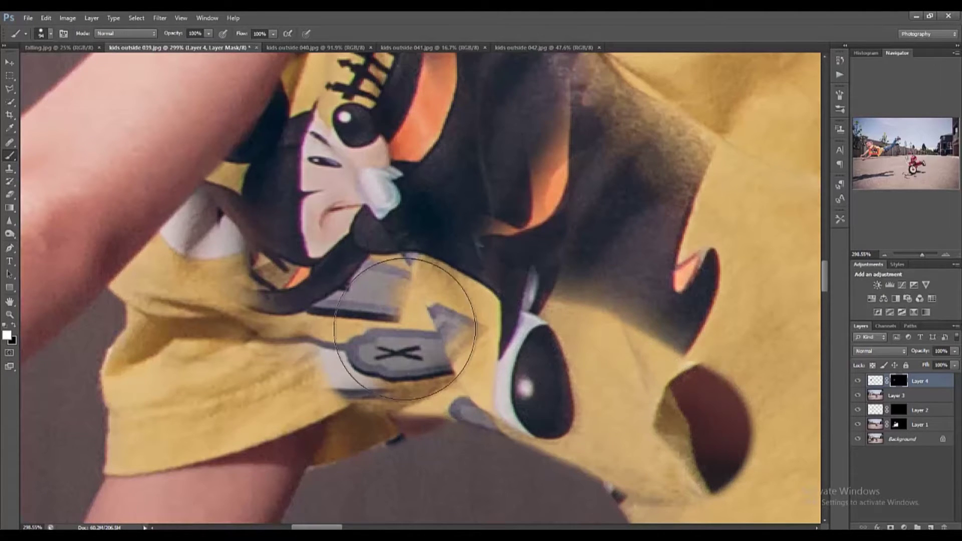
{"action": "right_click", "coordinate": [591, 370]}
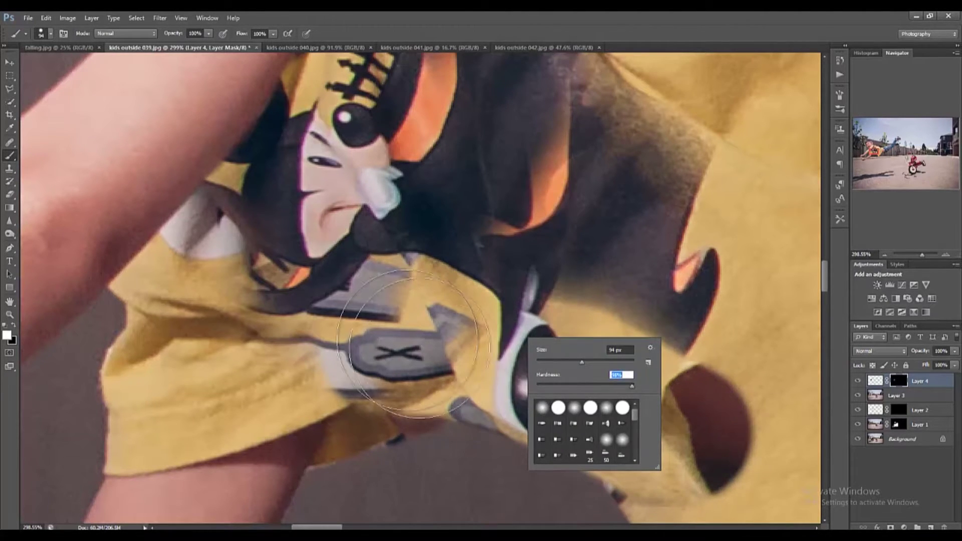
{"action": "key", "text": "Return"}
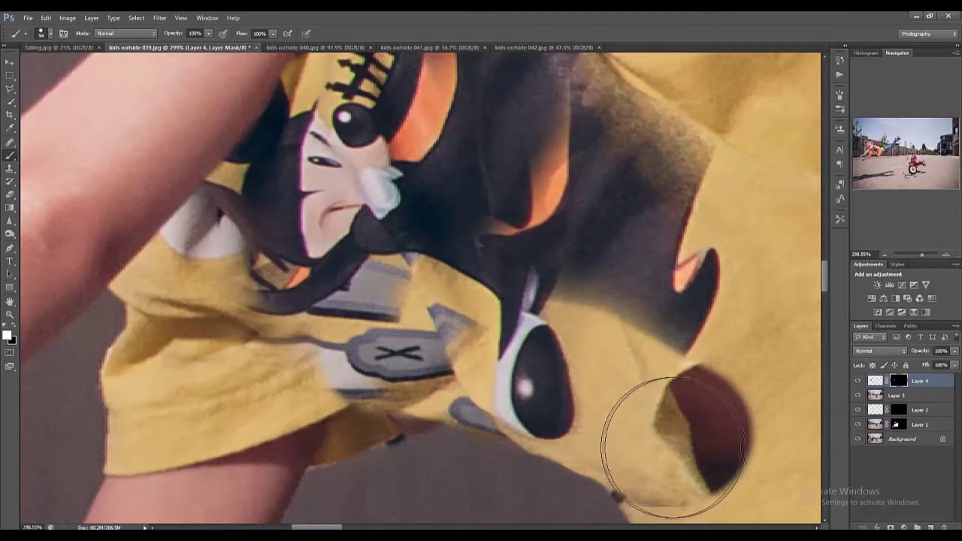
Set the brush to 152 px with soft edges and paint the patch over the remaining dark hole in the shirt front.
{"action": "scroll", "coordinate": [651, 431], "scroll_direction": "down", "scroll_amount": 8}
{"action": "right_click", "coordinate": [754, 418]}
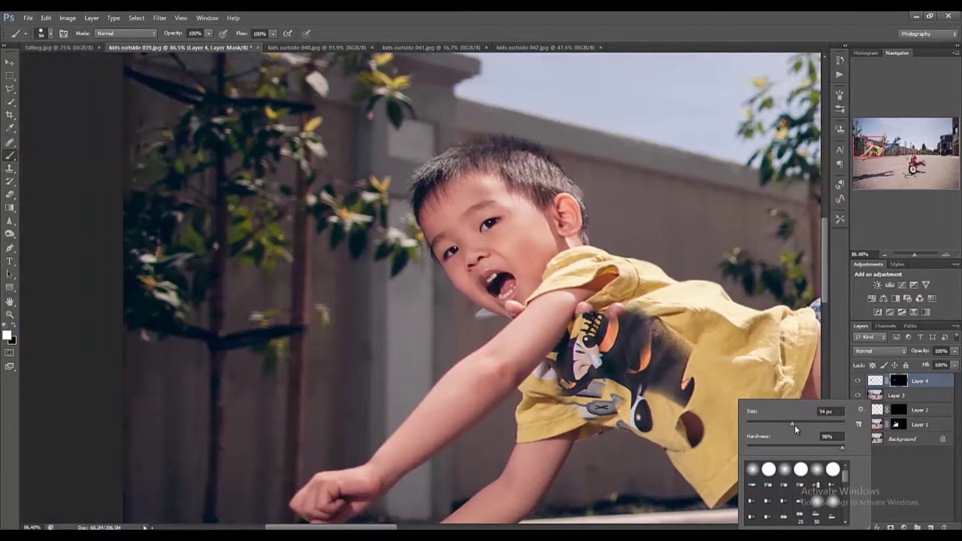
{"action": "left_click_drag", "start_coordinate": [802, 447], "coordinate": [747, 440]}
{"action": "key", "text": "shift+Tab"}
{"action": "type", "text": "152"}
{"action": "key", "text": "Return"}
{"action": "mouse_move", "coordinate": [707, 395]}
{"action": "left_mouse_down"}
{"action": "mouse_move", "coordinate": [698, 442]}
{"action": "mouse_move", "coordinate": [721, 434]}
{"action": "mouse_move", "coordinate": [733, 405]}
{"action": "mouse_move", "coordinate": [724, 427]}
{"action": "mouse_move", "coordinate": [720, 412]}
{"action": "mouse_move", "coordinate": [736, 410]}
{"action": "mouse_move", "coordinate": [717, 417]}
{"action": "mouse_move", "coordinate": [709, 435]}
{"action": "mouse_move", "coordinate": [698, 430]}
{"action": "mouse_move", "coordinate": [724, 409]}
{"action": "mouse_move", "coordinate": [726, 390]}
{"action": "mouse_move", "coordinate": [703, 352]}
{"action": "mouse_move", "coordinate": [669, 330]}
{"action": "left_mouse_up"}
Set a harder 80 px brush and rework the mask along the top of the print to cover the fingertips beneath the sleeve.
{"action": "key", "text": "x"}
{"action": "scroll", "coordinate": [634, 303], "scroll_direction": "up", "scroll_amount": 5}
{"action": "scroll", "coordinate": [634, 303], "scroll_direction": "up", "scroll_amount": 3}
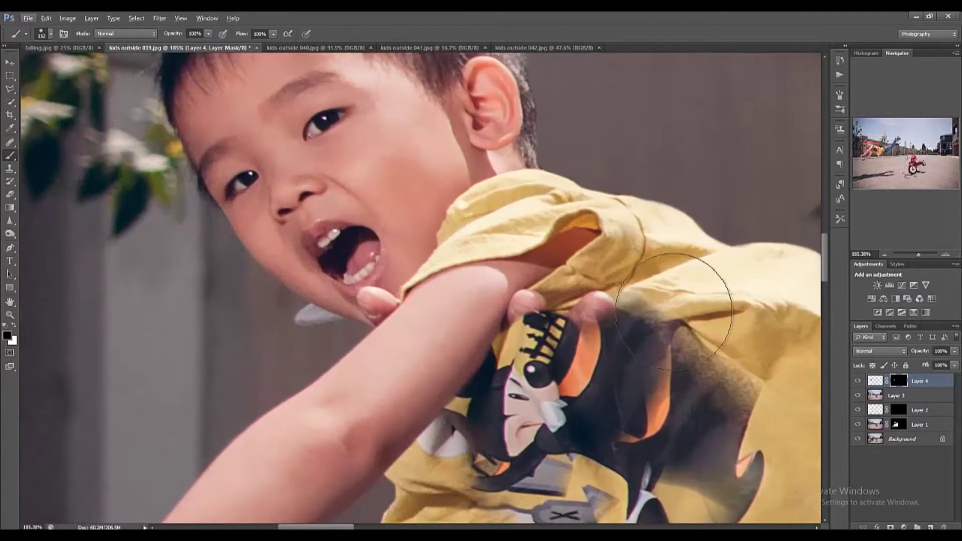
{"action": "right_click", "coordinate": [684, 316]}
{"action": "mouse_move", "coordinate": [743, 341]}
{"action": "left_mouse_down"}
{"action": "mouse_move", "coordinate": [732, 342]}
{"action": "mouse_move", "coordinate": [749, 361]}
{"action": "mouse_move", "coordinate": [779, 362]}
{"action": "left_mouse_up"}
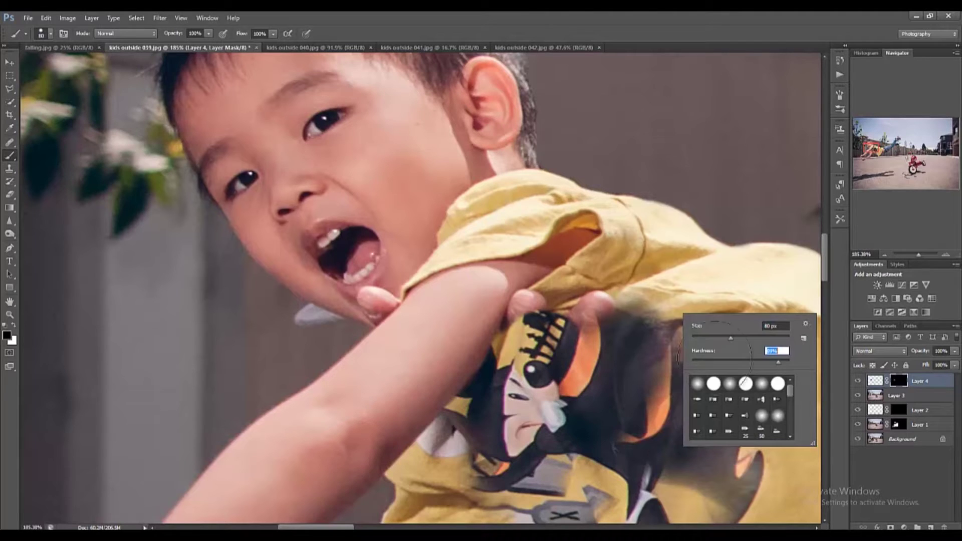
{"action": "left_click", "coordinate": [699, 291]}
{"action": "mouse_move", "coordinate": [700, 291]}
{"action": "left_mouse_down"}
{"action": "mouse_move", "coordinate": [656, 288]}
{"action": "mouse_move", "coordinate": [624, 306]}
{"action": "mouse_move", "coordinate": [709, 301]}
{"action": "mouse_move", "coordinate": [544, 313]}
{"action": "mouse_move", "coordinate": [526, 324]}
{"action": "mouse_move", "coordinate": [538, 316]}
{"action": "left_mouse_up"}
Alternate hiding and revealing on the mask to refine the print's upper edge along the shirt folds.
{"action": "key", "text": "x"}
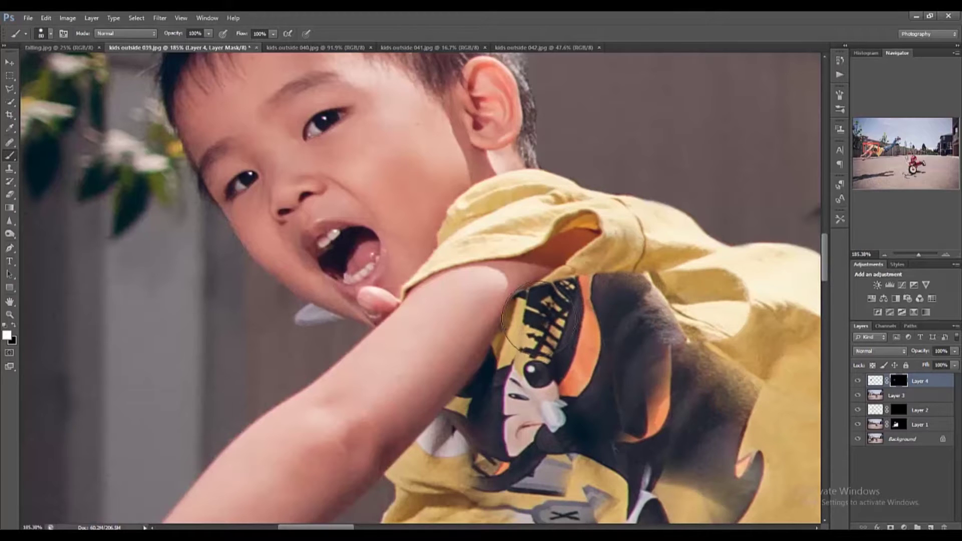
{"action": "key", "text": "x"}
{"action": "mouse_move", "coordinate": [699, 283]}
{"action": "left_mouse_down"}
{"action": "mouse_move", "coordinate": [599, 273]}
{"action": "mouse_move", "coordinate": [614, 274]}
{"action": "left_mouse_up"}
{"action": "key", "text": "x"}
{"action": "mouse_move", "coordinate": [576, 317]}
{"action": "left_mouse_down"}
{"action": "mouse_move", "coordinate": [662, 361]}
{"action": "mouse_move", "coordinate": [774, 388]}
{"action": "left_mouse_up"}
{"action": "key", "text": "x"}
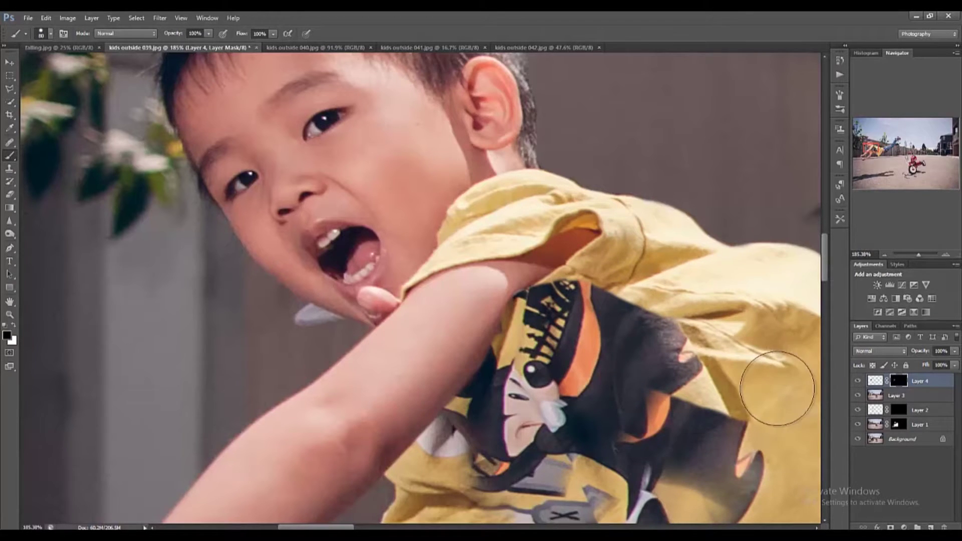
Examine the blended shirt patch and the area around the chin from full figure to close-up.
{"action": "scroll", "coordinate": [777, 388], "scroll_direction": "down", "scroll_amount": 3}
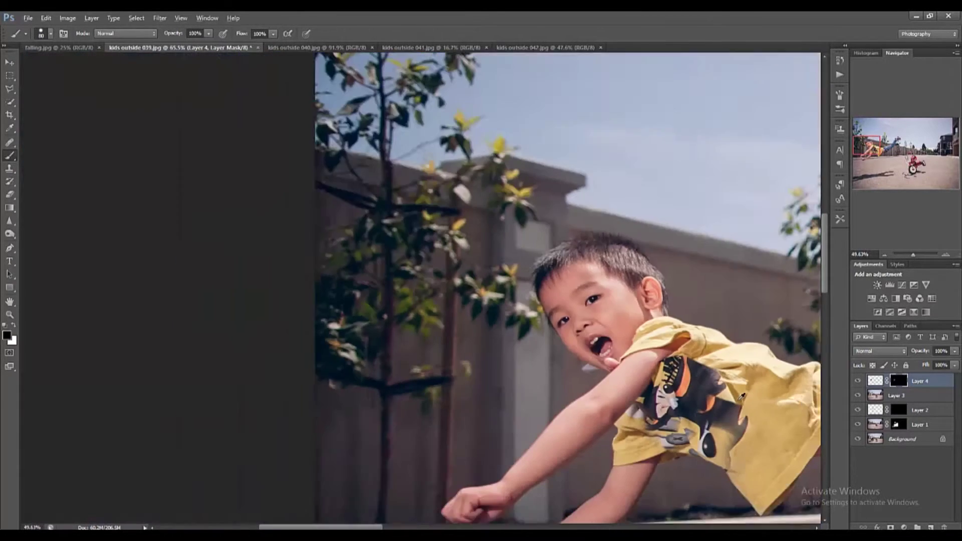
{"action": "scroll", "coordinate": [700, 360], "scroll_direction": "up", "scroll_amount": 3}
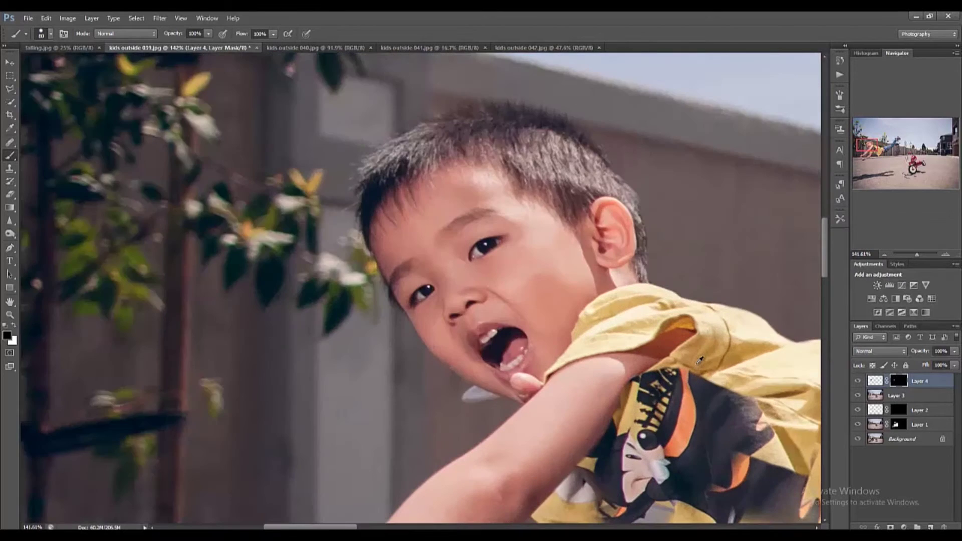
{"action": "scroll", "coordinate": [727, 375], "scroll_direction": "down", "scroll_amount": 3}
{"action": "key", "text": "alt"}
{"action": "scroll", "coordinate": [734, 393], "scroll_direction": "up", "scroll_amount": 2}
{"action": "scroll", "coordinate": [767, 496], "scroll_direction": "down", "scroll_amount": 3}
{"action": "scroll", "coordinate": [769, 497], "scroll_direction": "down", "scroll_amount": 1}
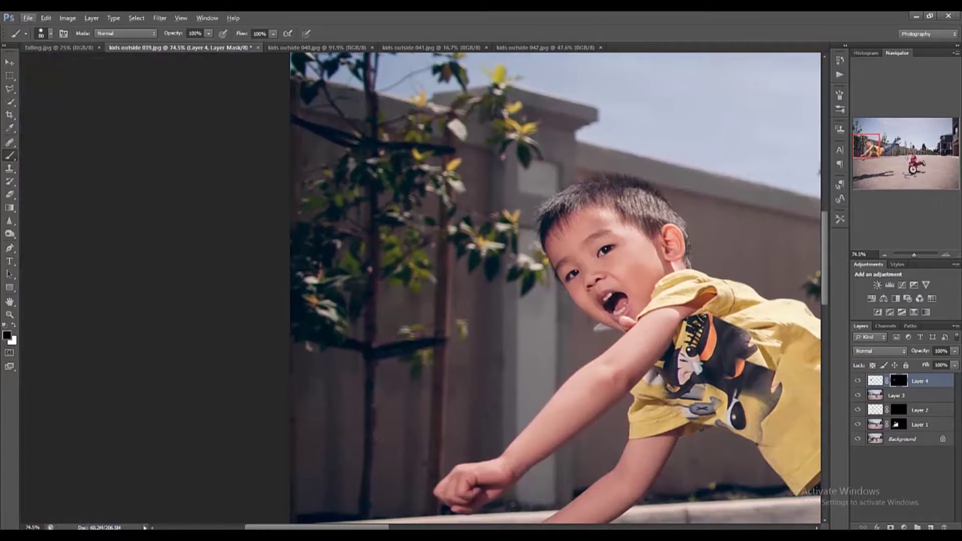
{"action": "scroll", "coordinate": [551, 288], "scroll_direction": "right", "scroll_amount": 1}
{"action": "scroll", "coordinate": [713, 401], "scroll_direction": "right", "scroll_amount": 5}
{"action": "scroll", "coordinate": [713, 400], "scroll_direction": "left", "scroll_amount": 2}
{"action": "scroll", "coordinate": [713, 400], "scroll_direction": "up", "scroll_amount": 4}
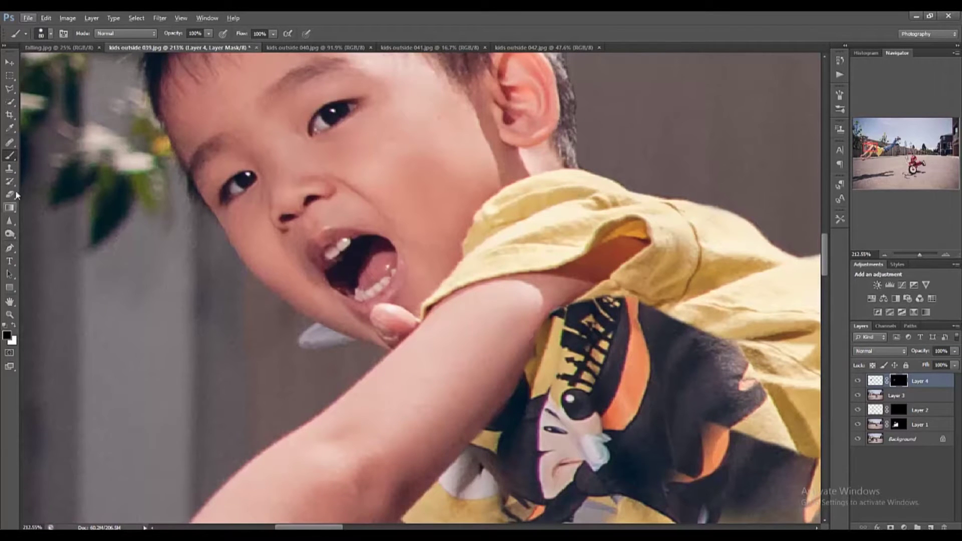
{"action": "left_click", "coordinate": [8, 103]}
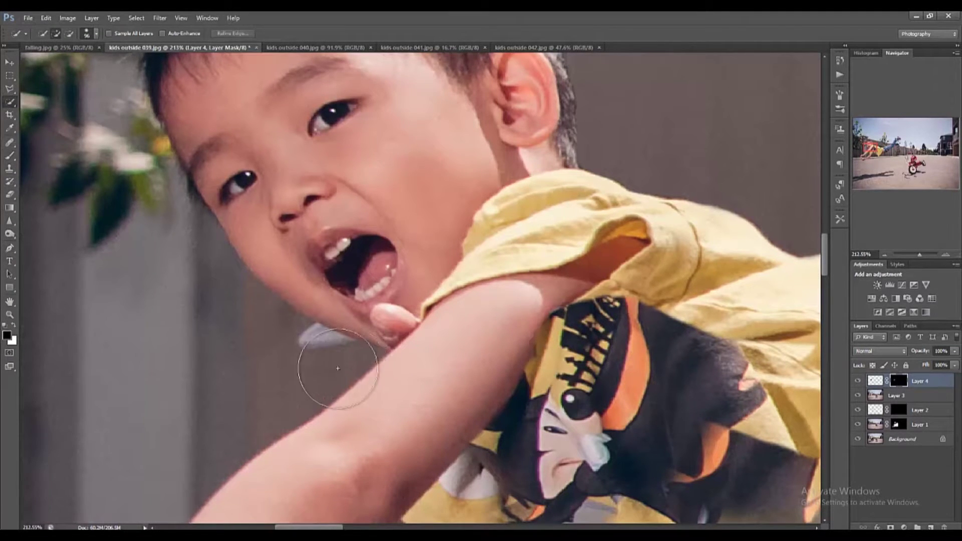
{"action": "left_click", "coordinate": [874, 398]}
{"action": "mouse_move", "coordinate": [376, 365]}
{"action": "left_mouse_down"}
{"action": "mouse_move", "coordinate": [279, 354]}
{"action": "mouse_move", "coordinate": [303, 365]}
{"action": "mouse_move", "coordinate": [290, 369]}
{"action": "mouse_move", "coordinate": [393, 293]}
{"action": "mouse_move", "coordinate": [326, 286]}
{"action": "left_mouse_up"}
{"action": "mouse_move", "coordinate": [322, 361]}
{"action": "left_mouse_down", "text": "alt"}
{"action": "mouse_move", "coordinate": [296, 354]}
{"action": "mouse_move", "coordinate": [333, 383]}
{"action": "mouse_move", "coordinate": [316, 340]}
{"action": "mouse_move", "coordinate": [346, 294]}
{"action": "left_mouse_up", "text": "alt"}
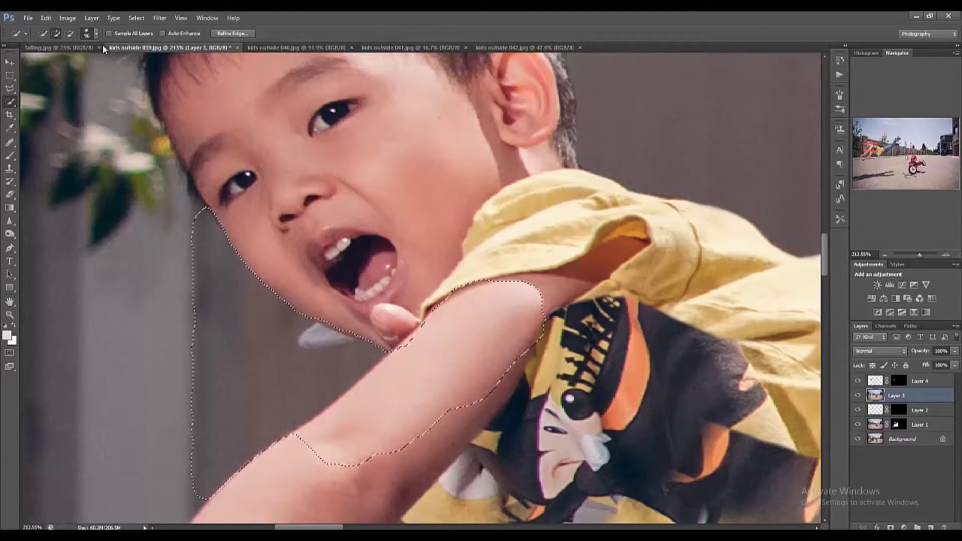
{"action": "left_click", "coordinate": [96, 33]}
{"action": "left_click_drag", "start_coordinate": [44, 58], "coordinate": [51, 61]}
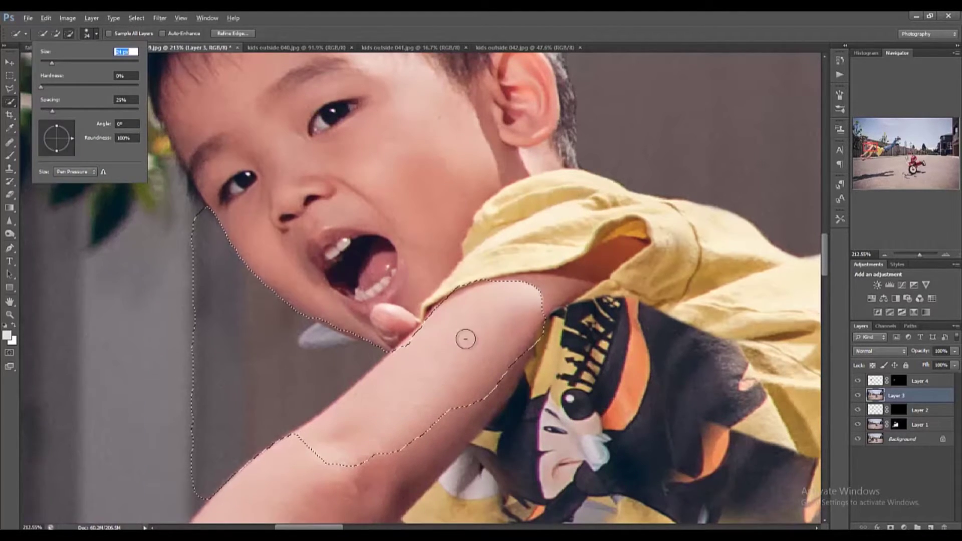
{"action": "left_click", "coordinate": [356, 318]}
{"action": "mouse_move", "coordinate": [355, 318]}
{"action": "left_mouse_down"}
{"action": "mouse_move", "coordinate": [335, 347]}
{"action": "mouse_move", "coordinate": [225, 291]}
{"action": "left_mouse_up"}
{"action": "key", "text": "ctrl+d"}
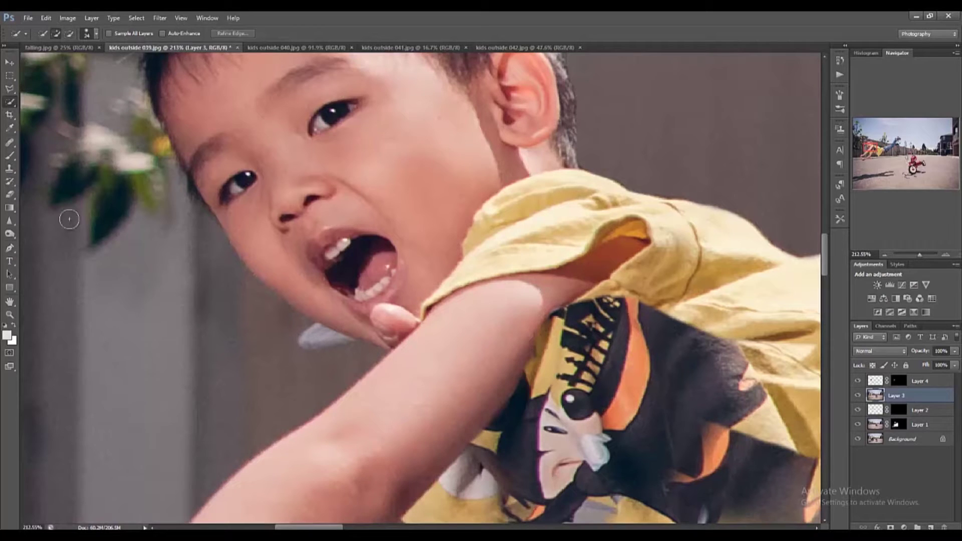
Lasso the fence area beneath the chin on Layer 3 and clone fence over the grey leftover inside the selection.
{"action": "left_click", "coordinate": [10, 92]}
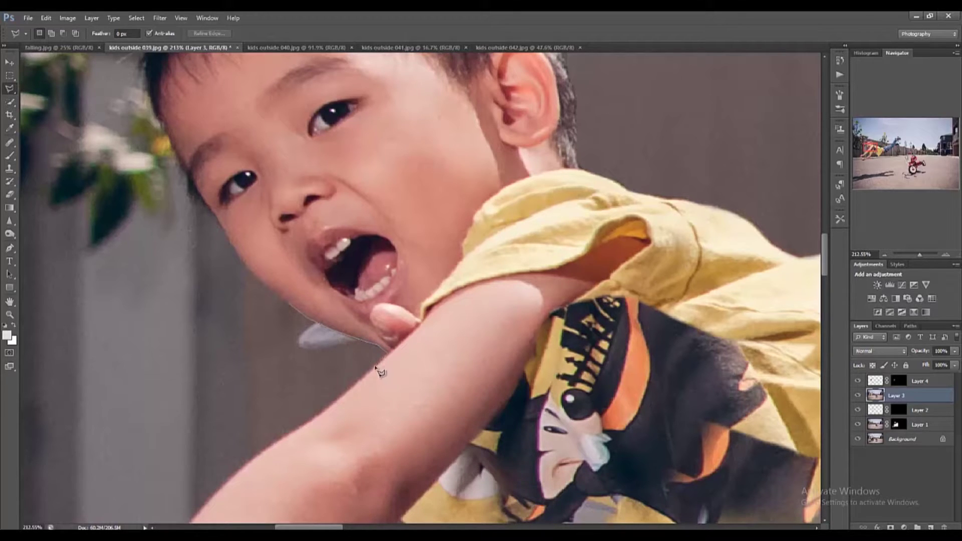
{"action": "left_click", "coordinate": [290, 304]}
{"action": "left_click", "coordinate": [9, 169]}
{"action": "left_click", "coordinate": [283, 348], "text": "alt"}
{"action": "mouse_move", "coordinate": [290, 328]}
{"action": "left_mouse_down"}
{"action": "mouse_move", "coordinate": [275, 344]}
{"action": "mouse_move", "coordinate": [305, 339]}
{"action": "mouse_move", "coordinate": [313, 348]}
{"action": "mouse_move", "coordinate": [325, 335]}
{"action": "mouse_move", "coordinate": [318, 339]}
{"action": "mouse_move", "coordinate": [343, 342]}
{"action": "left_mouse_up"}
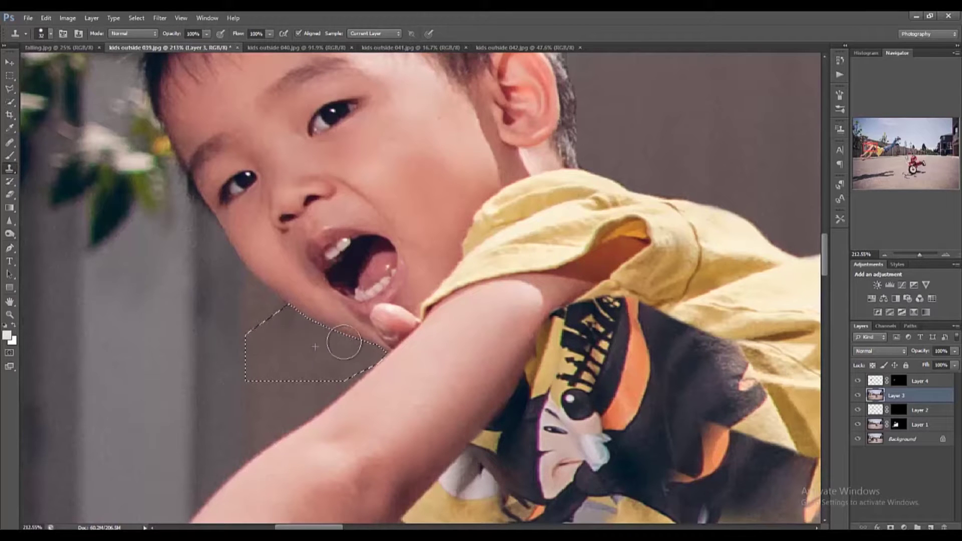
Outline the leftover finger between the mouth, sleeve and arm with a polygonal lasso selection, following the jaw edge.
{"action": "scroll", "coordinate": [417, 293], "scroll_direction": "up", "scroll_amount": 3}
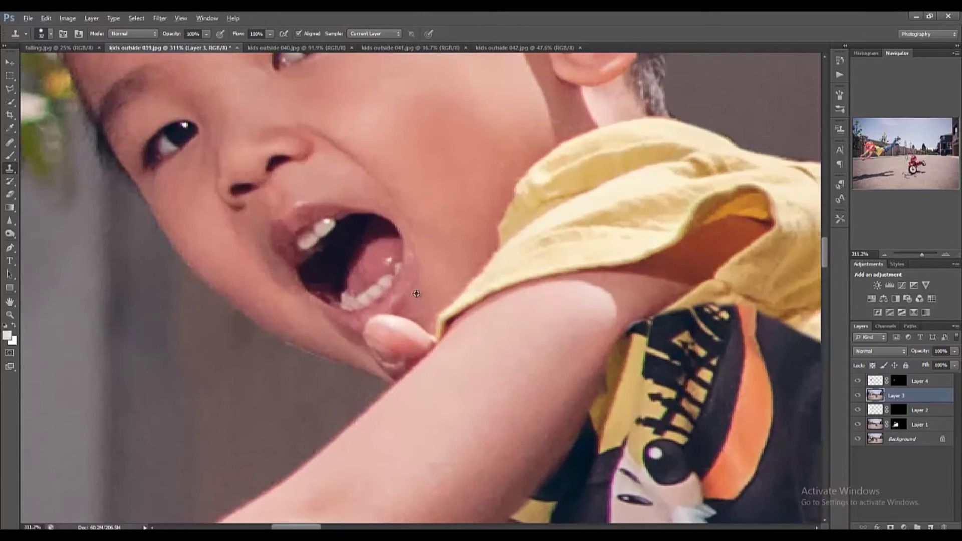
{"action": "scroll", "coordinate": [426, 315], "scroll_direction": "up", "scroll_amount": 2}
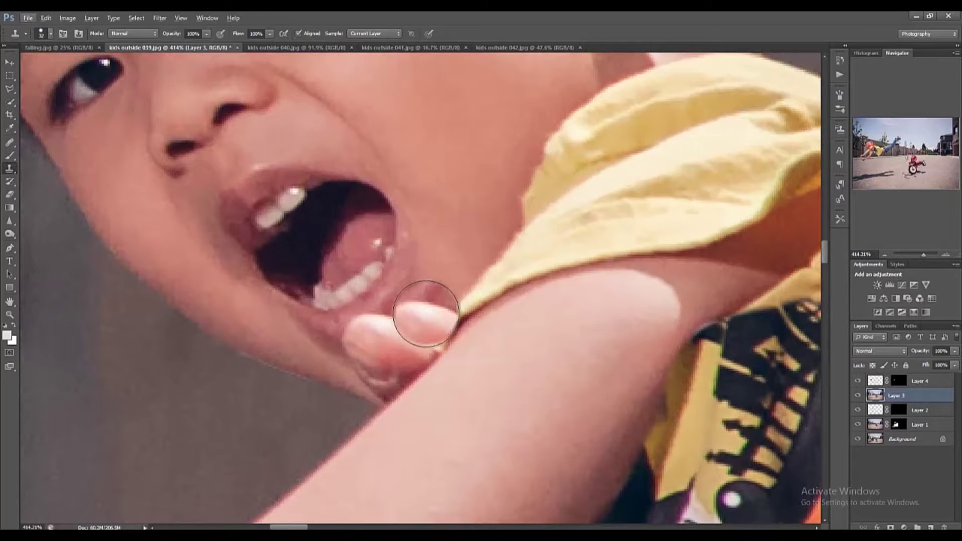
{"action": "mouse_move", "coordinate": [485, 328]}
{"action": "left_mouse_down"}
{"action": "mouse_move", "coordinate": [482, 296]}
{"action": "mouse_move", "coordinate": [451, 318]}
{"action": "left_mouse_up"}
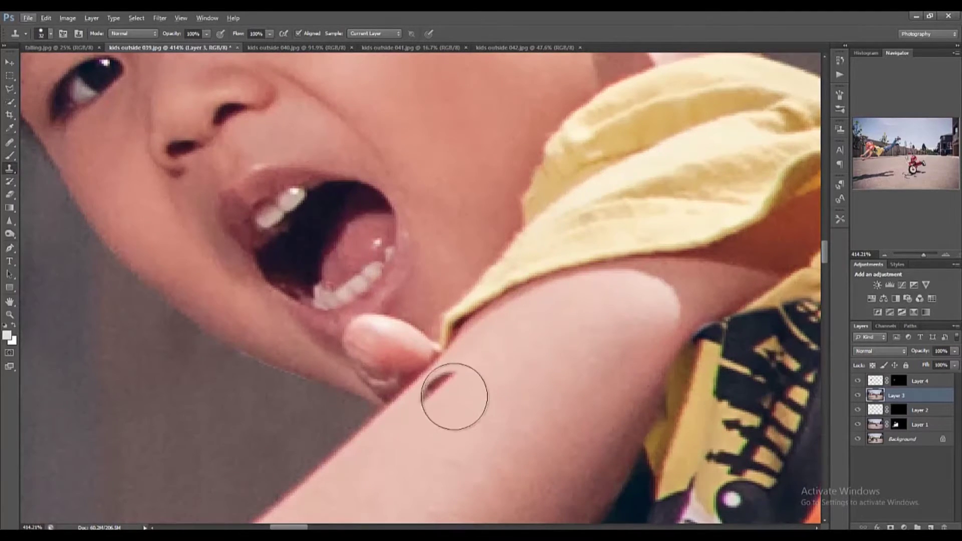
{"action": "left_click", "coordinate": [11, 90]}
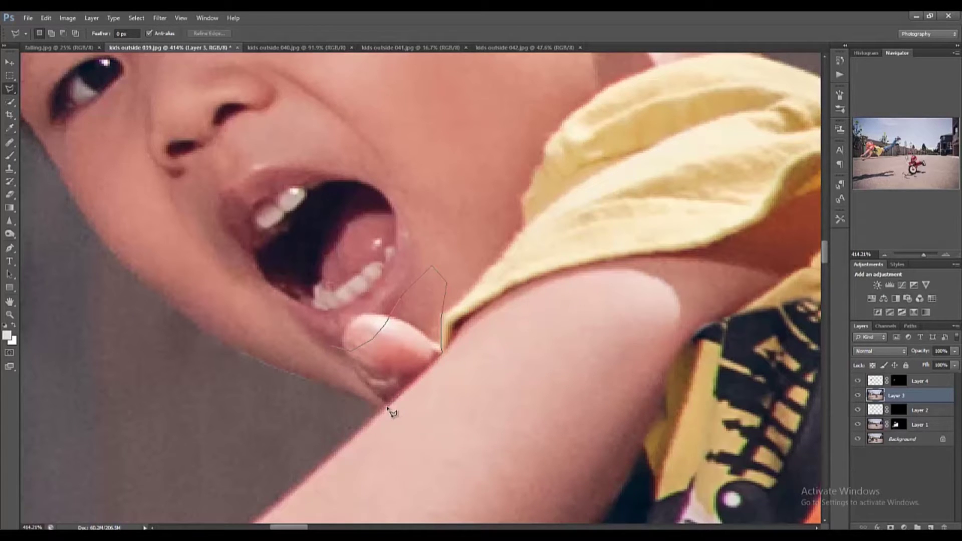
{"action": "left_click", "coordinate": [334, 348]}
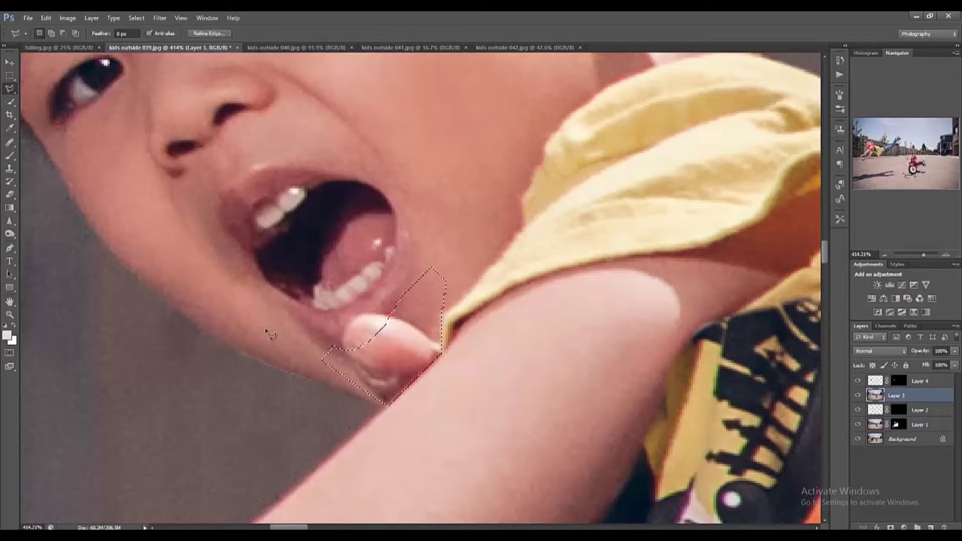
Reduce the Clone Stamp brush size, sample the cheek skin and try a first stroke over the selected finger.
{"action": "left_click", "coordinate": [12, 170]}
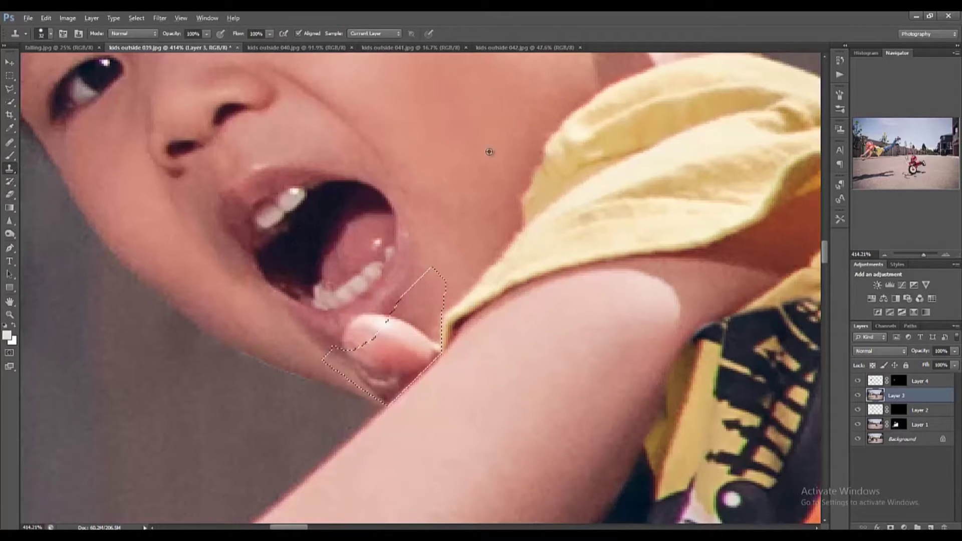
{"action": "right_click", "coordinate": [491, 196]}
{"action": "left_click_drag", "start_coordinate": [514, 219], "coordinate": [509, 218]}
{"action": "left_click", "coordinate": [484, 196]}
{"action": "left_click", "coordinate": [466, 260], "text": "alt"}
{"action": "mouse_move", "coordinate": [417, 323]}
{"action": "left_mouse_down"}
{"action": "mouse_move", "coordinate": [423, 339]}
{"action": "mouse_move", "coordinate": [399, 377]}
{"action": "left_mouse_up"}
{"action": "key", "text": "ctrl+z"}
Clone skin over the finger inside the selection at 21 px and 0% hardness, then deselect and touch up the chin edge.
{"action": "right_click", "coordinate": [405, 332]}
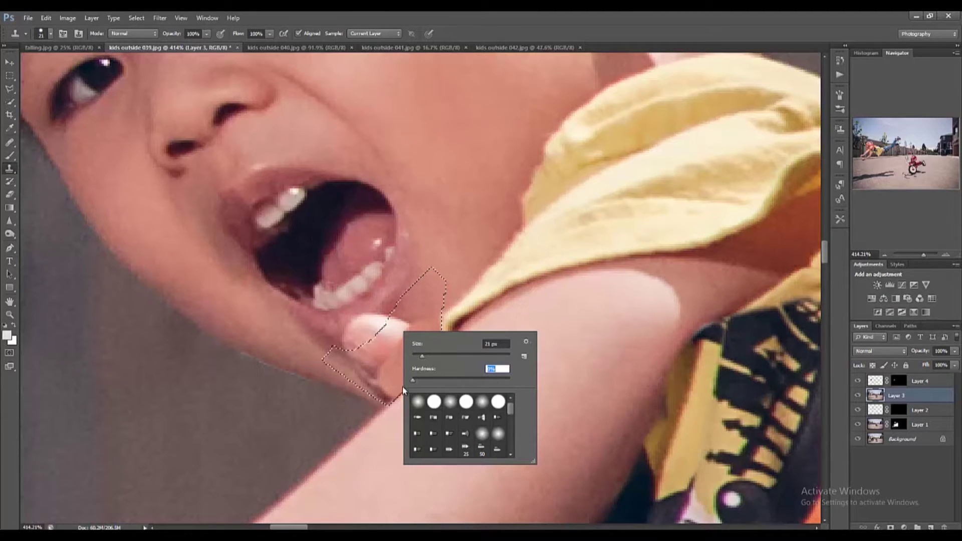
{"action": "key", "text": "Return"}
{"action": "mouse_move", "coordinate": [418, 368]}
{"action": "left_mouse_down"}
{"action": "mouse_move", "coordinate": [383, 399]}
{"action": "mouse_move", "coordinate": [420, 342]}
{"action": "mouse_move", "coordinate": [413, 334]}
{"action": "mouse_move", "coordinate": [374, 365]}
{"action": "mouse_move", "coordinate": [409, 323]}
{"action": "mouse_move", "coordinate": [380, 374]}
{"action": "left_mouse_up"}
{"action": "key", "text": "ctrl+d"}
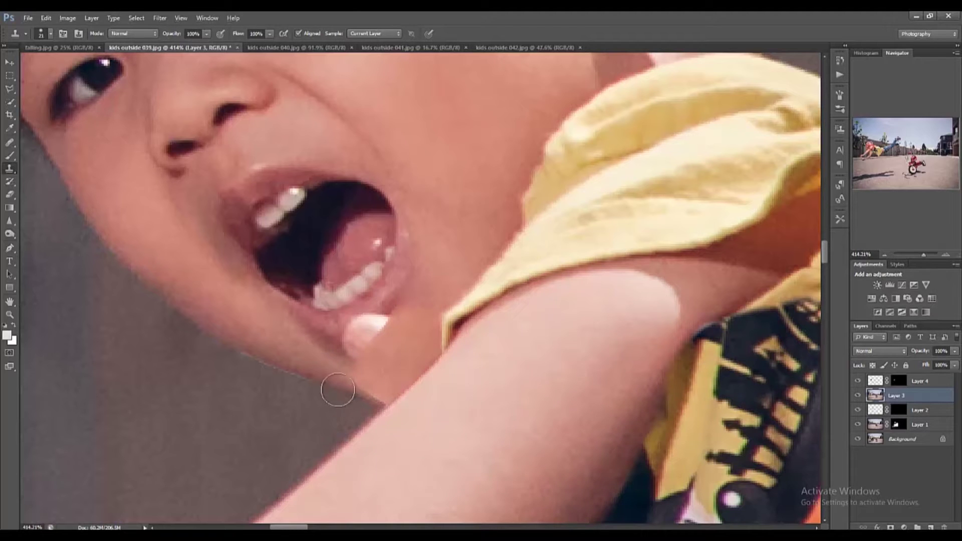
{"action": "mouse_move", "coordinate": [361, 397]}
{"action": "left_mouse_down"}
{"action": "mouse_move", "coordinate": [439, 344]}
{"action": "mouse_move", "coordinate": [464, 344]}
{"action": "mouse_move", "coordinate": [451, 316]}
{"action": "left_mouse_up"}
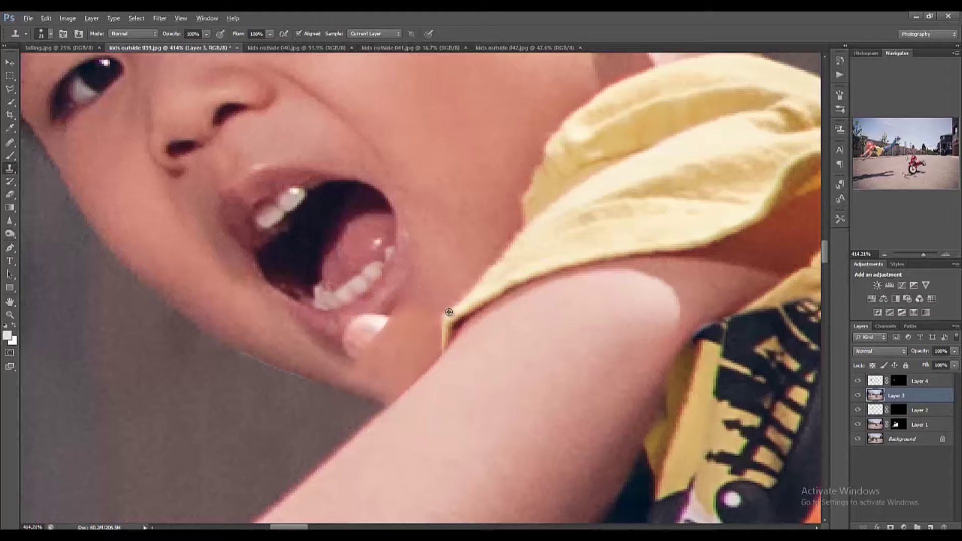
{"action": "left_click", "coordinate": [409, 294], "text": "alt"}
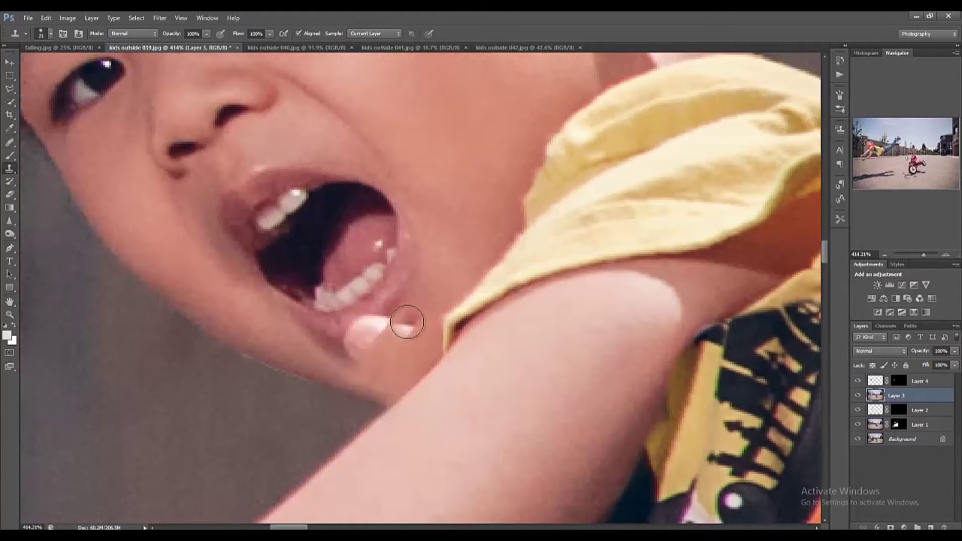
Check the other open photos for usable source material for the child's chin and lower lip.
{"action": "left_click", "coordinate": [291, 49]}
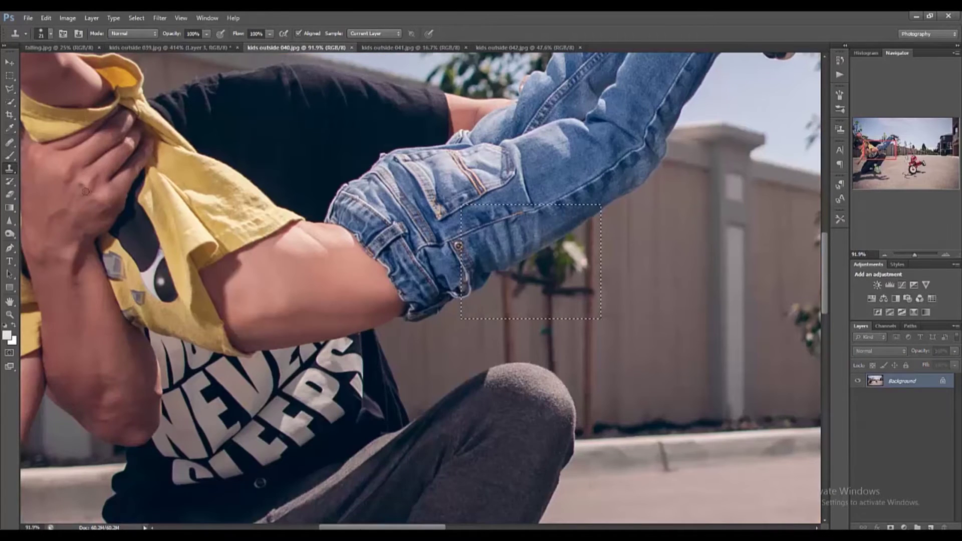
{"action": "scroll", "coordinate": [637, 304], "scroll_direction": "up", "scroll_amount": 2}
{"action": "left_click_drag", "start_coordinate": [435, 527], "coordinate": [392, 526]}
{"action": "left_click", "coordinate": [412, 49]}
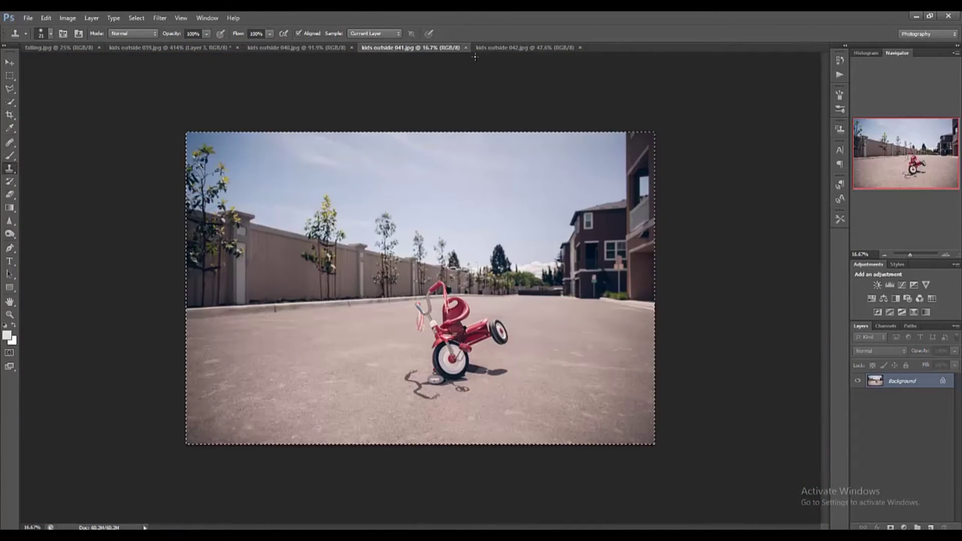
{"action": "left_click", "coordinate": [499, 48]}
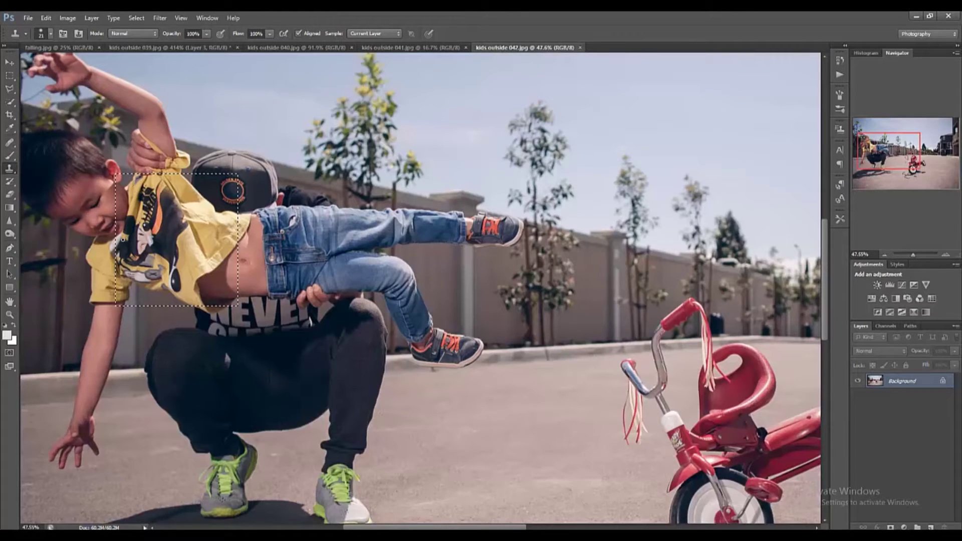
{"action": "scroll", "coordinate": [95, 228], "scroll_direction": "up", "scroll_amount": 5}
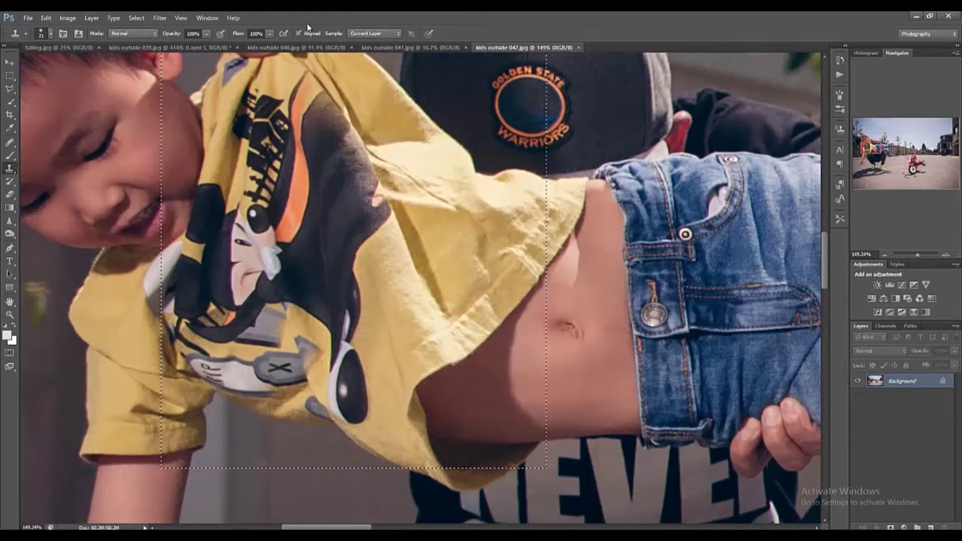
{"action": "left_click", "coordinate": [211, 47]}
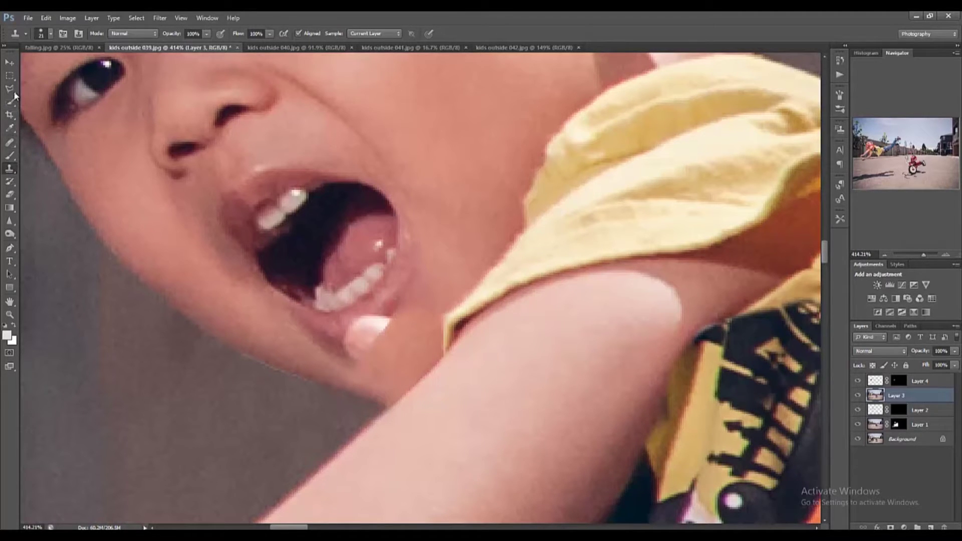
Copy the lip corner to a new layer and enlarge it to about 175% width and 144% height over the remaining fingertip.
{"action": "left_click", "coordinate": [9, 76]}
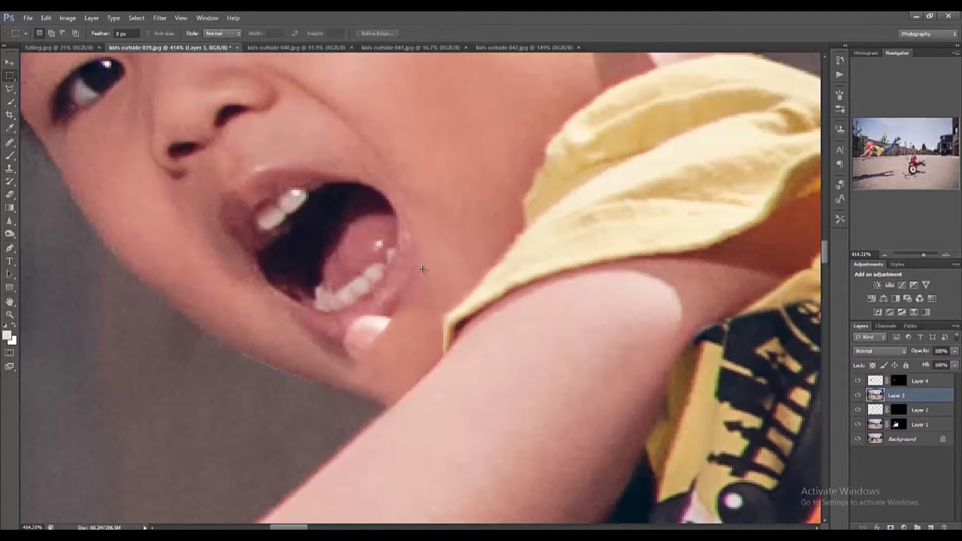
{"action": "left_click_drag", "start_coordinate": [424, 268], "coordinate": [379, 314]}
{"action": "key", "text": "ctrl+shift+alt+n"}
{"action": "key", "text": "ctrl+t"}
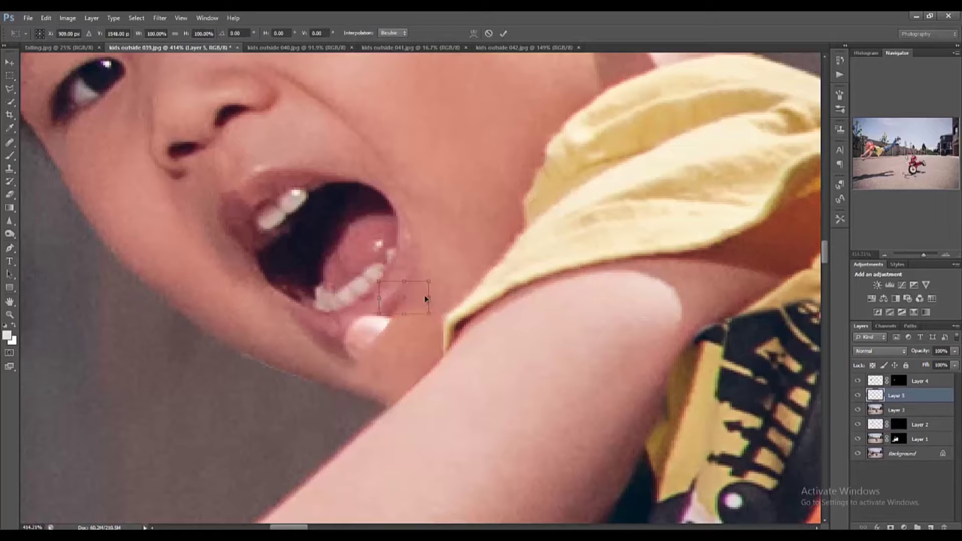
{"action": "left_click_drag", "start_coordinate": [420, 295], "coordinate": [391, 300]}
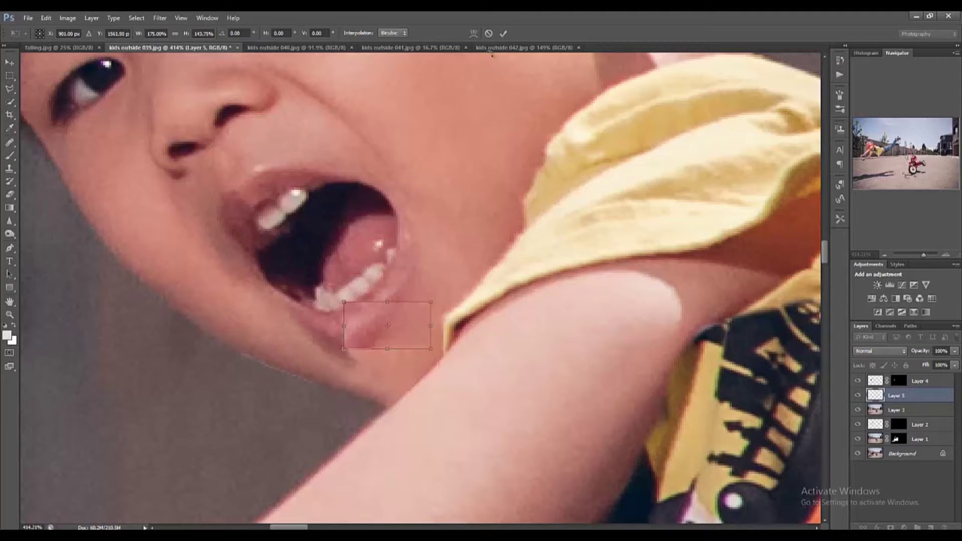
{"action": "left_click", "coordinate": [503, 34]}
Place Layer 5 above Layer 4 and mask away the patch's hard edges around the lower lip with a 19 px brush.
{"action": "left_click_drag", "start_coordinate": [891, 396], "coordinate": [891, 375]}
{"action": "left_click", "coordinate": [890, 527]}
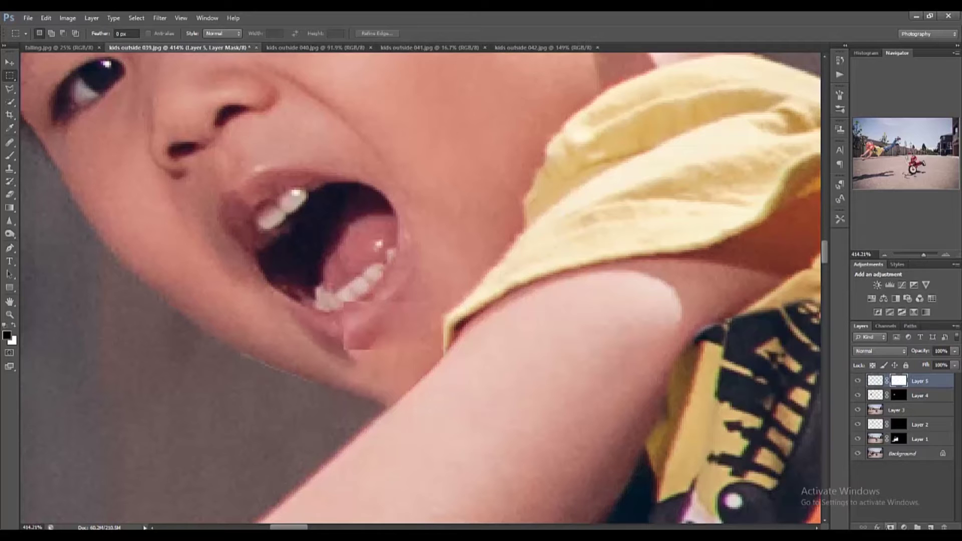
{"action": "left_click", "coordinate": [15, 160]}
{"action": "right_click", "coordinate": [316, 243]}
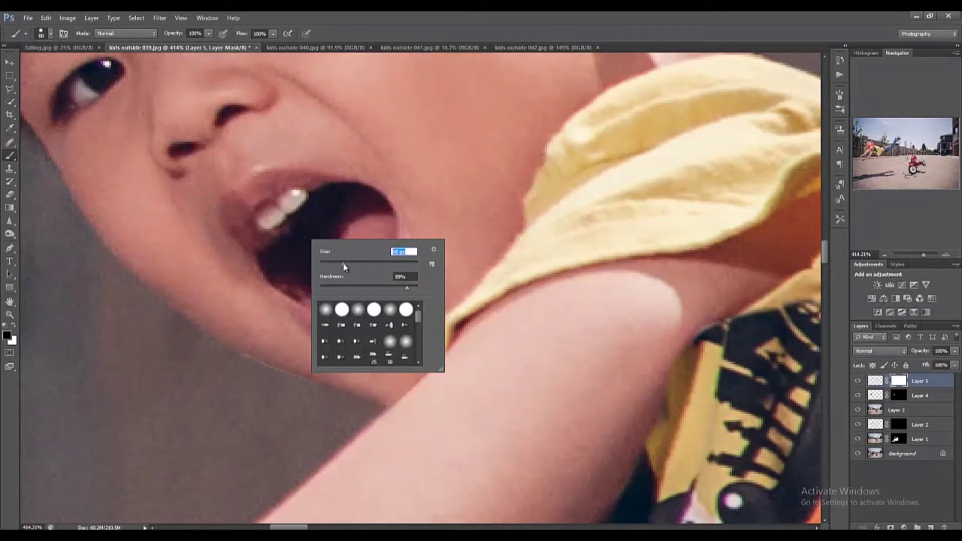
{"action": "left_click", "coordinate": [345, 289]}
{"action": "key", "text": "Return"}
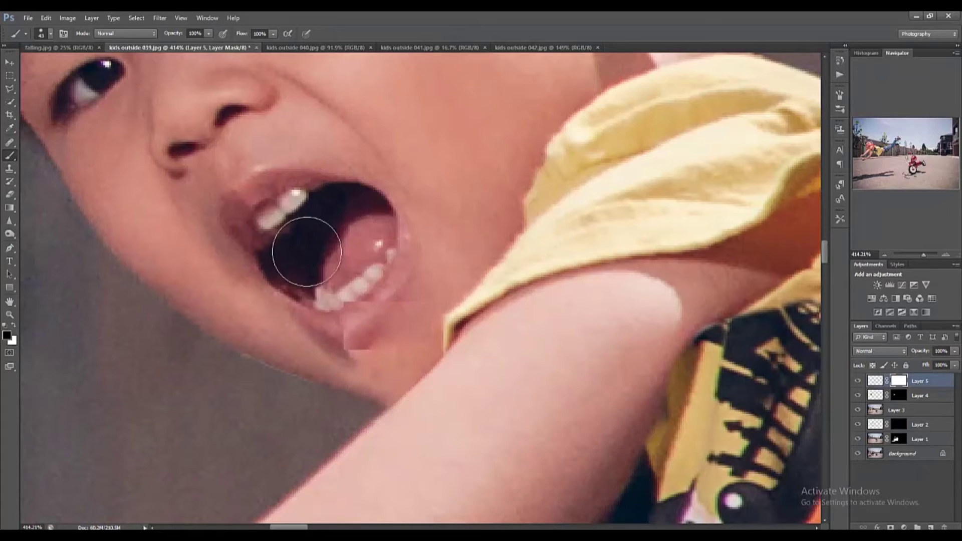
{"action": "right_click", "coordinate": [357, 249]}
{"action": "left_click_drag", "start_coordinate": [390, 273], "coordinate": [380, 274]}
{"action": "key", "text": "Return"}
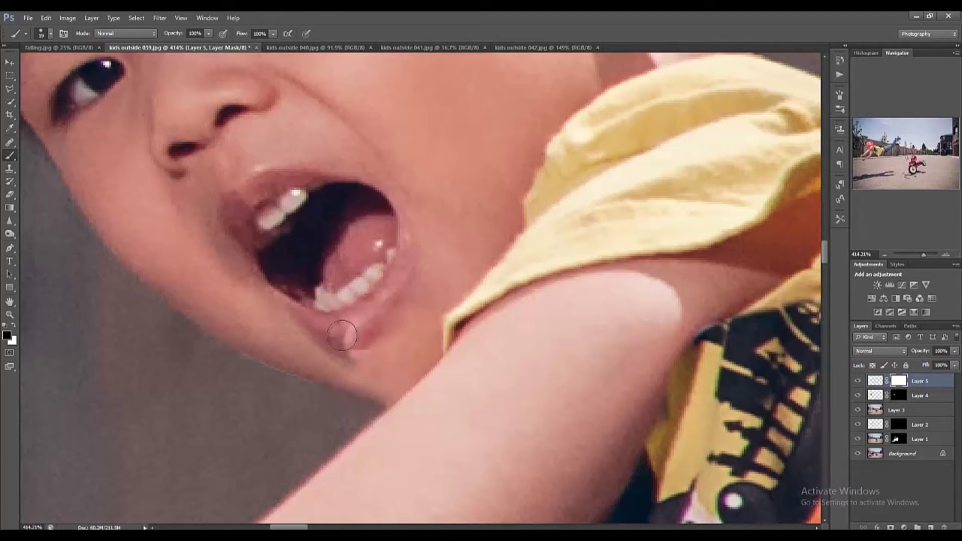
{"action": "mouse_move", "coordinate": [344, 353]}
{"action": "left_mouse_down"}
{"action": "mouse_move", "coordinate": [376, 360]}
{"action": "mouse_move", "coordinate": [396, 343]}
{"action": "mouse_move", "coordinate": [353, 365]}
{"action": "left_mouse_up"}
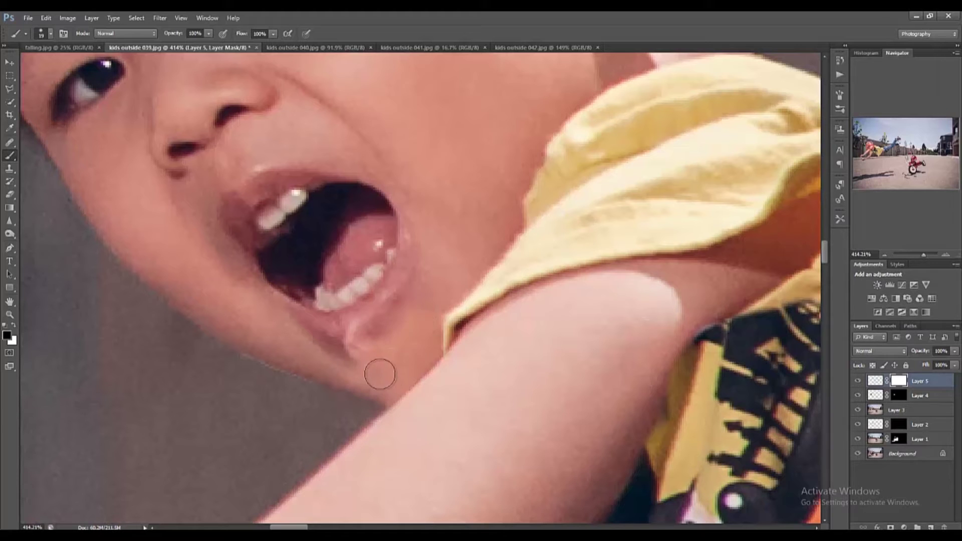
Stamp all visible layers into a new top layer and clone chin skin over the leftover blotch below the lower lip.
{"action": "left_click", "coordinate": [10, 169]}
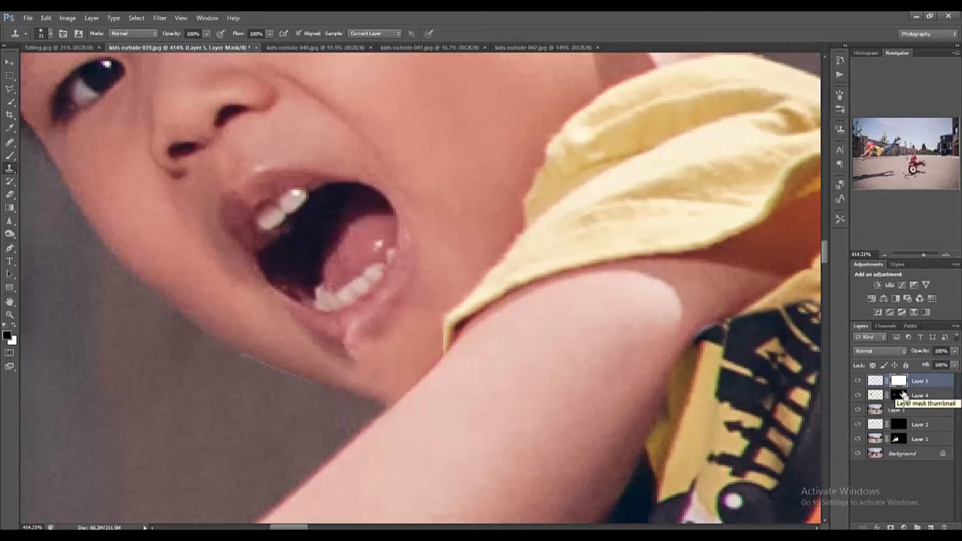
{"action": "key", "text": "ctrl+shift+alt+e"}
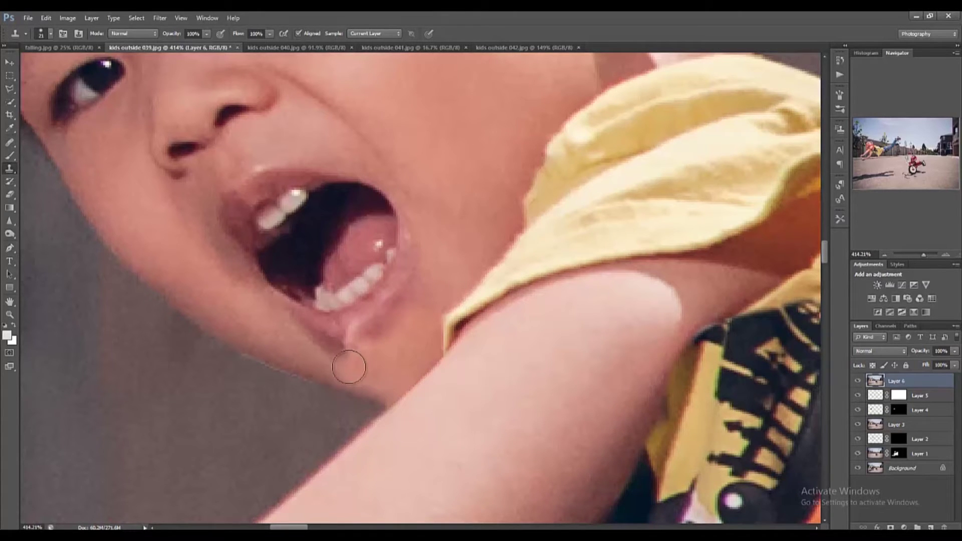
{"action": "left_click", "coordinate": [408, 364], "text": "alt"}
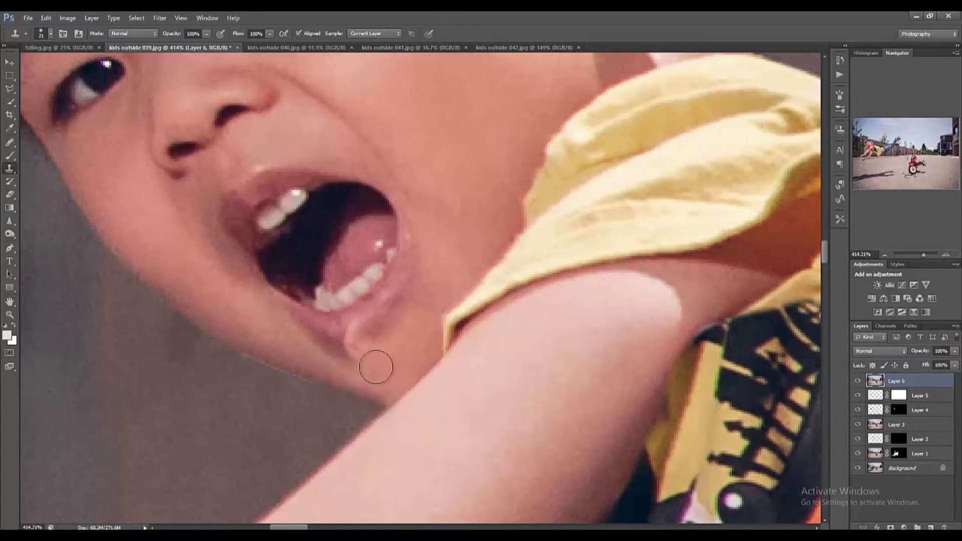
{"action": "mouse_move", "coordinate": [367, 364]}
{"action": "left_mouse_down"}
{"action": "mouse_move", "coordinate": [327, 361]}
{"action": "mouse_move", "coordinate": [366, 344]}
{"action": "mouse_move", "coordinate": [397, 347]}
{"action": "mouse_move", "coordinate": [375, 343]}
{"action": "mouse_move", "coordinate": [384, 340]}
{"action": "mouse_move", "coordinate": [408, 345]}
{"action": "mouse_move", "coordinate": [410, 324]}
{"action": "mouse_move", "coordinate": [373, 359]}
{"action": "mouse_move", "coordinate": [407, 387]}
{"action": "left_mouse_up"}
{"action": "left_click", "coordinate": [353, 345], "text": "alt"}
{"action": "right_click", "coordinate": [394, 362]}
{"action": "left_click", "coordinate": [373, 368]}
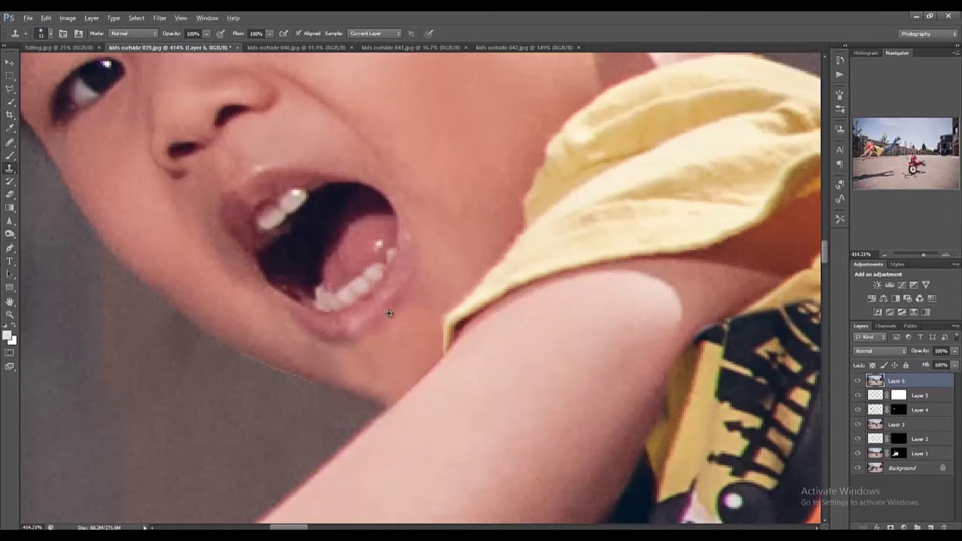
{"action": "scroll", "coordinate": [409, 324], "scroll_direction": "down", "scroll_amount": 3}
{"action": "scroll", "coordinate": [409, 324], "scroll_direction": "down", "scroll_amount": 4}
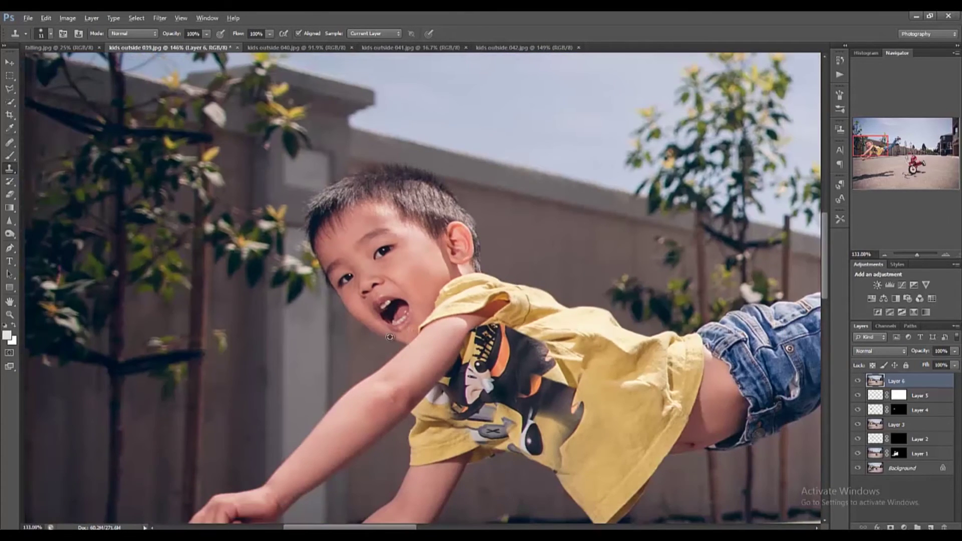
Enlarge the clone brush to 23 px and clone sampled chin skin along the area under the lower lip.
{"action": "scroll", "coordinate": [423, 352], "scroll_direction": "up", "scroll_amount": 5}
{"action": "right_click", "coordinate": [427, 318]}
{"action": "left_click_drag", "start_coordinate": [463, 340], "coordinate": [450, 349]}
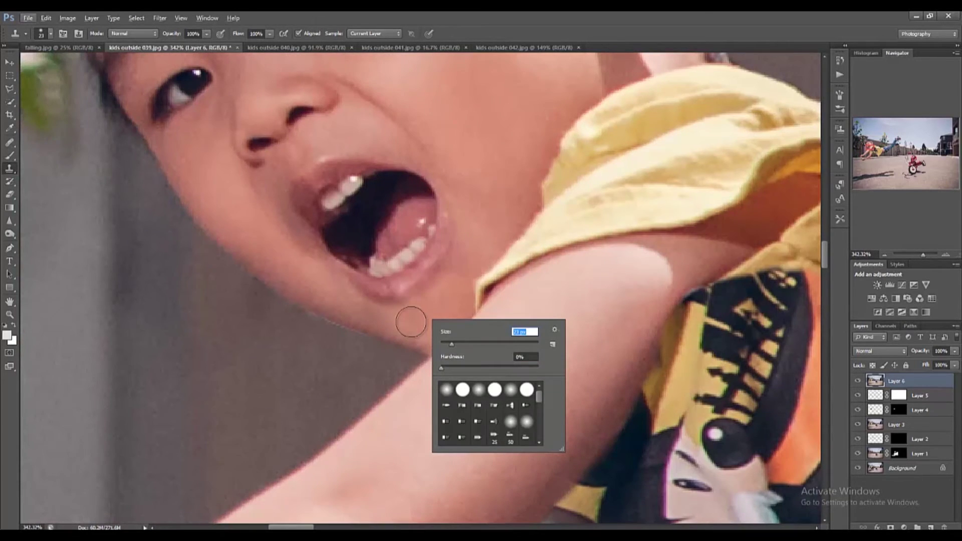
{"action": "left_click", "coordinate": [411, 323], "text": "alt"}
{"action": "left_click_drag", "start_coordinate": [398, 322], "coordinate": [378, 317]}
Lower the Clone Stamp opacity to 34% and blend the chin's skin tones using several nearby samples.
{"action": "key", "text": "alt"}
{"action": "left_click", "coordinate": [206, 33]}
{"action": "left_click_drag", "start_coordinate": [183, 44], "coordinate": [173, 45]}
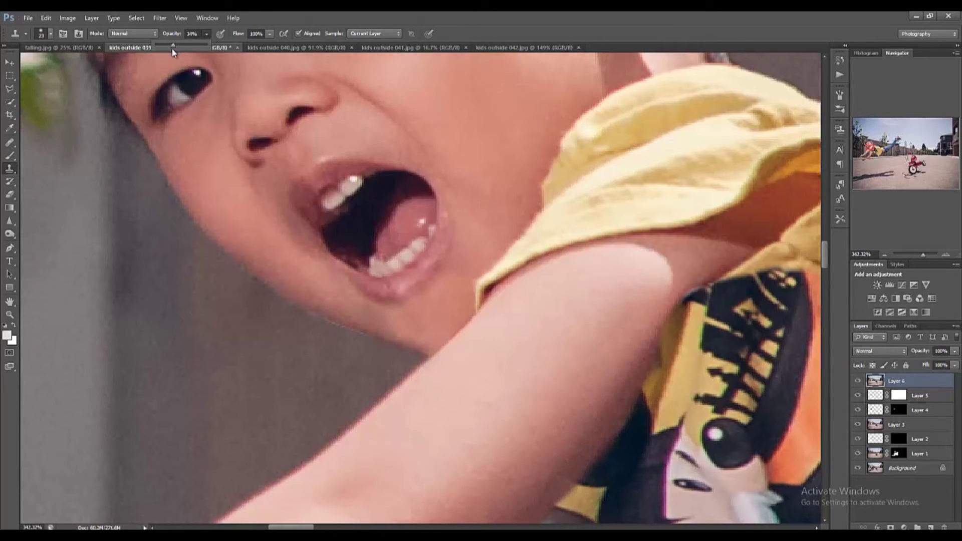
{"action": "left_click", "coordinate": [410, 320], "text": "alt"}
{"action": "left_click_drag", "start_coordinate": [383, 319], "coordinate": [376, 316]}
{"action": "left_click", "coordinate": [350, 307], "text": "alt"}
{"action": "left_click", "coordinate": [347, 310], "text": "alt"}
{"action": "mouse_move", "coordinate": [352, 310]}
{"action": "left_mouse_down"}
{"action": "mouse_move", "coordinate": [405, 324]}
{"action": "mouse_move", "coordinate": [357, 309]}
{"action": "mouse_move", "coordinate": [385, 316]}
{"action": "left_mouse_up"}
{"action": "left_click", "coordinate": [404, 326], "text": "alt"}
{"action": "left_click", "coordinate": [355, 310], "text": "alt"}
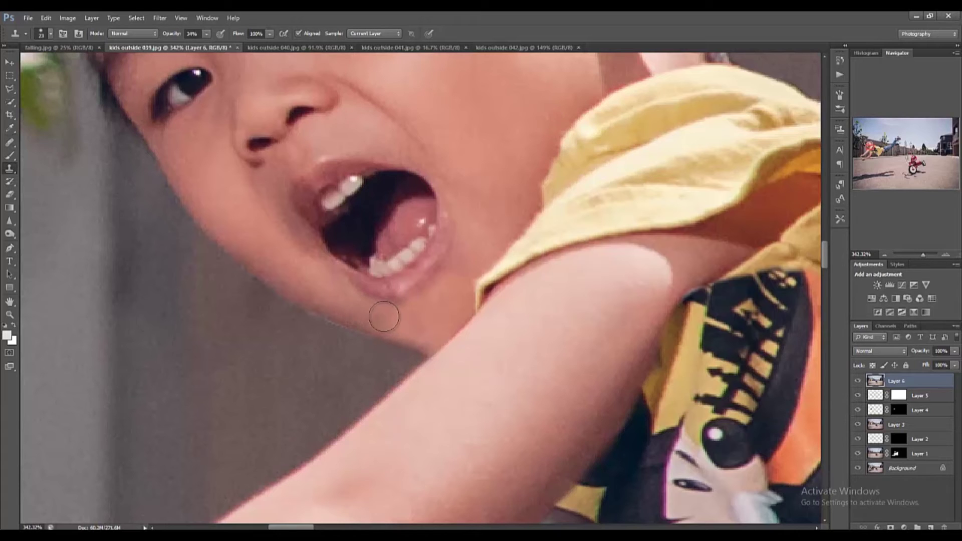
{"action": "left_click", "coordinate": [443, 315], "text": "alt"}
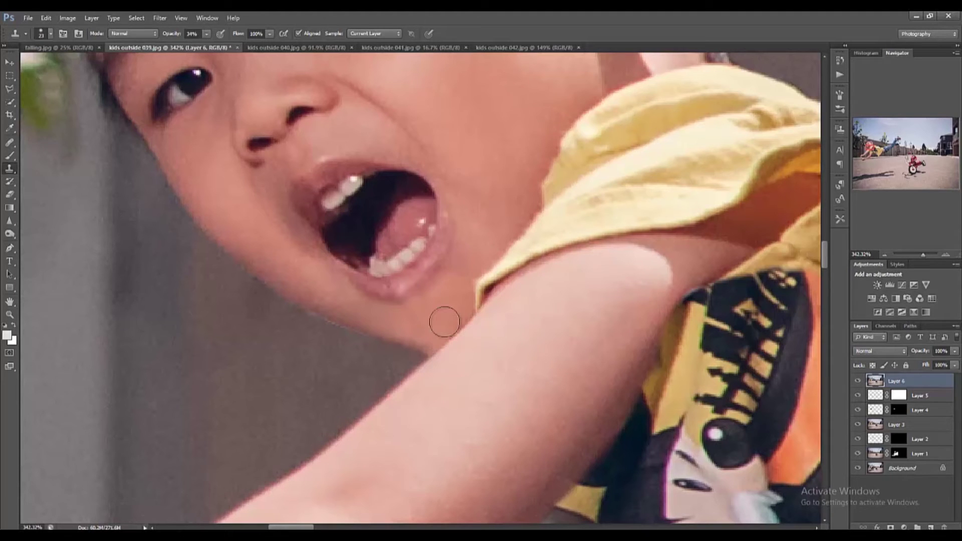
Examine the retouched chin in the full composite, then inspect the shirt and waist close up.
{"action": "scroll", "coordinate": [556, 325], "scroll_direction": "down", "scroll_amount": 10}
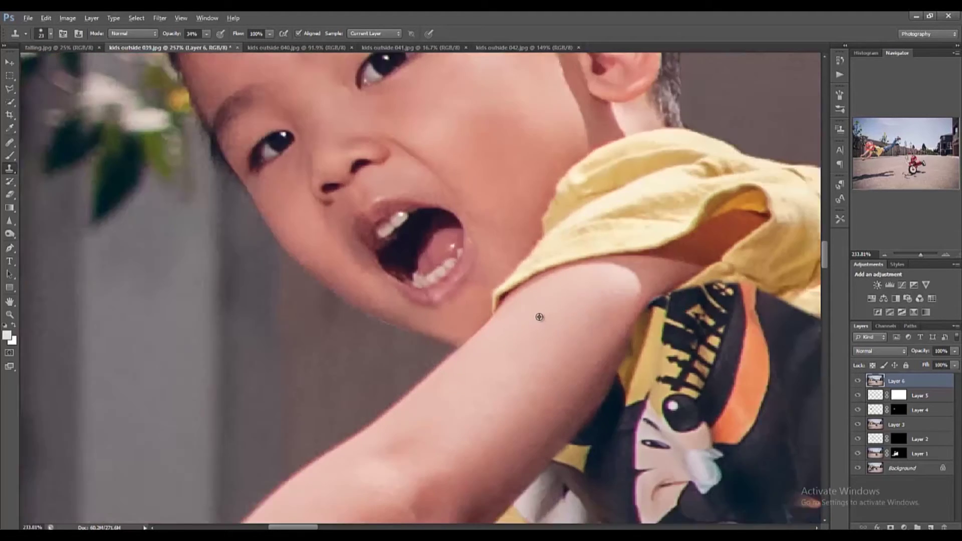
{"action": "scroll", "coordinate": [570, 362], "scroll_direction": "down", "scroll_amount": 5}
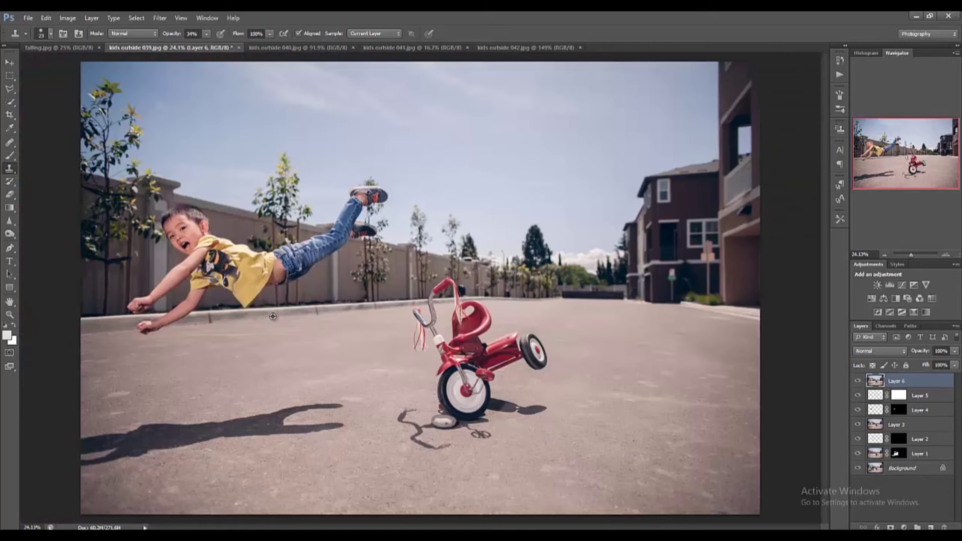
{"action": "scroll", "coordinate": [228, 297], "scroll_direction": "up", "scroll_amount": 8}
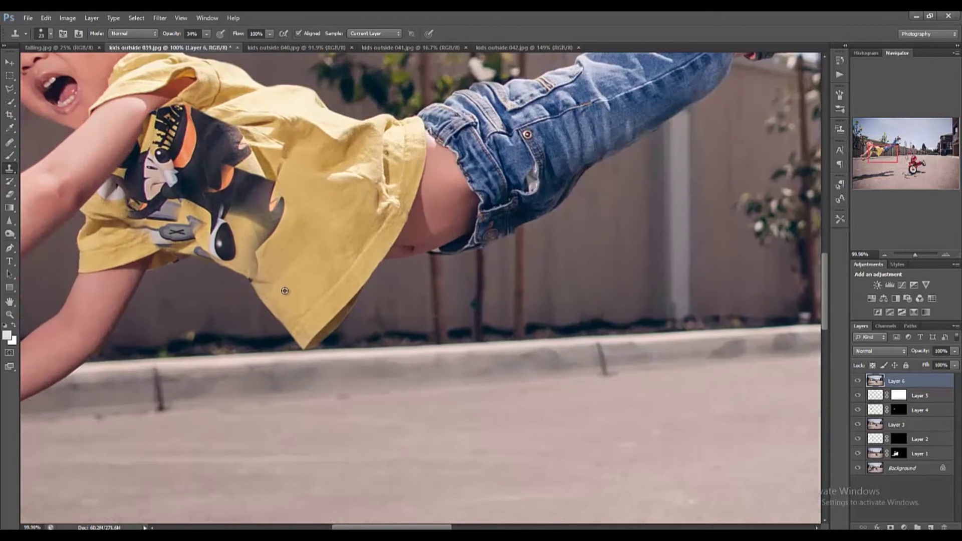
Sample clean yellow fabric and clone it over the shirt's lower edge just below the printed graphic.
{"action": "scroll", "coordinate": [286, 296], "scroll_direction": "up", "scroll_amount": 3}
{"action": "left_click", "coordinate": [298, 245], "text": "alt"}
{"action": "left_click_drag", "start_coordinate": [260, 260], "coordinate": [250, 268]}
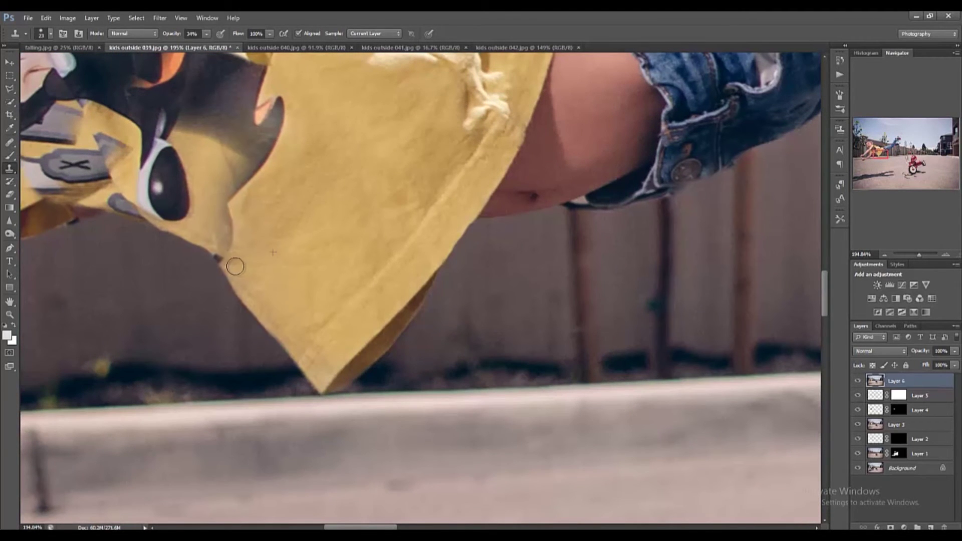
{"action": "scroll", "coordinate": [311, 211], "scroll_direction": "down", "scroll_amount": 2}
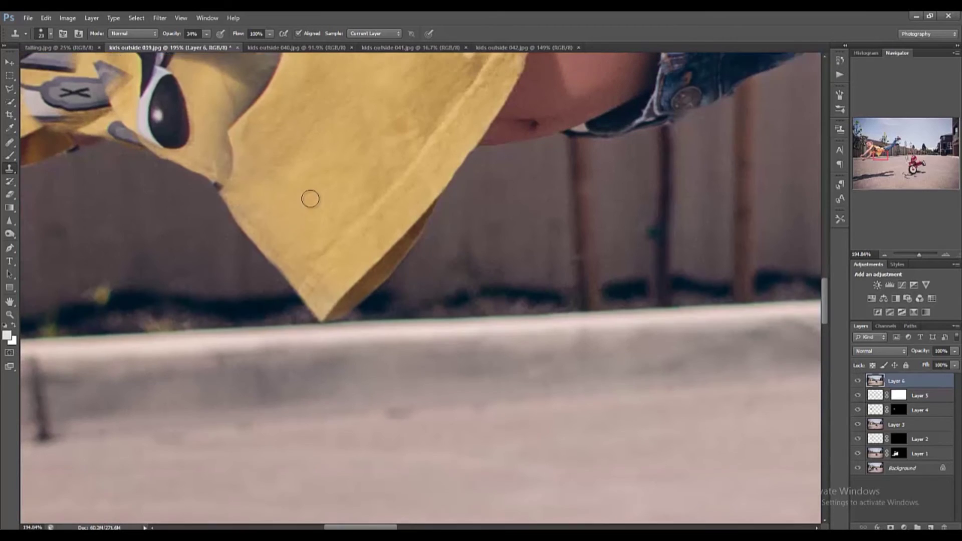
Sample yellow fabric from the shirt fold and clone it along the upper edge of the dark print.
{"action": "scroll", "coordinate": [297, 220], "scroll_direction": "up", "scroll_amount": 6}
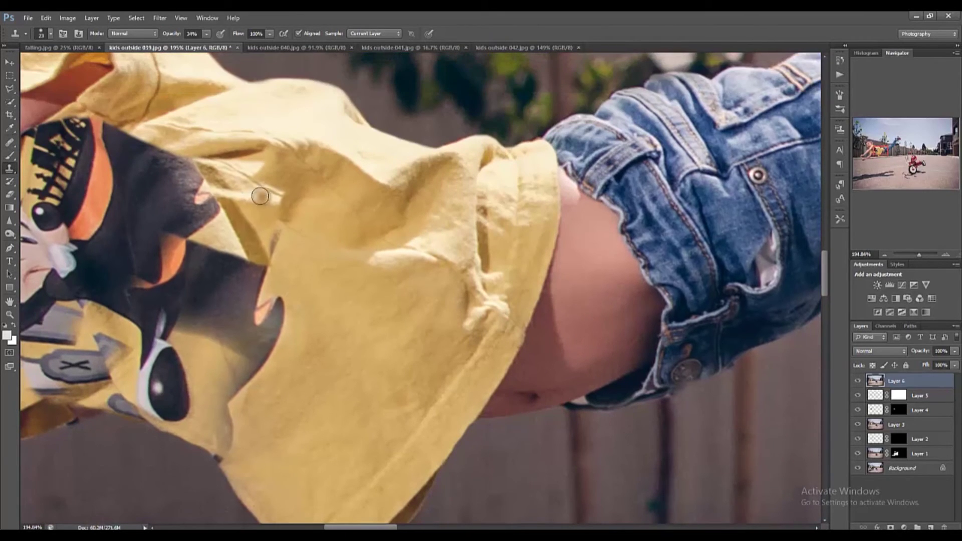
{"action": "scroll", "coordinate": [260, 200], "scroll_direction": "up", "scroll_amount": 1}
{"action": "left_click", "coordinate": [240, 180], "text": "alt"}
{"action": "left_click_drag", "start_coordinate": [219, 181], "coordinate": [153, 175]}
Enlarge the clone brush to 42 px and extend the yellow fabric across the print's upper edge toward the sleeve.
{"action": "right_click", "coordinate": [159, 177]}
{"action": "left_click", "coordinate": [223, 224]}
{"action": "left_click", "coordinate": [193, 200]}
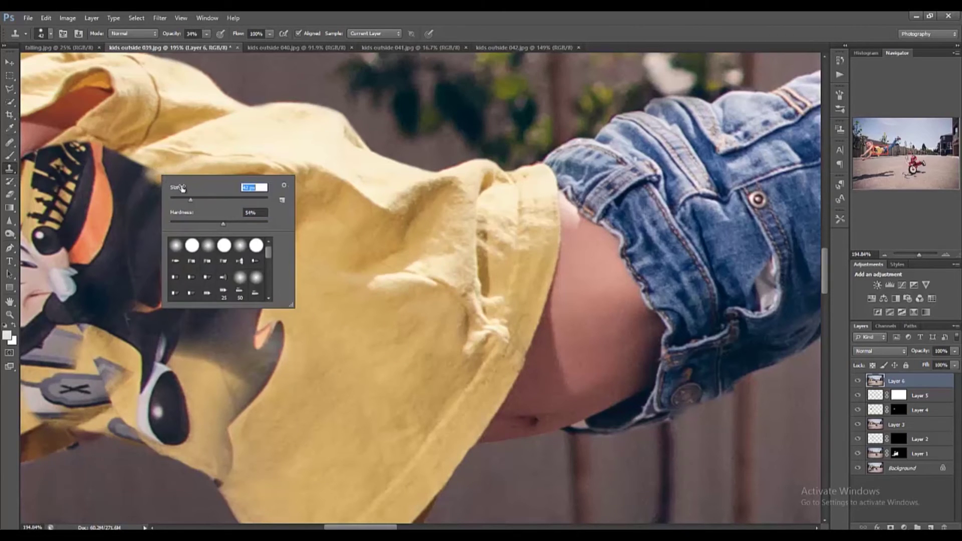
{"action": "key", "text": "Return"}
{"action": "mouse_move", "coordinate": [177, 161]}
{"action": "left_mouse_down"}
{"action": "mouse_move", "coordinate": [144, 171]}
{"action": "mouse_move", "coordinate": [103, 149]}
{"action": "left_mouse_up"}
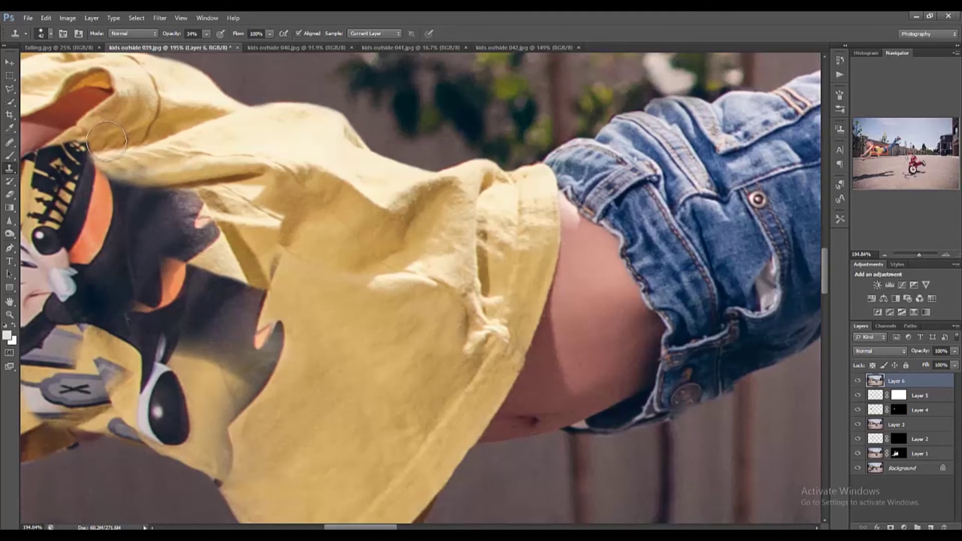
{"action": "left_click_drag", "start_coordinate": [123, 163], "coordinate": [128, 179]}
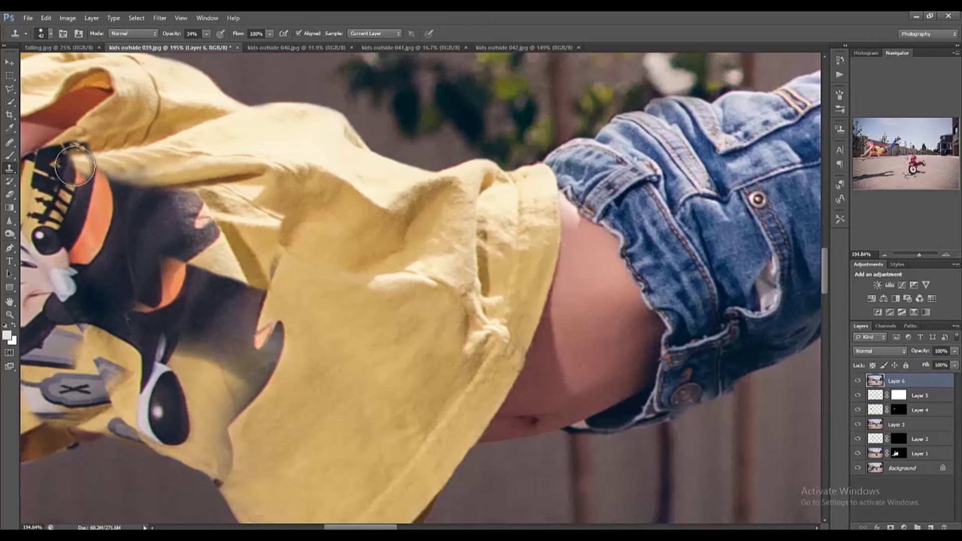
Reduce the clone brush to 25 px and refine the yellow fabric beside the orange shape at the print's upper corner.
{"action": "right_click", "coordinate": [80, 167]}
{"action": "mouse_move", "coordinate": [176, 213]}
{"action": "left_mouse_down"}
{"action": "mouse_move", "coordinate": [185, 214]}
{"action": "mouse_move", "coordinate": [171, 184]}
{"action": "left_mouse_up"}
{"action": "left_click", "coordinate": [168, 177]}
{"action": "left_click", "coordinate": [154, 155]}
{"action": "right_click", "coordinate": [148, 160]}
{"action": "left_click", "coordinate": [105, 154]}
{"action": "mouse_move", "coordinate": [106, 155]}
{"action": "left_mouse_down"}
{"action": "mouse_move", "coordinate": [156, 176]}
{"action": "mouse_move", "coordinate": [115, 167]}
{"action": "left_mouse_up"}
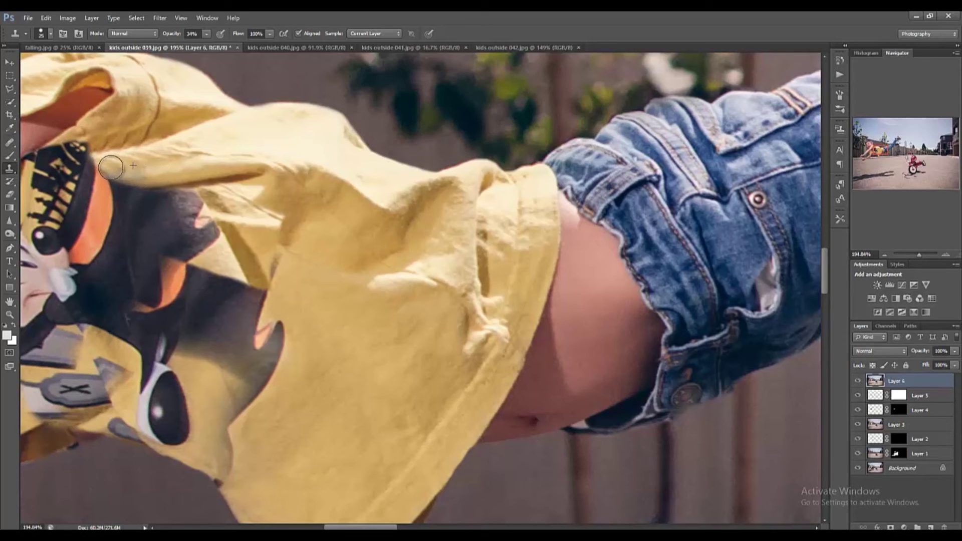
Resample the fabric below the sleeve and blend the shirt fold above the dark print.
{"action": "left_click", "coordinate": [132, 130], "text": "alt"}
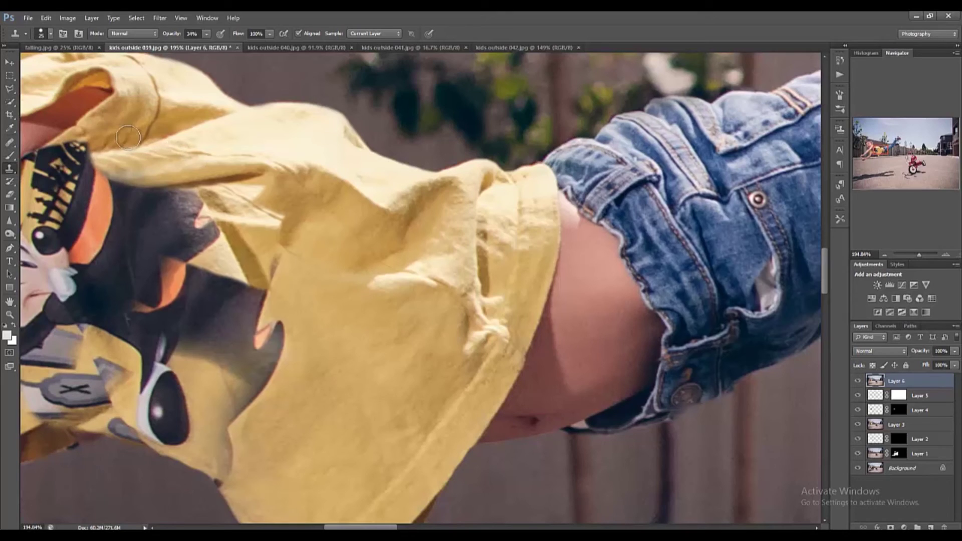
{"action": "mouse_move", "coordinate": [197, 160]}
{"action": "left_mouse_down"}
{"action": "mouse_move", "coordinate": [213, 172]}
{"action": "mouse_move", "coordinate": [138, 162]}
{"action": "left_mouse_up"}
{"action": "left_click", "coordinate": [254, 150], "text": "alt"}
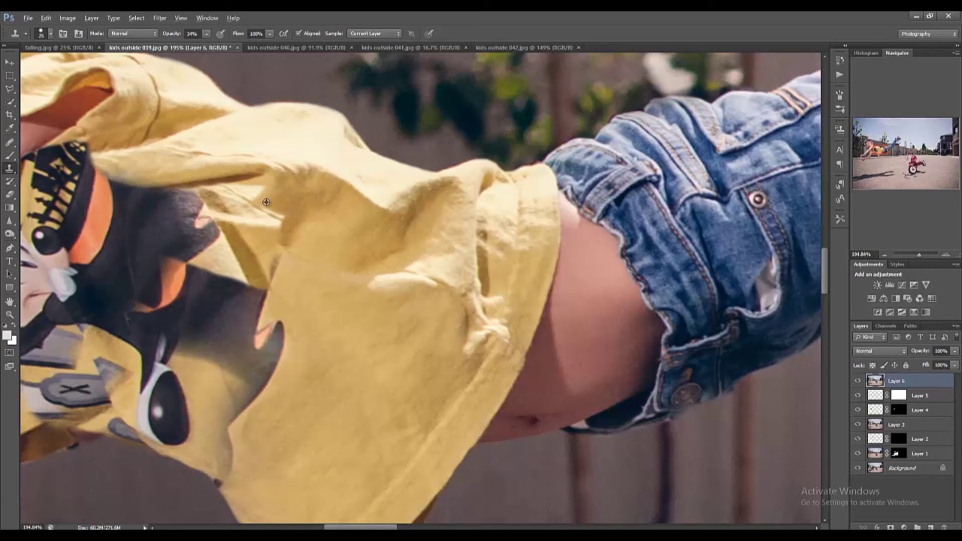
Examine the retouched shirt close up and in the full composite, and compare it with the finished image falling.jpg.
{"action": "key", "text": "ctrl+0"}
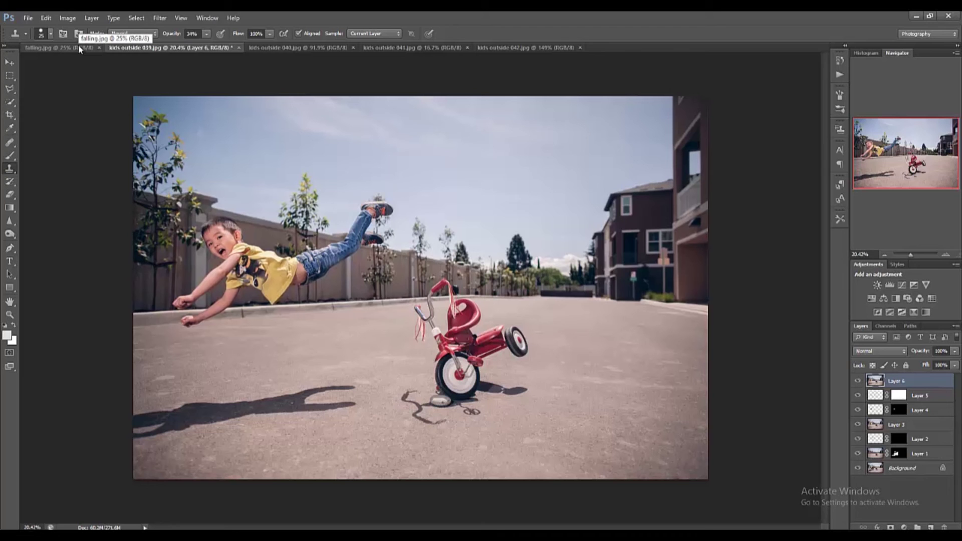
{"action": "scroll", "coordinate": [265, 253], "scroll_direction": "up", "scroll_amount": 3}
{"action": "scroll", "coordinate": [185, 256], "scroll_direction": "up", "scroll_amount": 2}
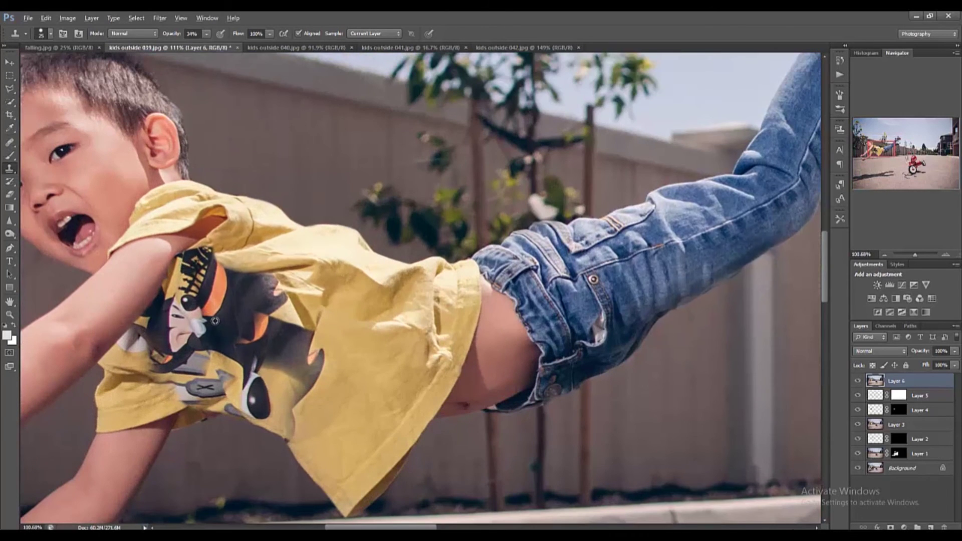
{"action": "scroll", "coordinate": [214, 321], "scroll_direction": "down", "scroll_amount": 2}
{"action": "scroll", "coordinate": [216, 318], "scroll_direction": "down", "scroll_amount": 3}
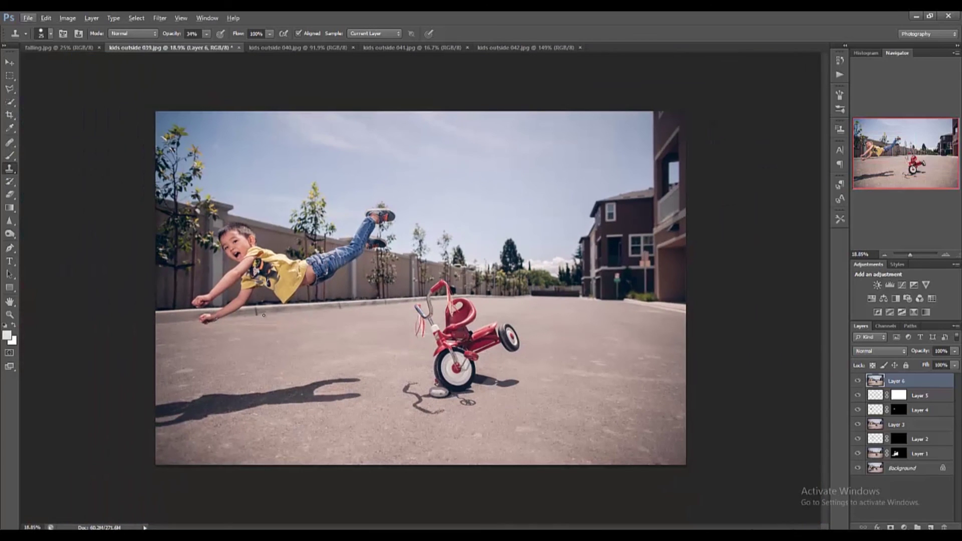
{"action": "left_click", "coordinate": [74, 44]}
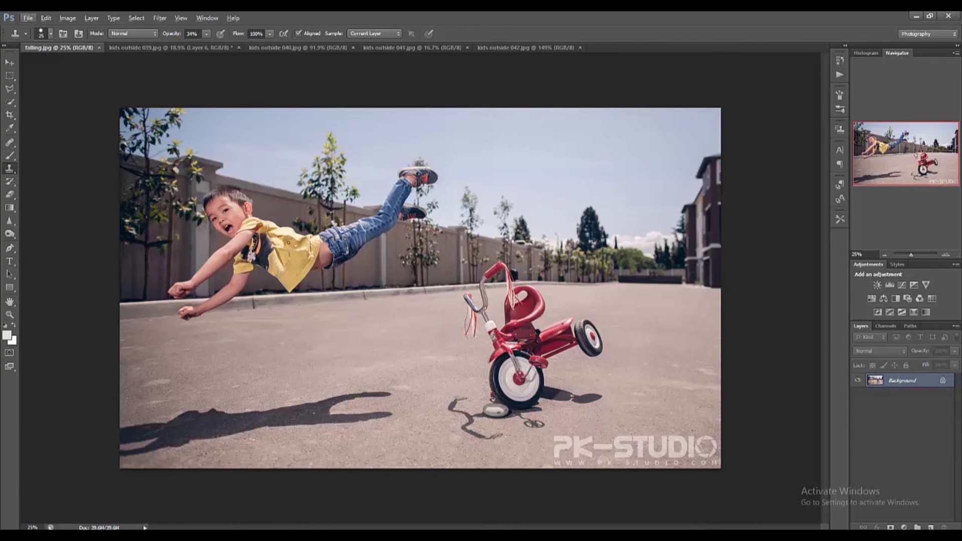
{"action": "scroll", "coordinate": [402, 319], "scroll_direction": "down", "scroll_amount": 1}
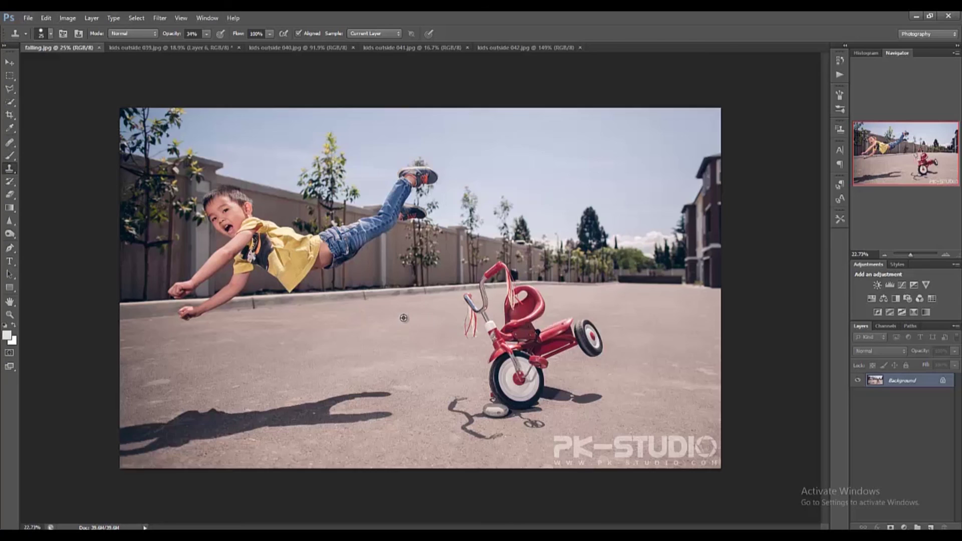